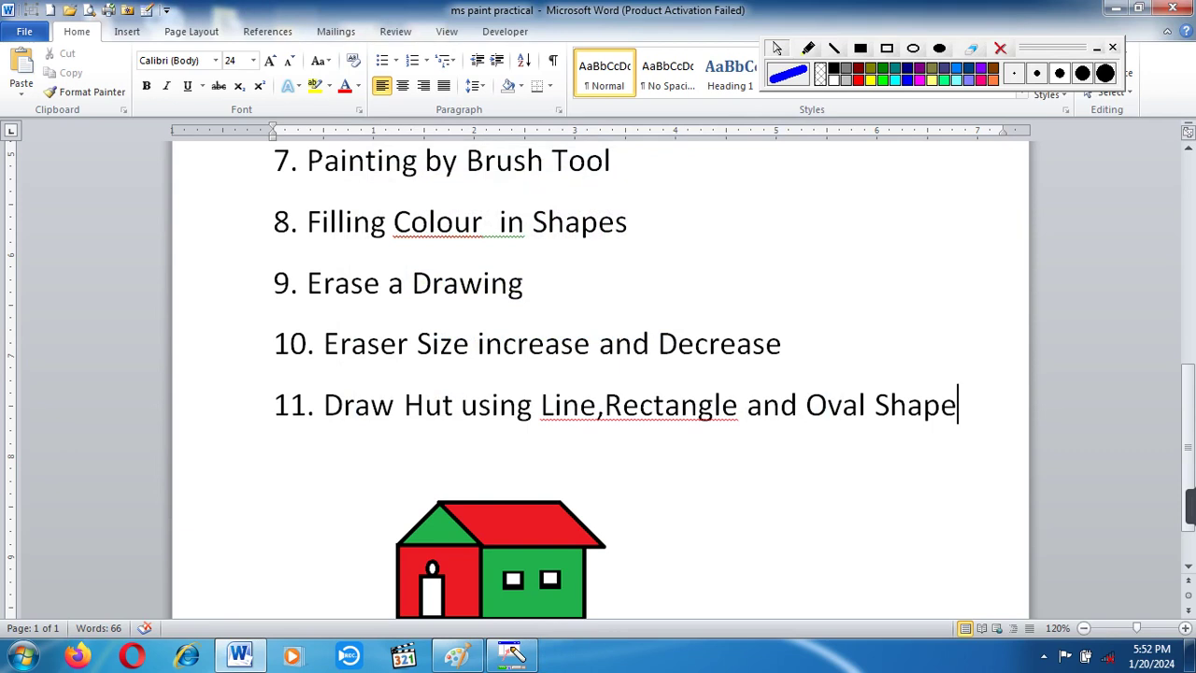
Step: Minimize the Word practical document and open Paint from the Accessories programs in a maximized window
scroll(598, 383, "down", 1)
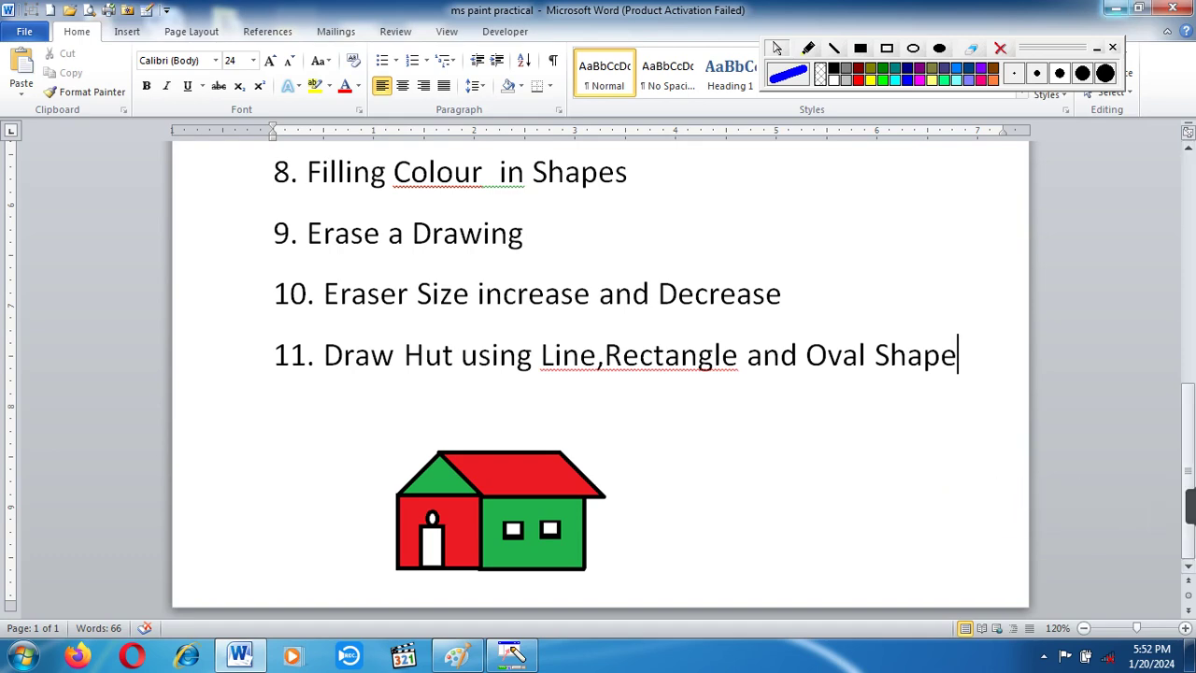
left_click(1117, 8)
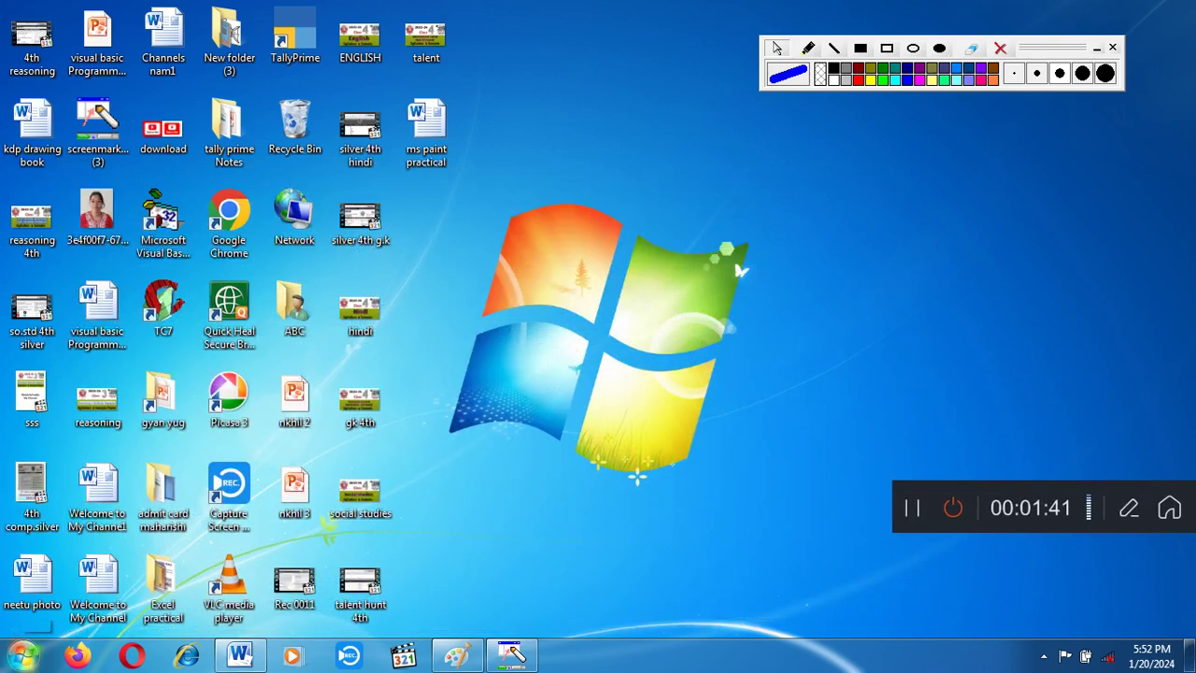
left_click(23, 654)
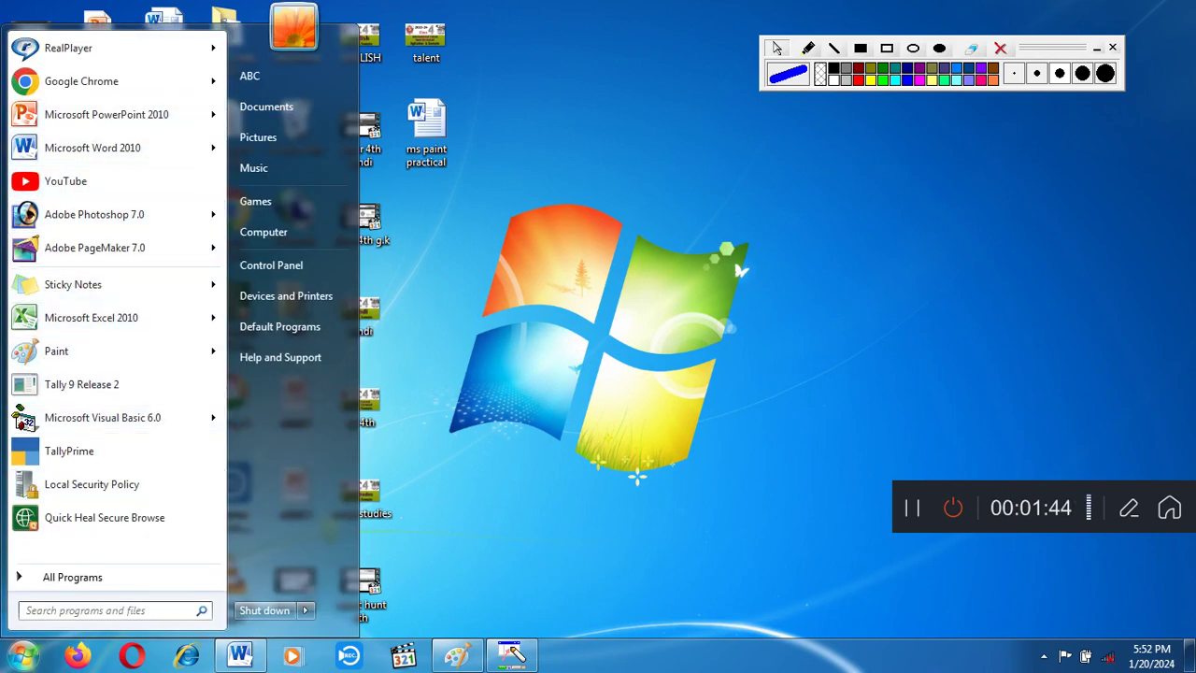
left_click(72, 576)
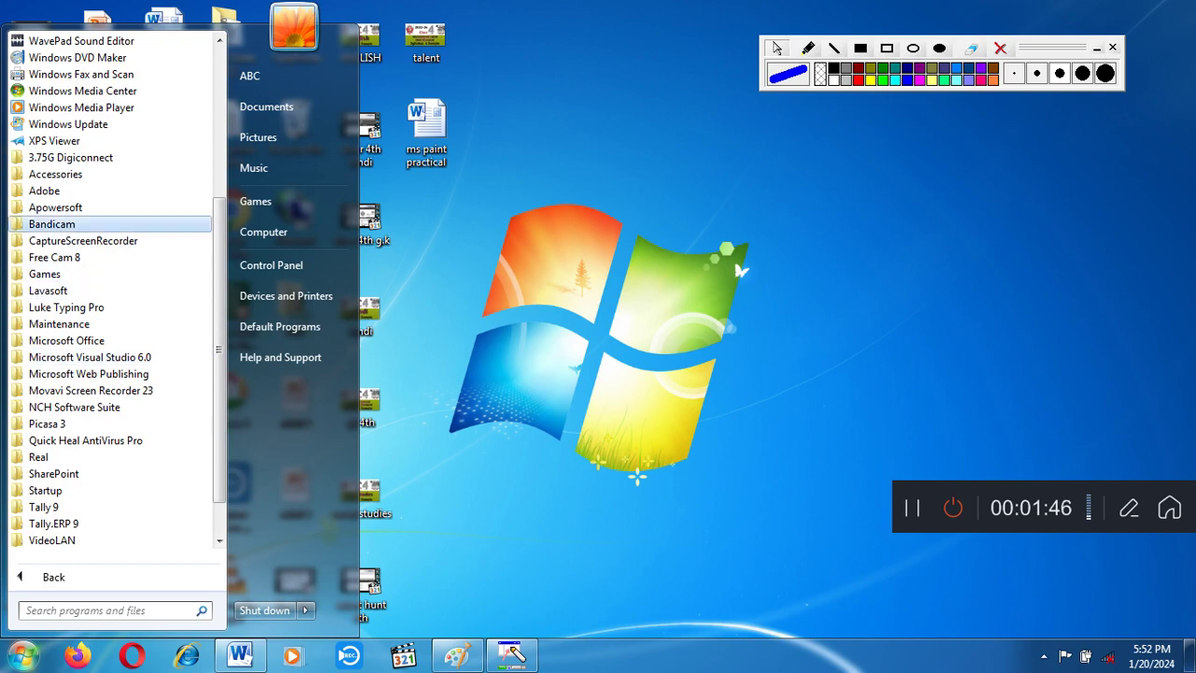
left_click(55, 174)
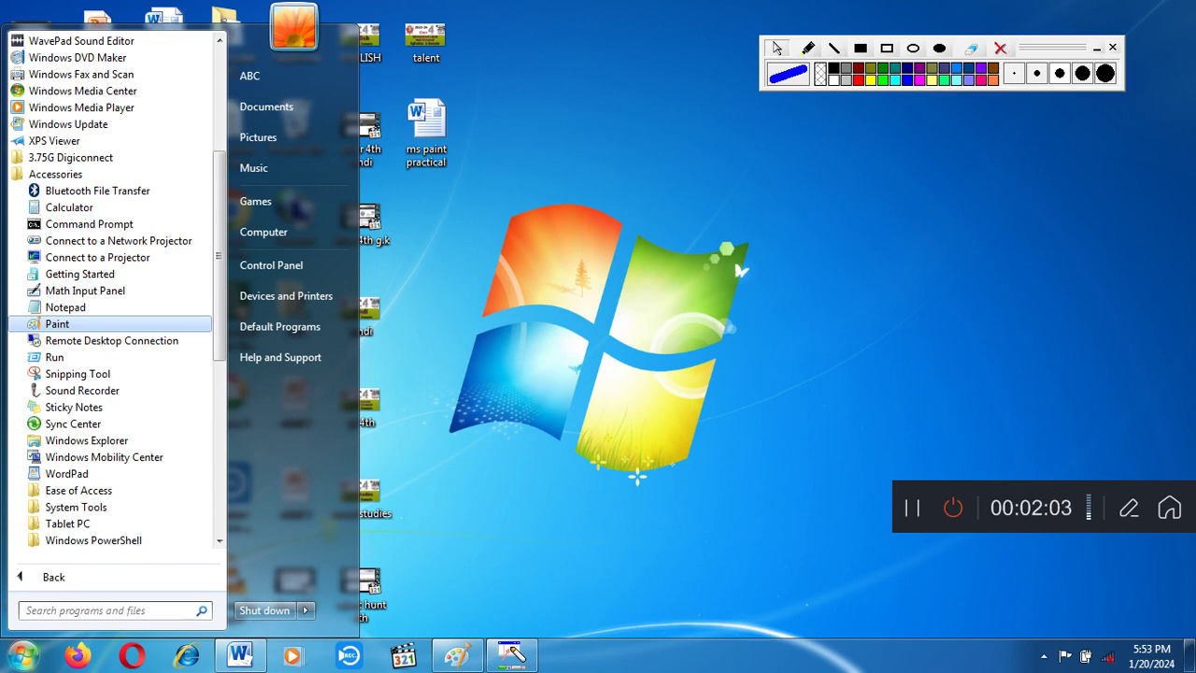
key("Return")
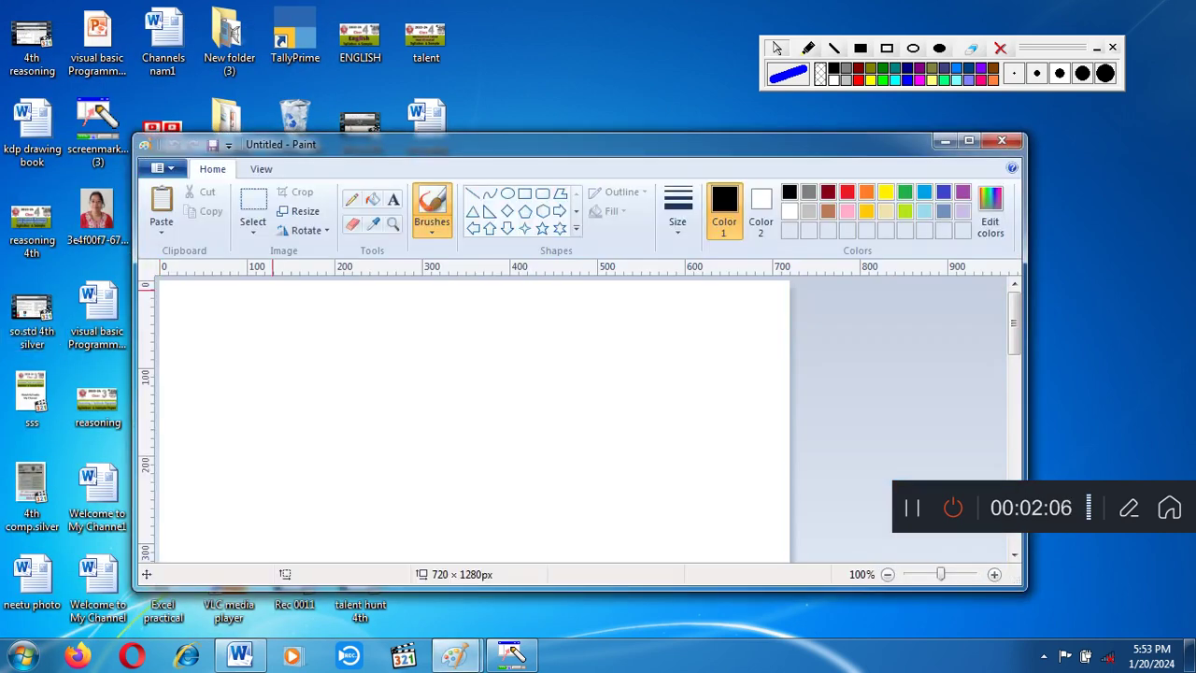
left_click(969, 140)
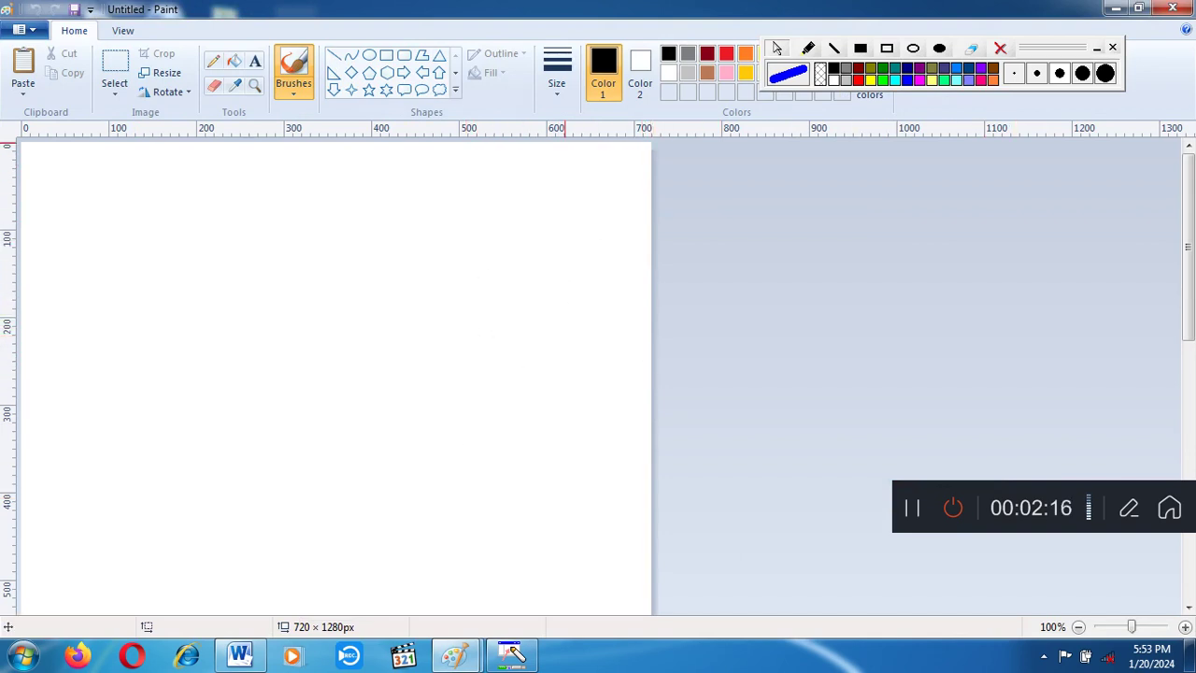
Step: Zoom the blank Paint canvas in to 200% and return to the drawing tools
left_click(122, 30)
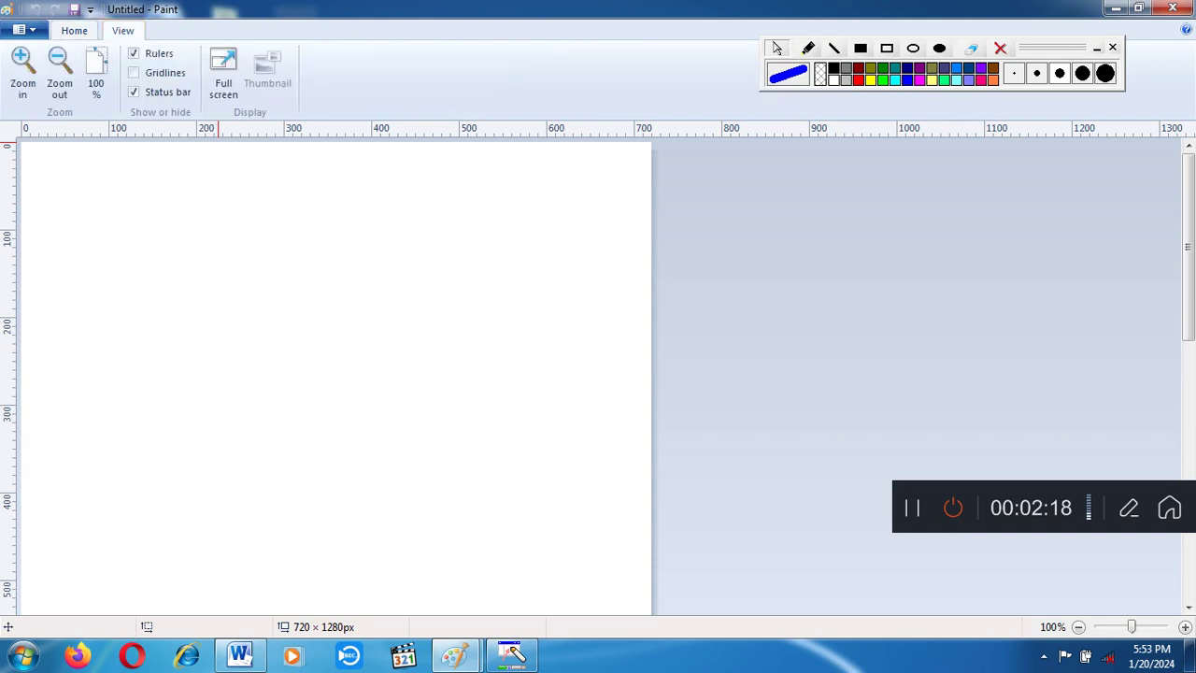
left_click(22, 73)
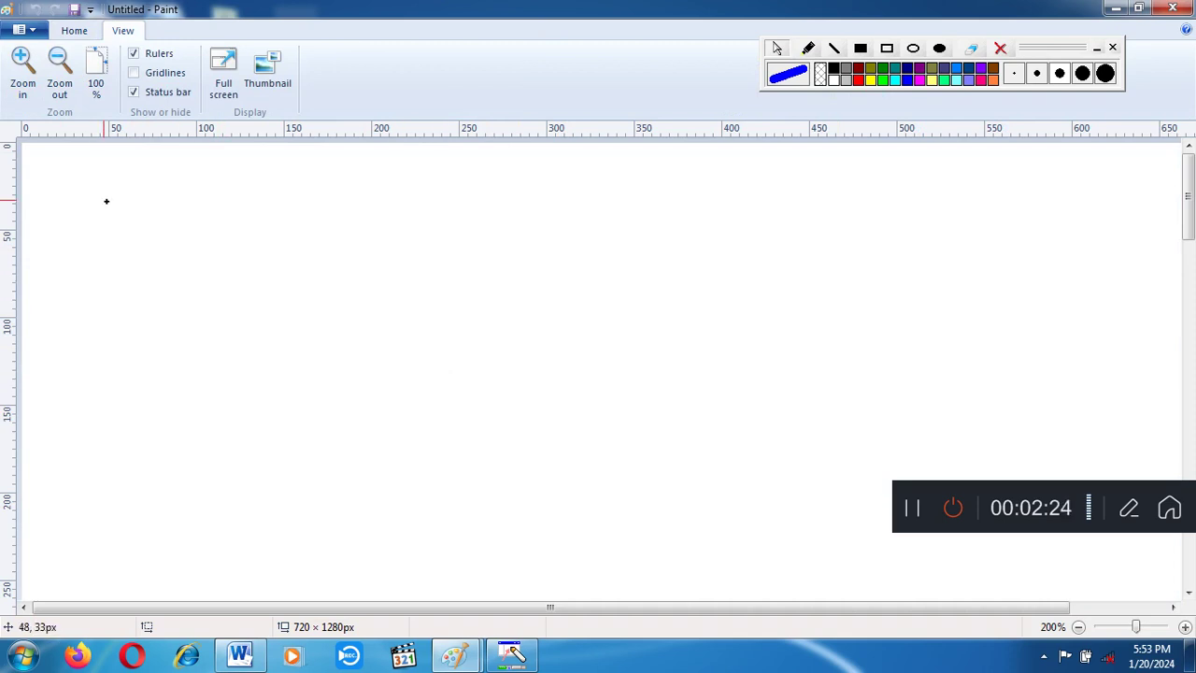
left_click(74, 30)
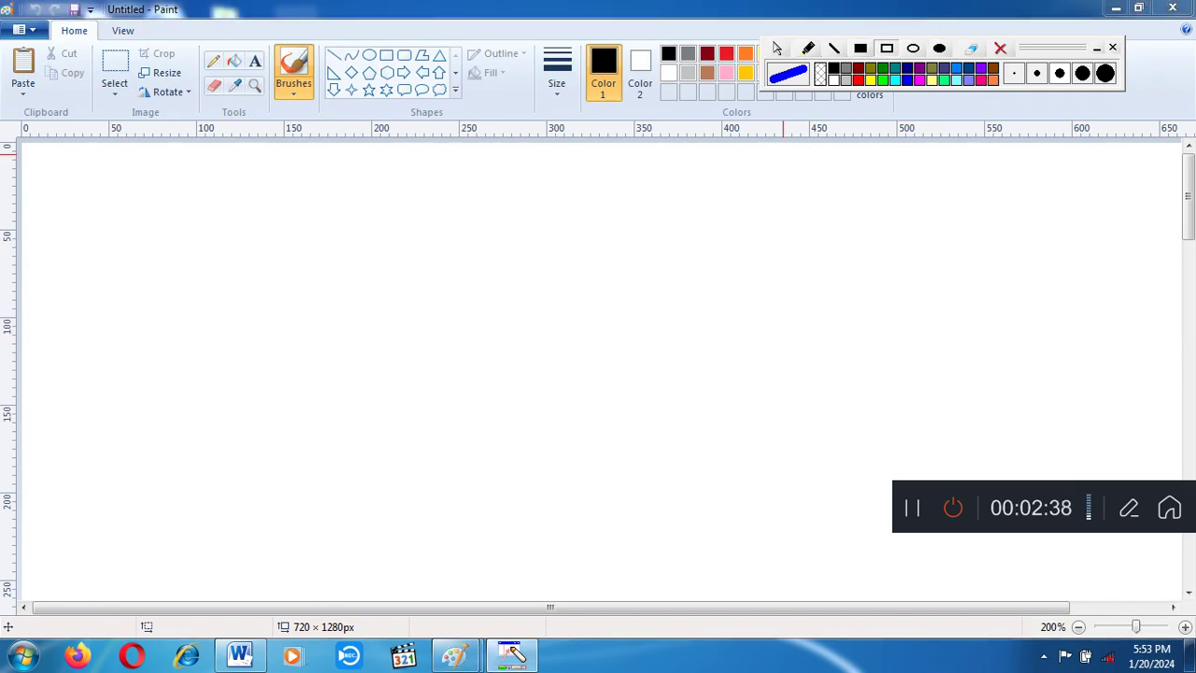
Step: Mark the Shapes, Tools, Image and Clipboard groups with blue annotation rectangles in the thinnest line width
left_click(1014, 73)
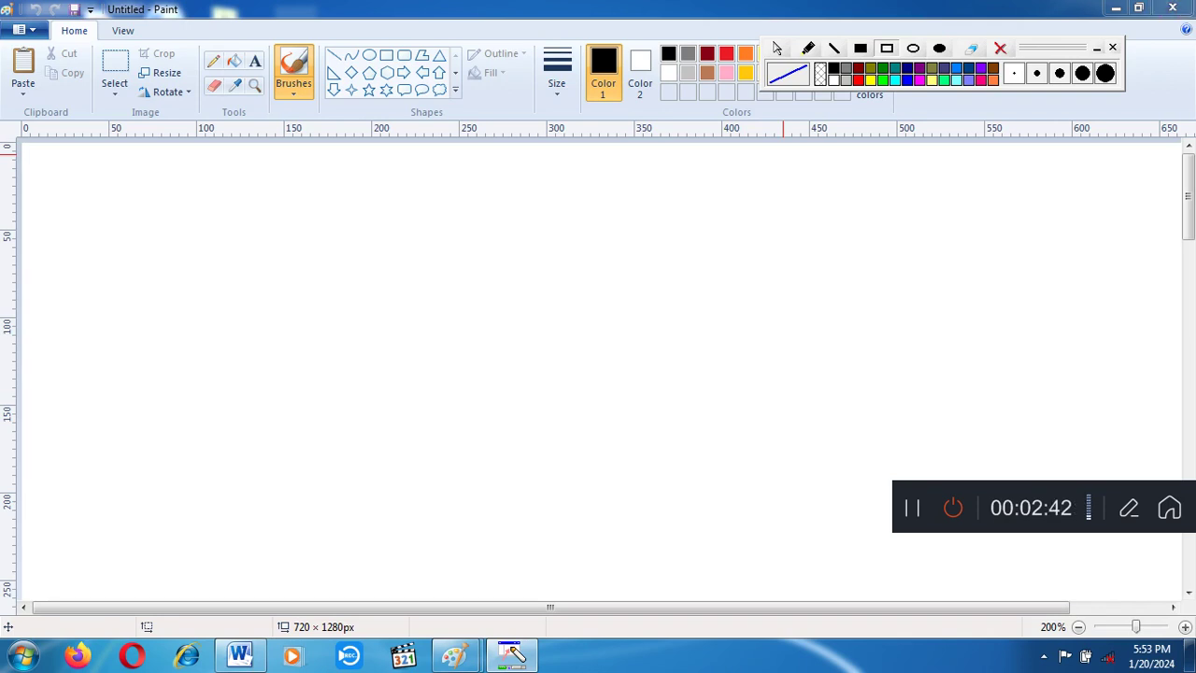
mouse_move(316, 35)
left_mouse_down()
mouse_move(355, 101)
mouse_move(531, 121)
left_mouse_up()
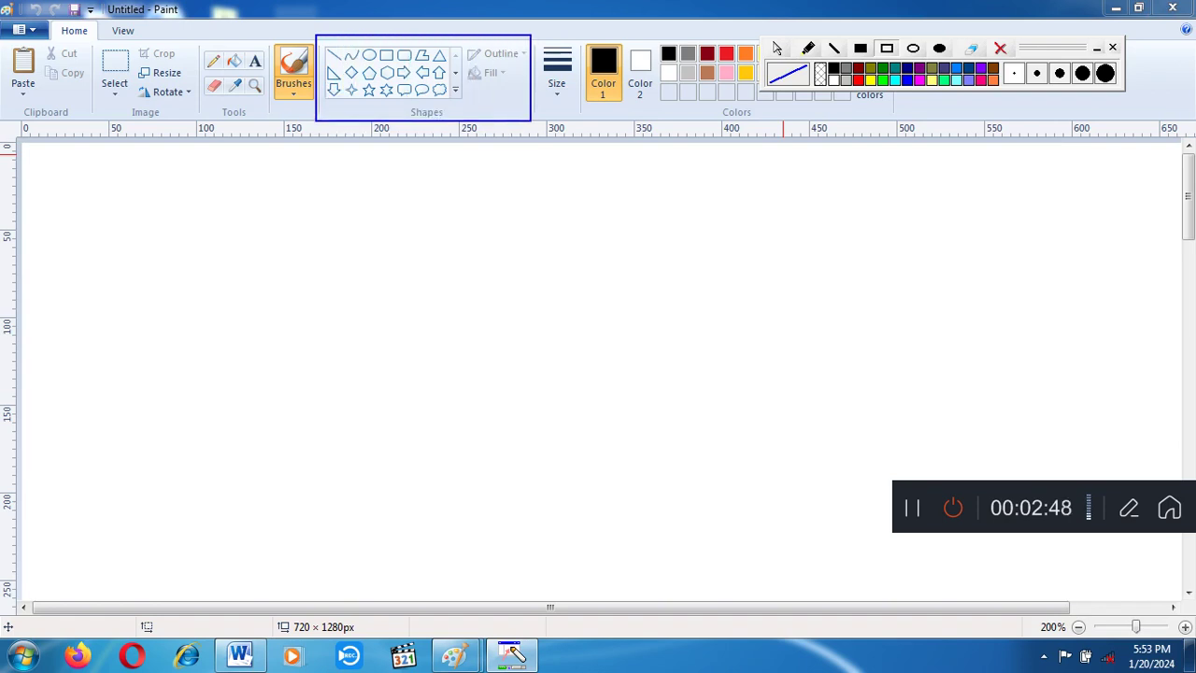
mouse_move(192, 34)
left_mouse_down()
mouse_move(219, 111)
mouse_move(254, 138)
mouse_move(314, 141)
left_mouse_up()
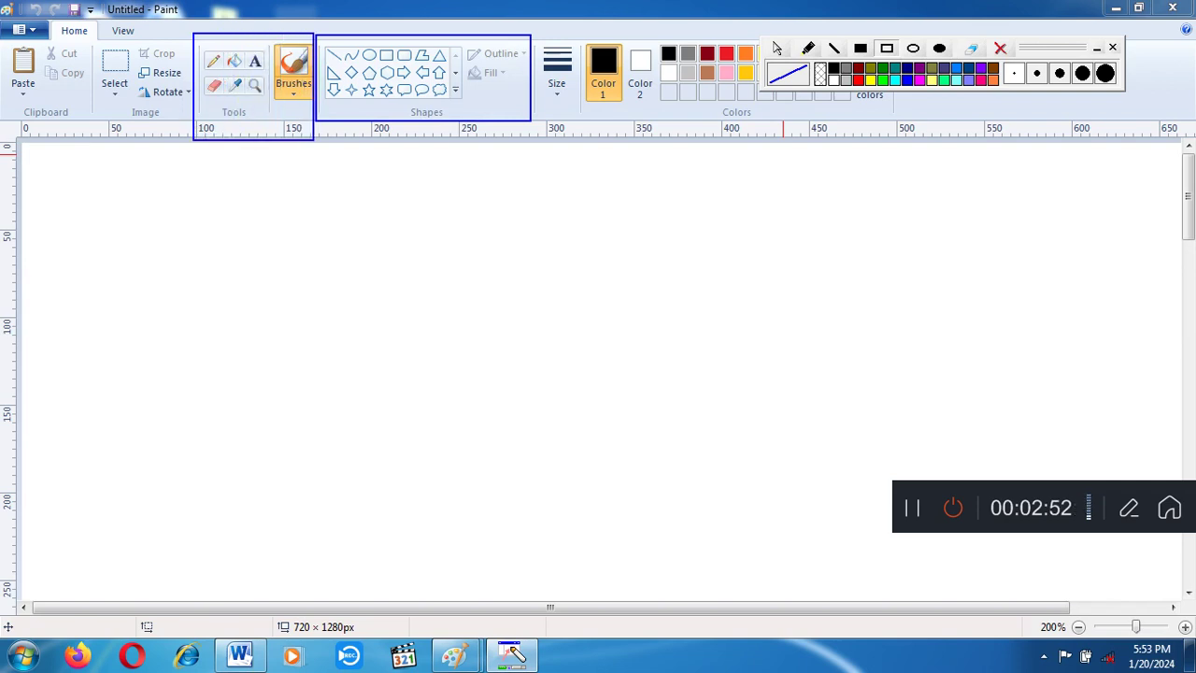
mouse_move(89, 39)
left_mouse_down()
mouse_move(107, 110)
mouse_move(195, 131)
left_mouse_up()
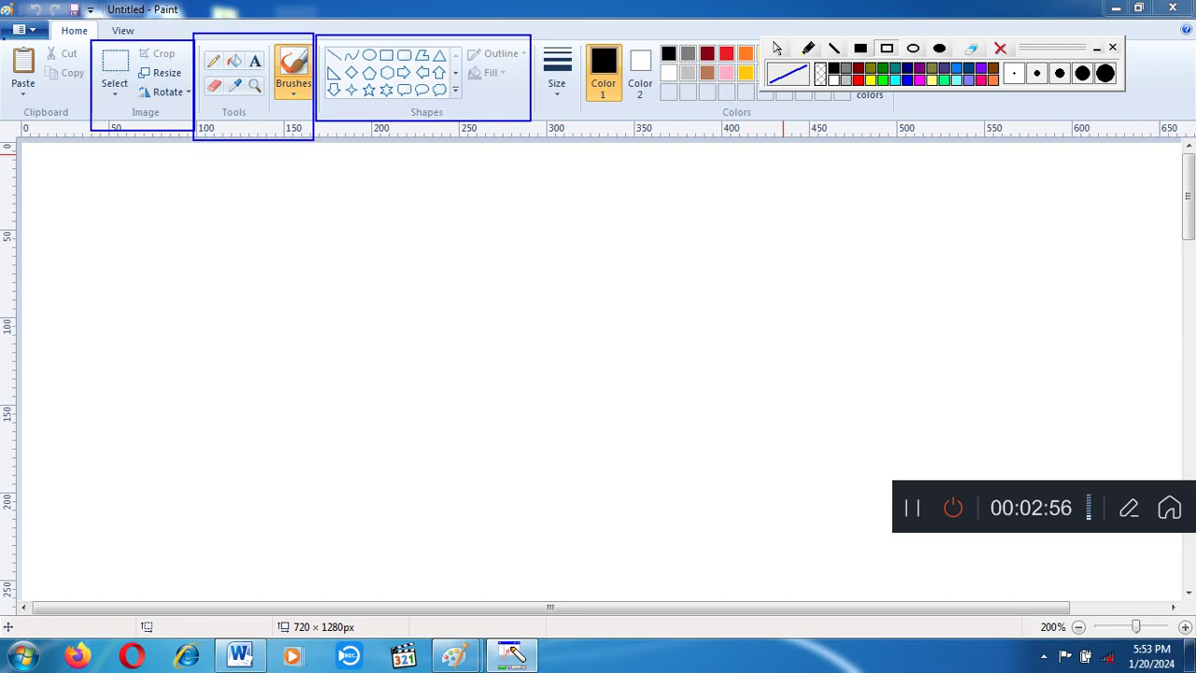
mouse_move(4, 40)
left_mouse_down()
mouse_move(57, 135)
mouse_move(93, 132)
left_mouse_up()
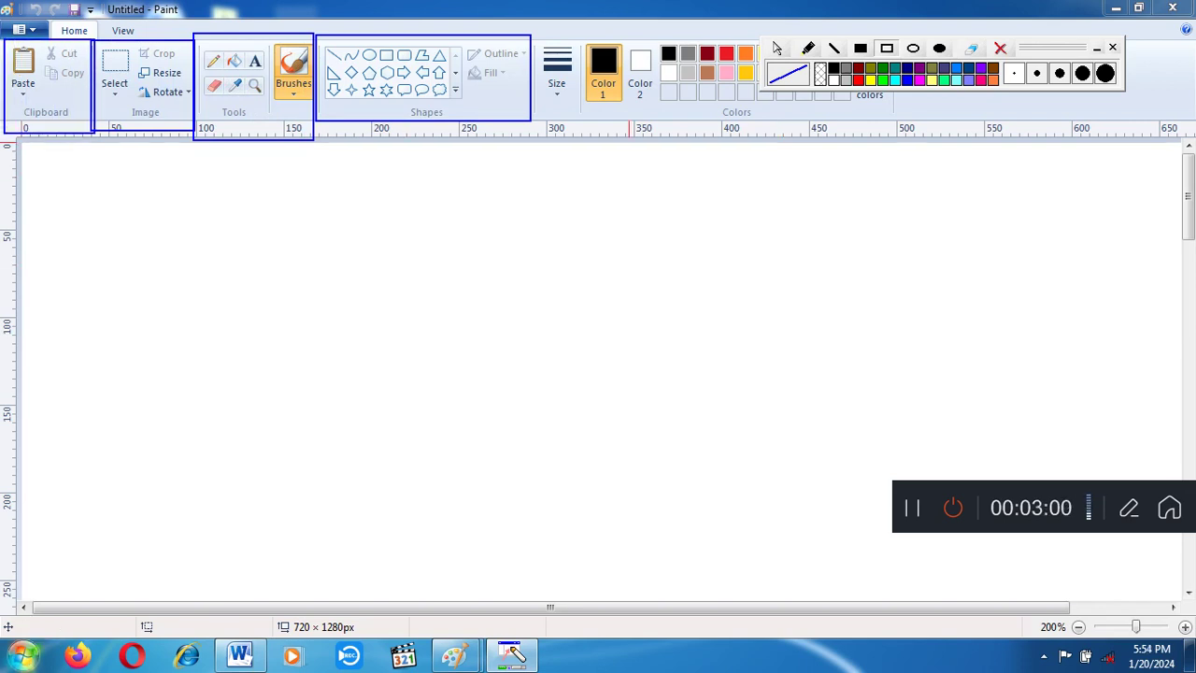
Step: Mark the Colors group and the drawing area with blue annotation rectangles, and close the screen annotation tool
left_click(776, 48)
left_click_drag(770, 48, 669, 232)
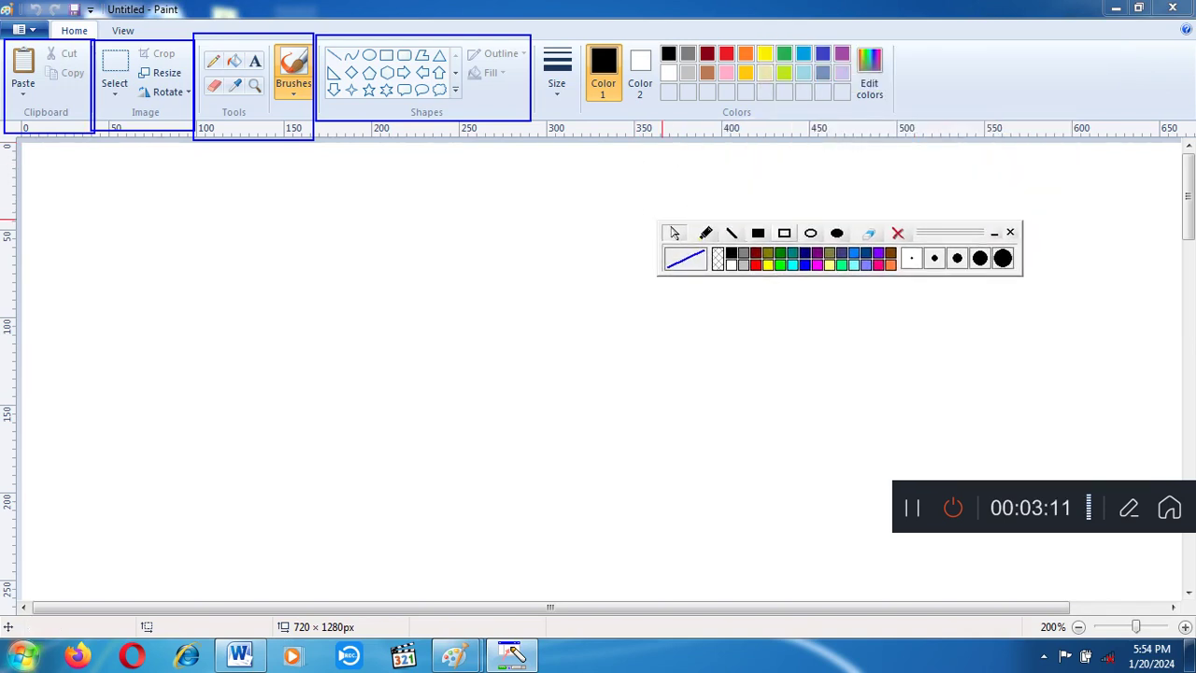
left_click(784, 233)
mouse_move(575, 28)
left_mouse_down()
mouse_move(604, 94)
mouse_move(736, 155)
mouse_move(914, 158)
left_mouse_up()
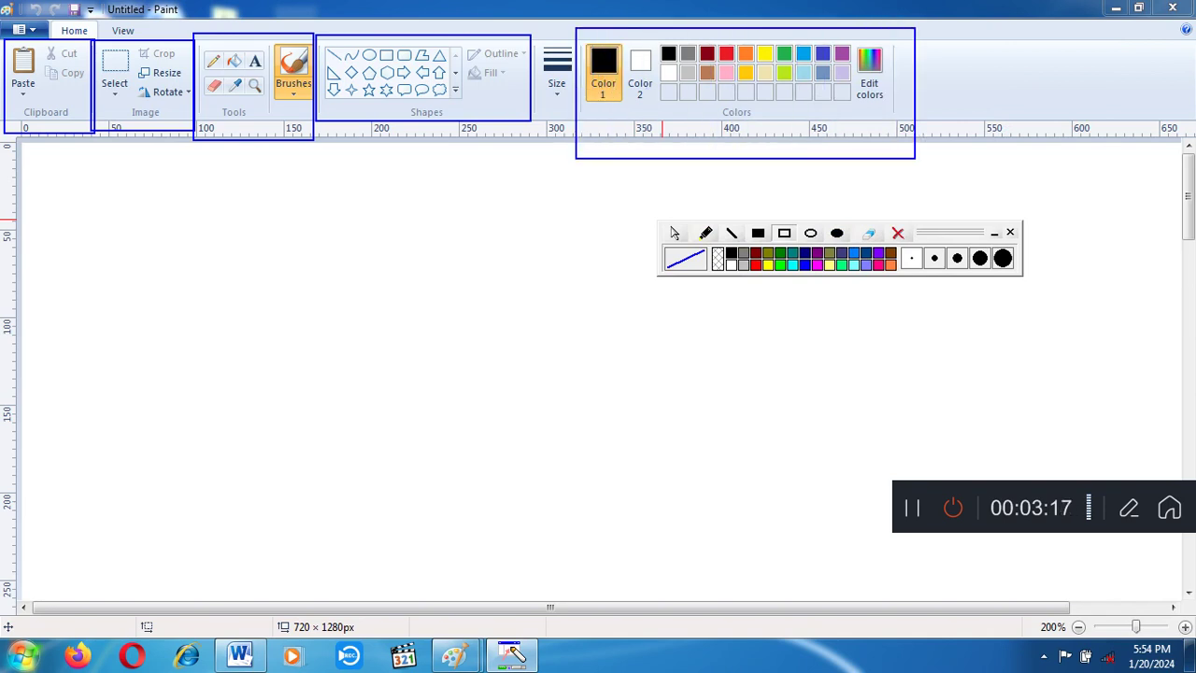
mouse_move(24, 142)
left_mouse_down()
mouse_move(48, 420)
mouse_move(109, 576)
mouse_move(462, 590)
mouse_move(904, 577)
left_mouse_up()
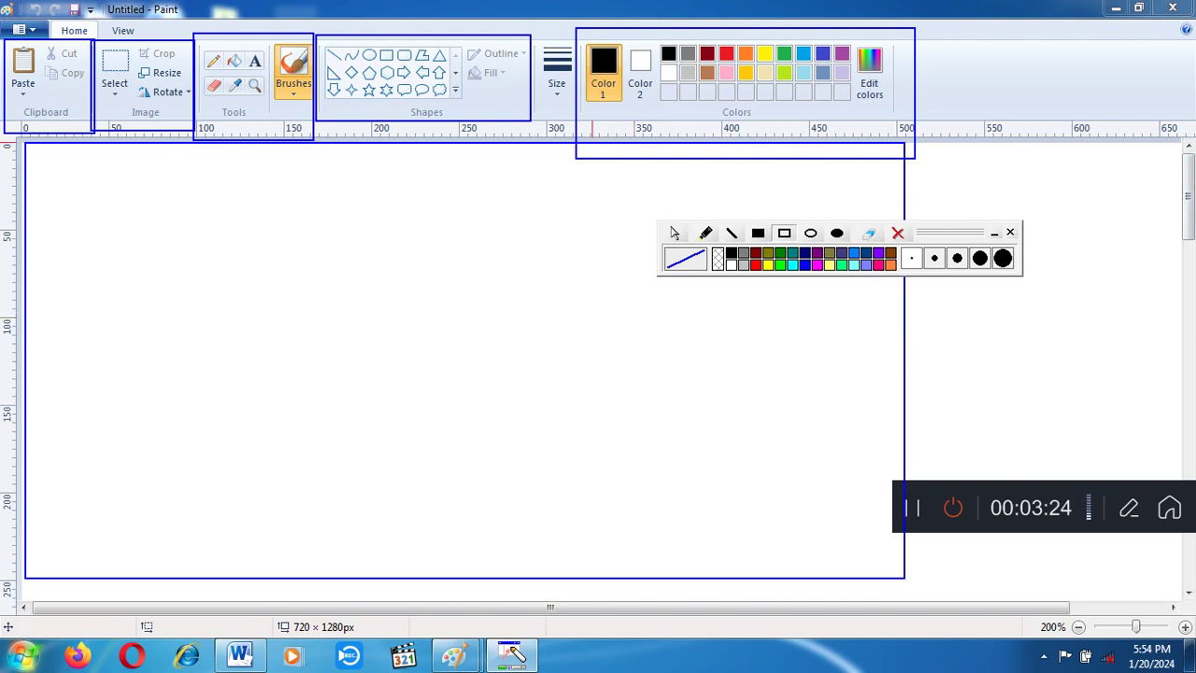
mouse_move(394, 146)
left_mouse_down()
mouse_move(409, 240)
mouse_move(570, 569)
mouse_move(897, 558)
mouse_move(1136, 609)
mouse_move(1087, 617)
mouse_move(1181, 607)
left_mouse_up()
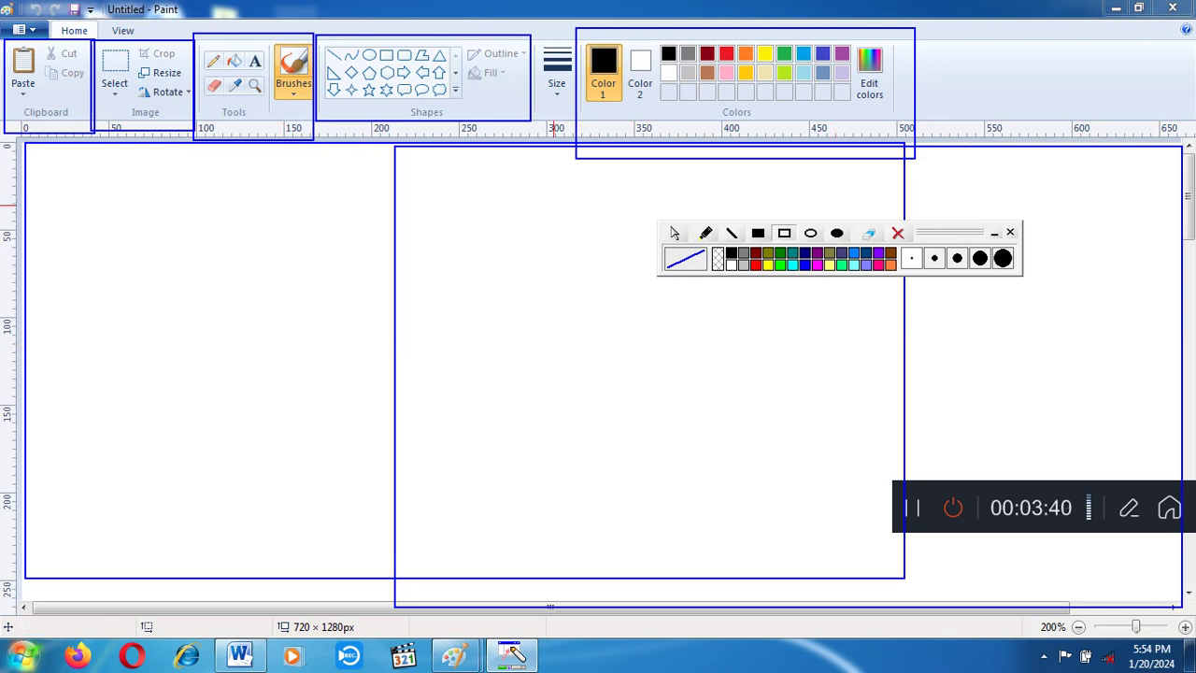
left_click(705, 233)
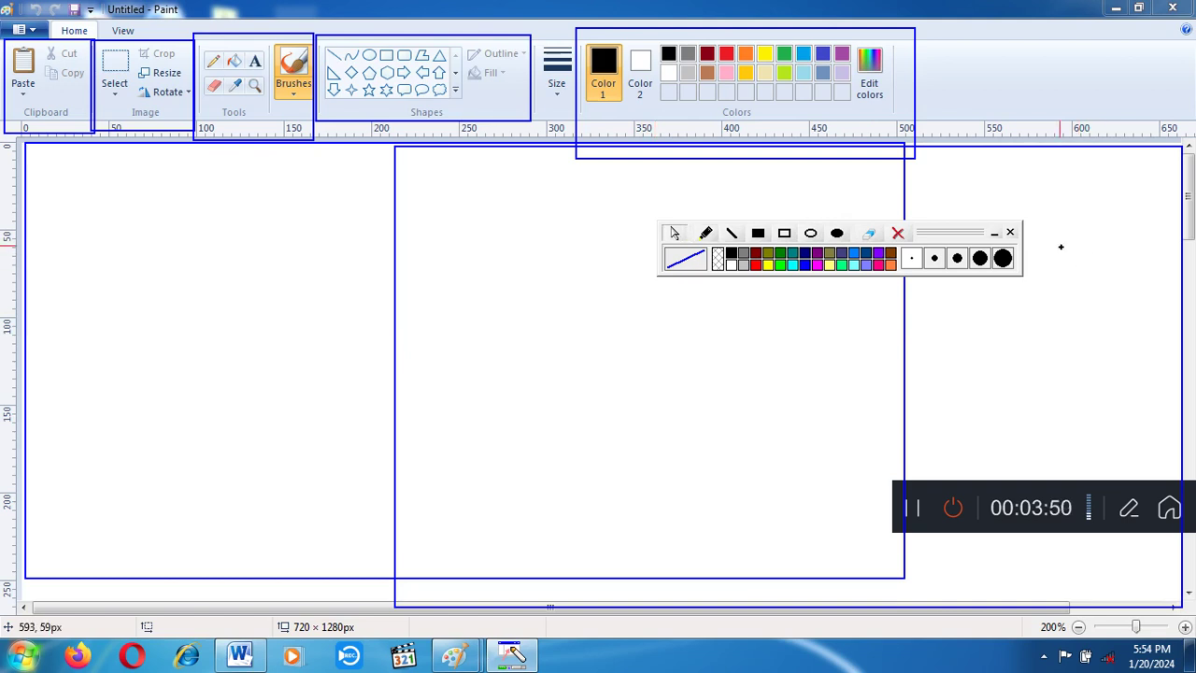
left_click(1010, 232)
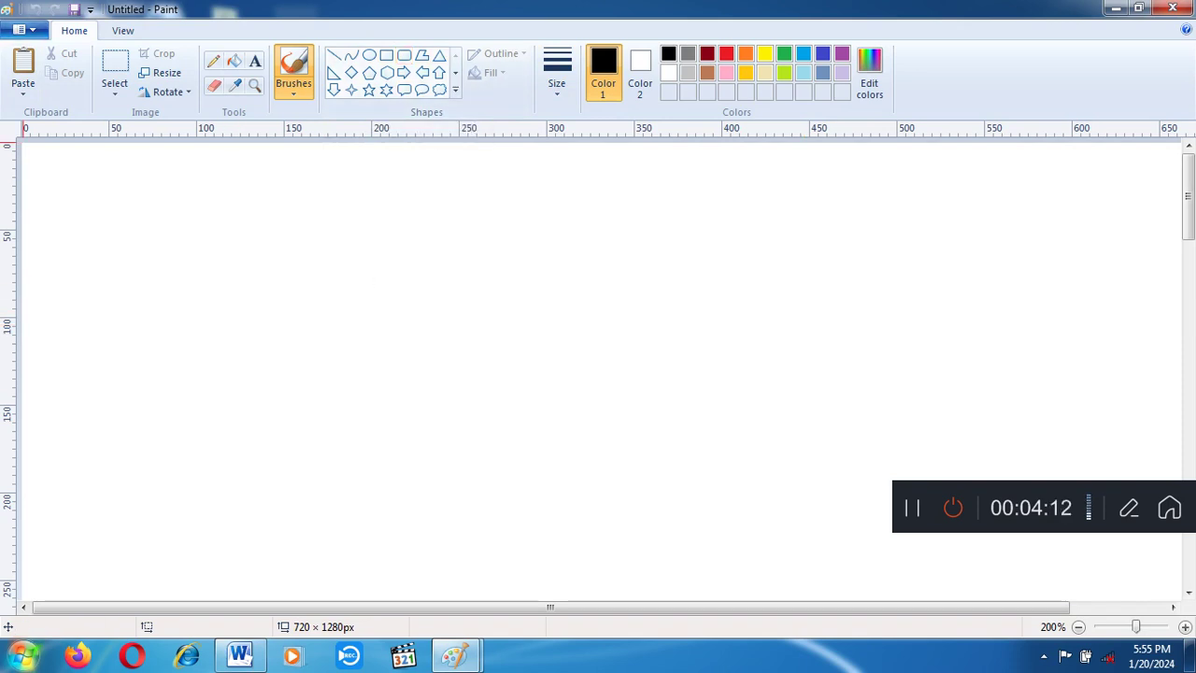
Step: Draw a black rectangle about 169 × 98 px in the canvas's upper-left area and a near-square about 92 × 96 px beside it
left_click(386, 55)
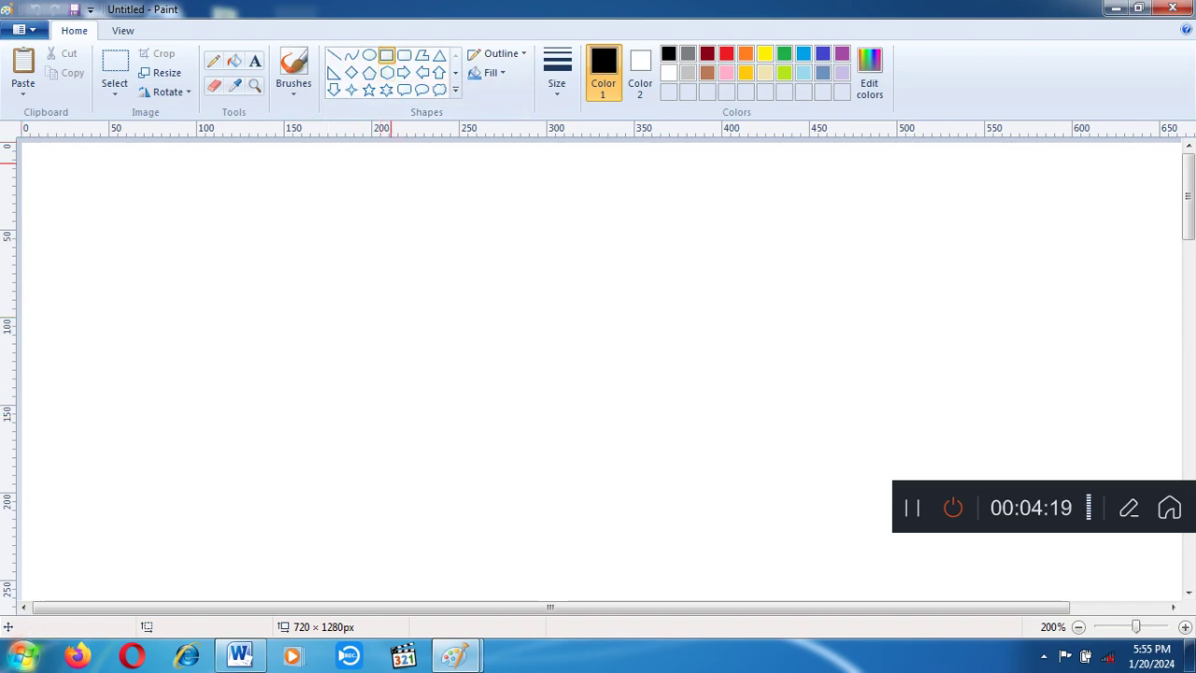
left_click_drag(56, 184, 357, 358)
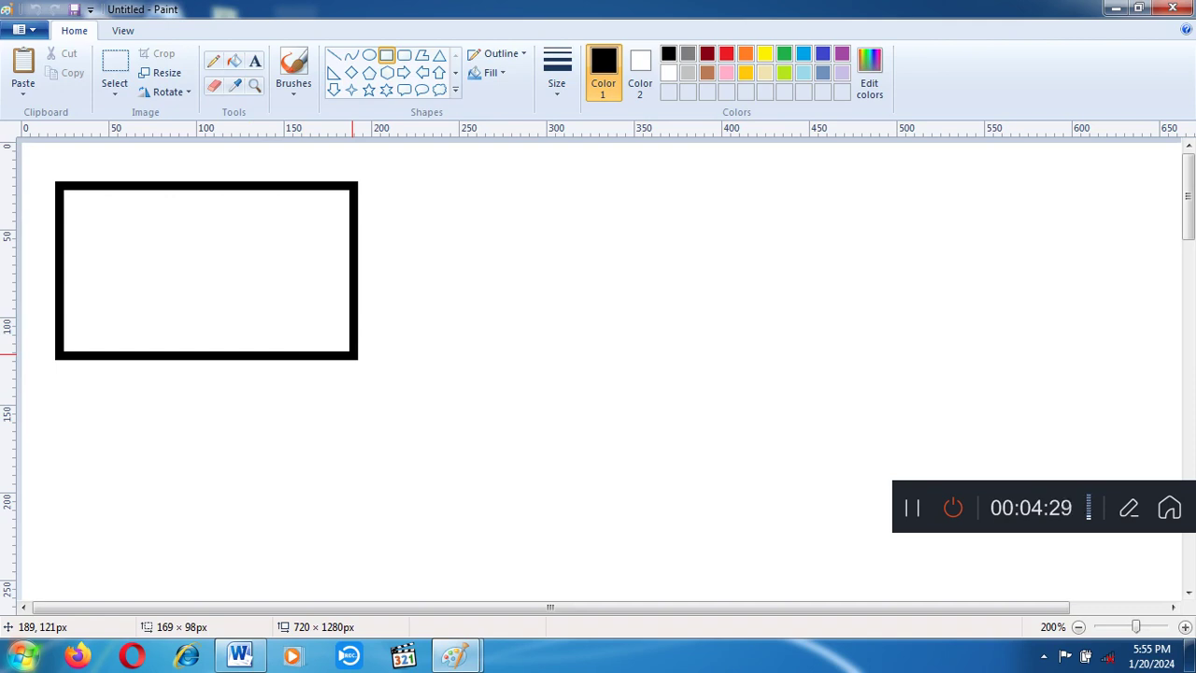
key("ctrl+z")
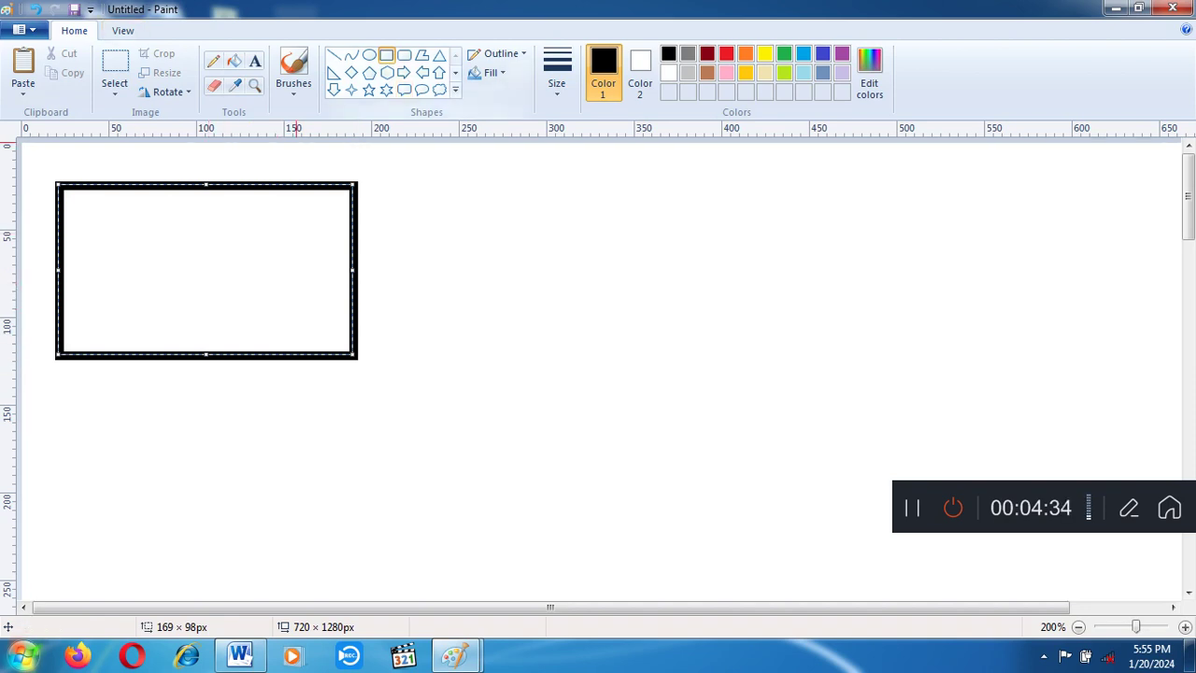
key("Return")
left_click_drag(398, 183, 565, 355)
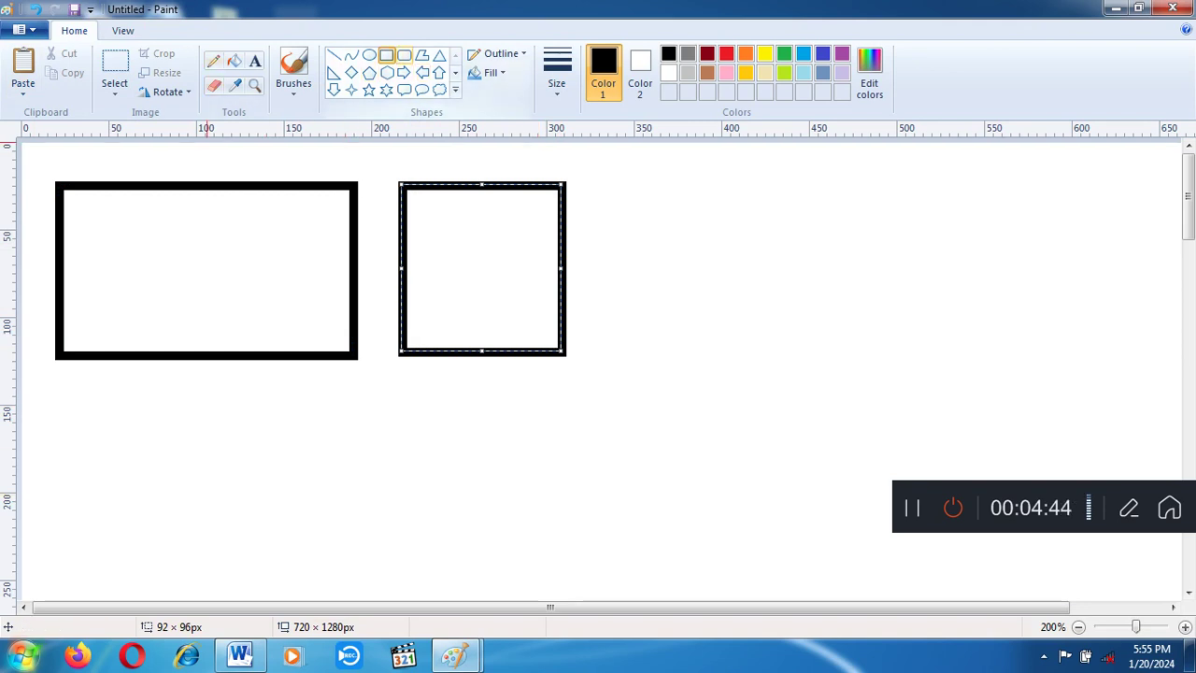
Step: Draw a rounded rectangle about 172 × 102 px beside the square and an oval about 98 × 52 px below the first rectangle
left_click(403, 55)
left_click_drag(624, 189, 921, 357)
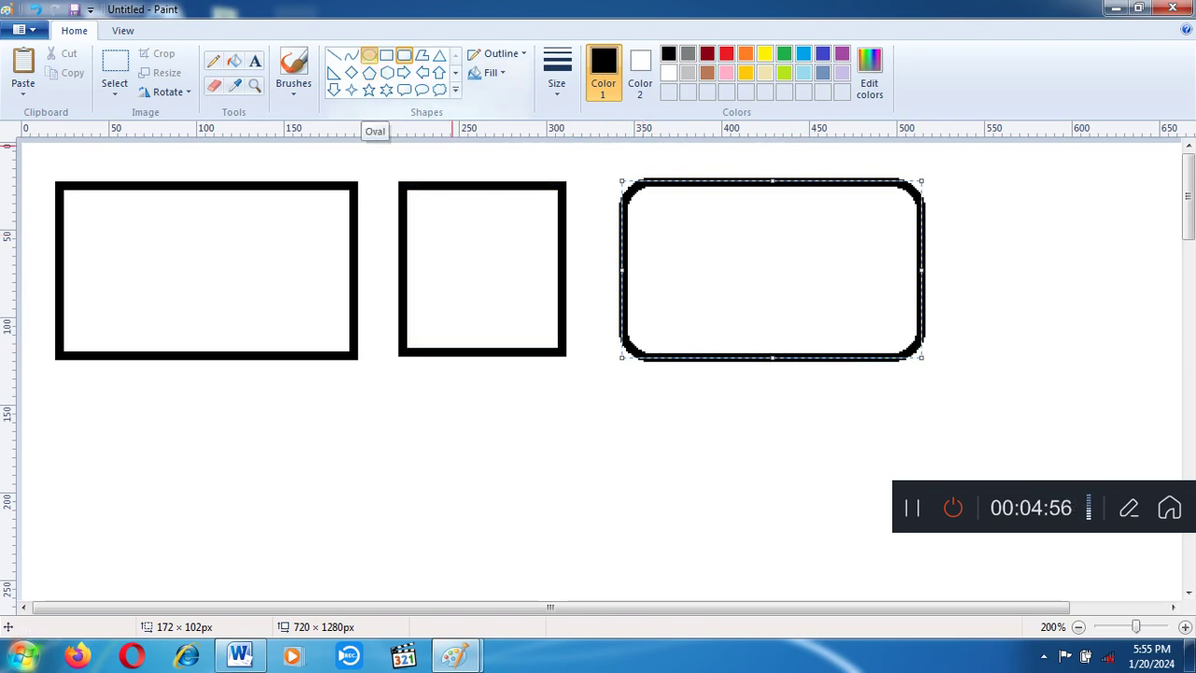
left_click(369, 54)
mouse_move(58, 408)
left_mouse_down()
mouse_move(176, 496)
mouse_move(234, 502)
left_mouse_up()
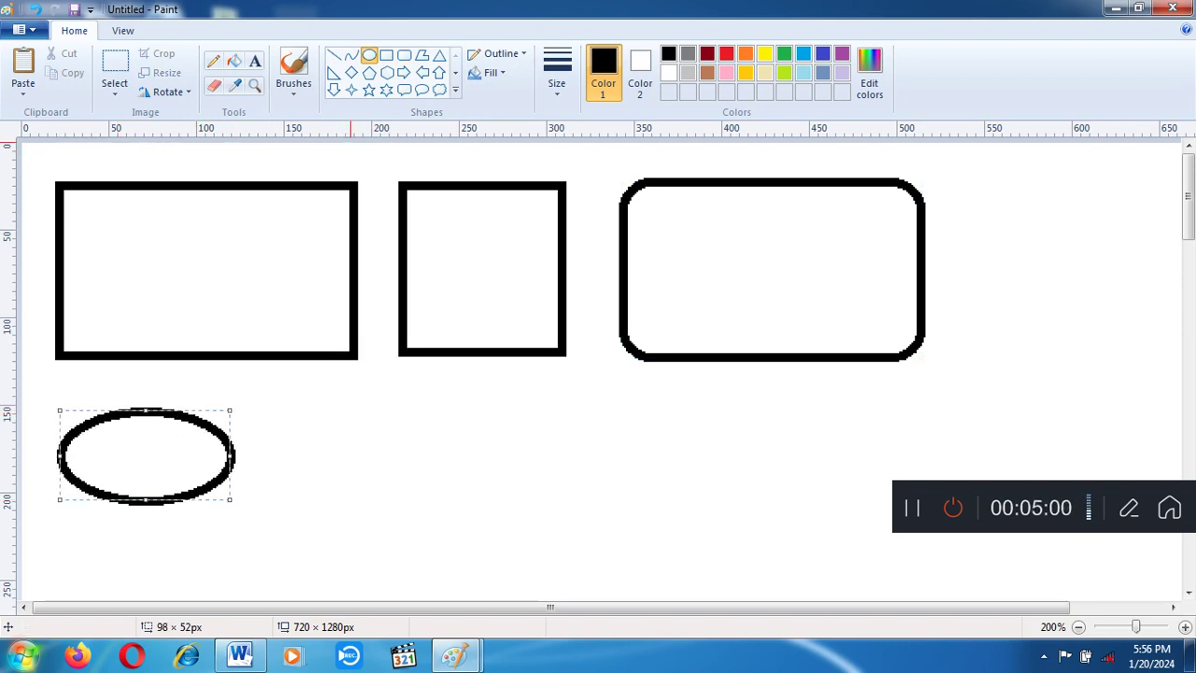
Step: Draw a circle about 90 × 93 px beside the oval and a pentagon about 98 × 99 px beside the circle
left_click(369, 54)
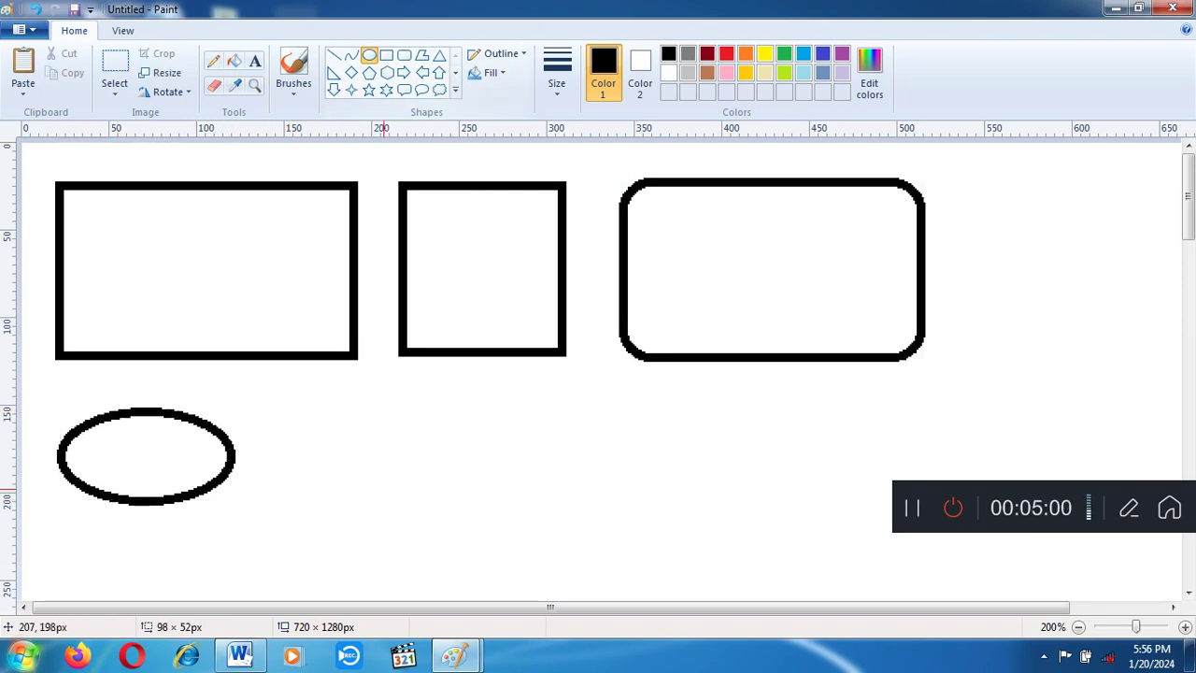
left_click_drag(302, 401, 461, 564)
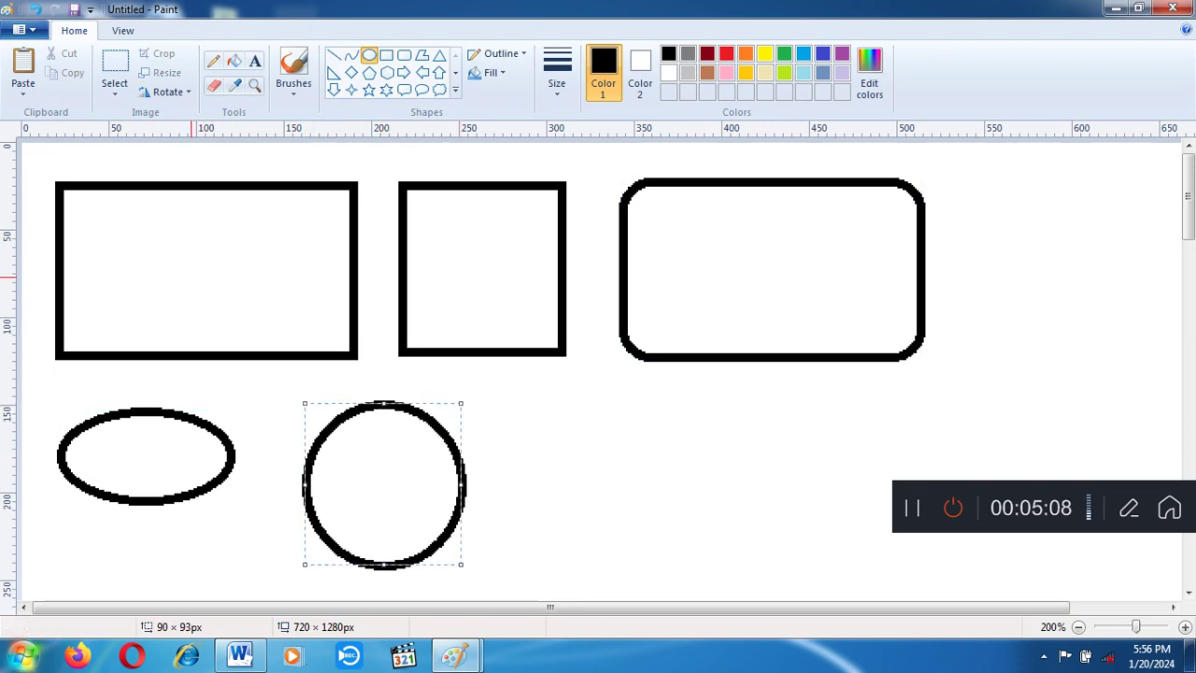
left_click(369, 72)
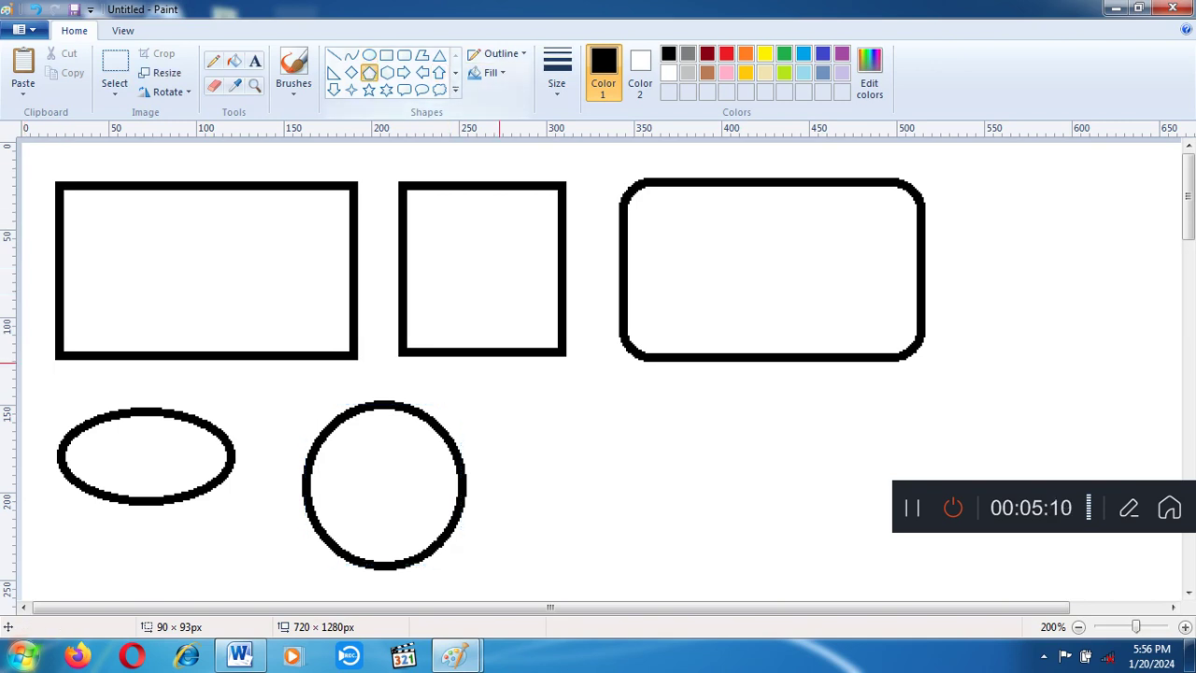
left_click_drag(527, 394, 697, 565)
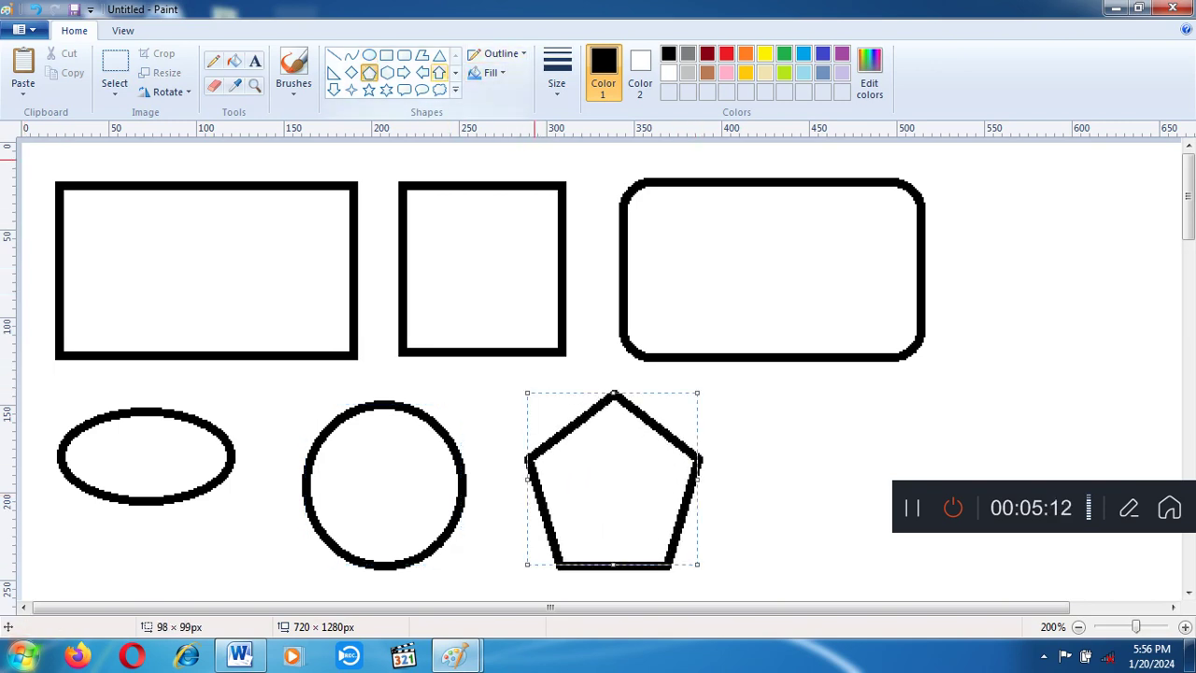
Step: Draw a hexagon about 73 × 108 px beside the rounded rectangle and a five-point star about 80 × 82 px beside the pentagon
left_click(386, 72)
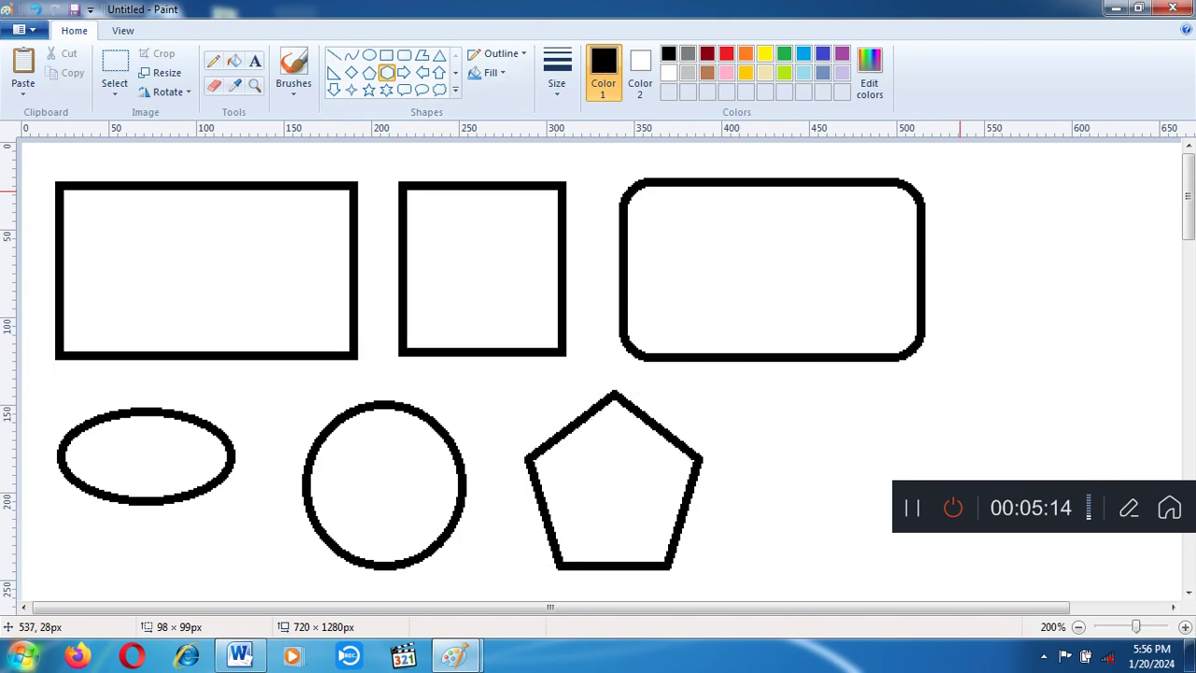
left_click_drag(958, 180, 1090, 375)
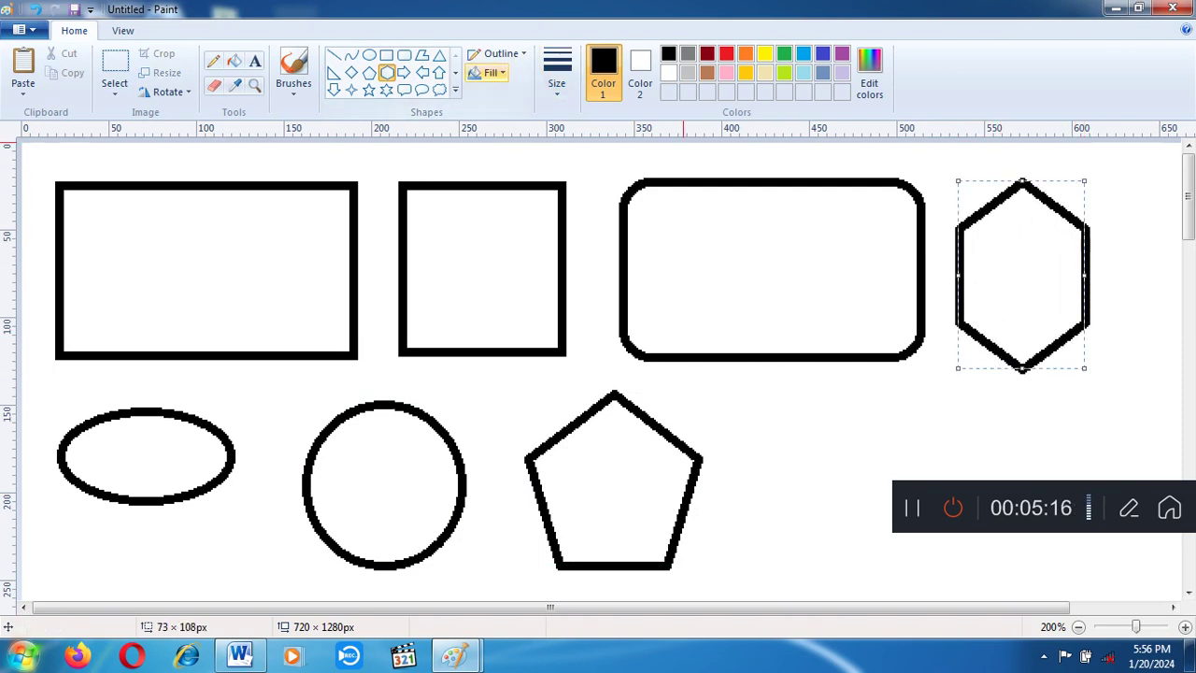
left_click(352, 89)
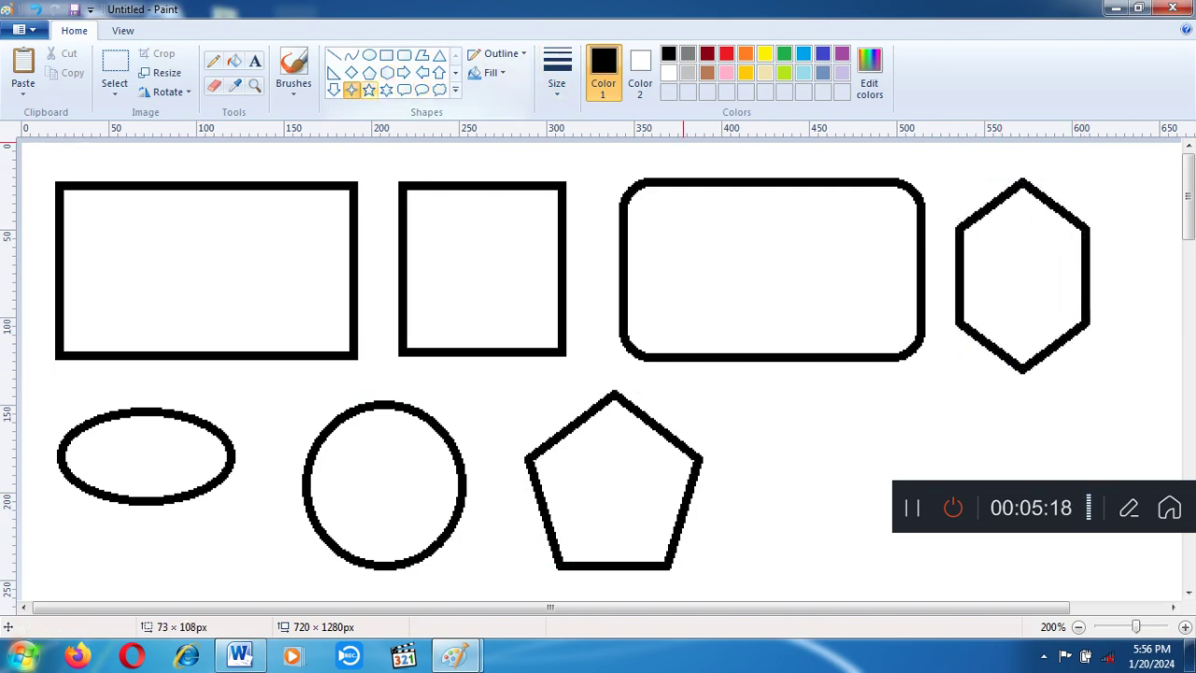
left_click(369, 88)
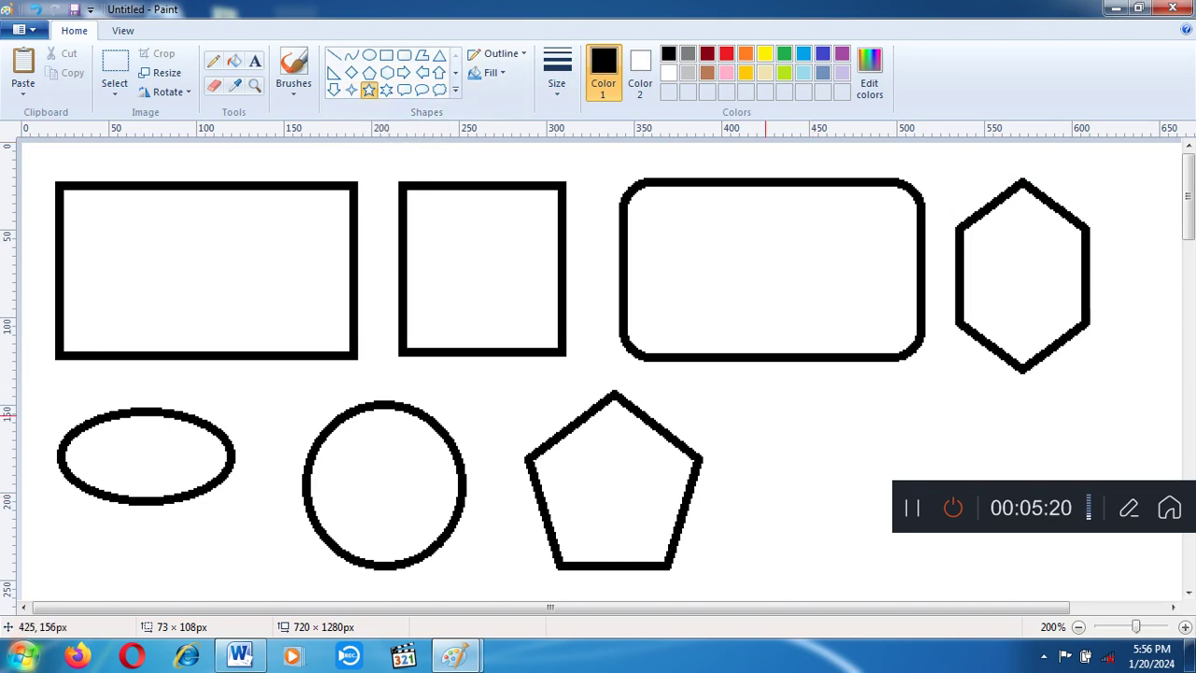
left_click_drag(762, 411, 910, 564)
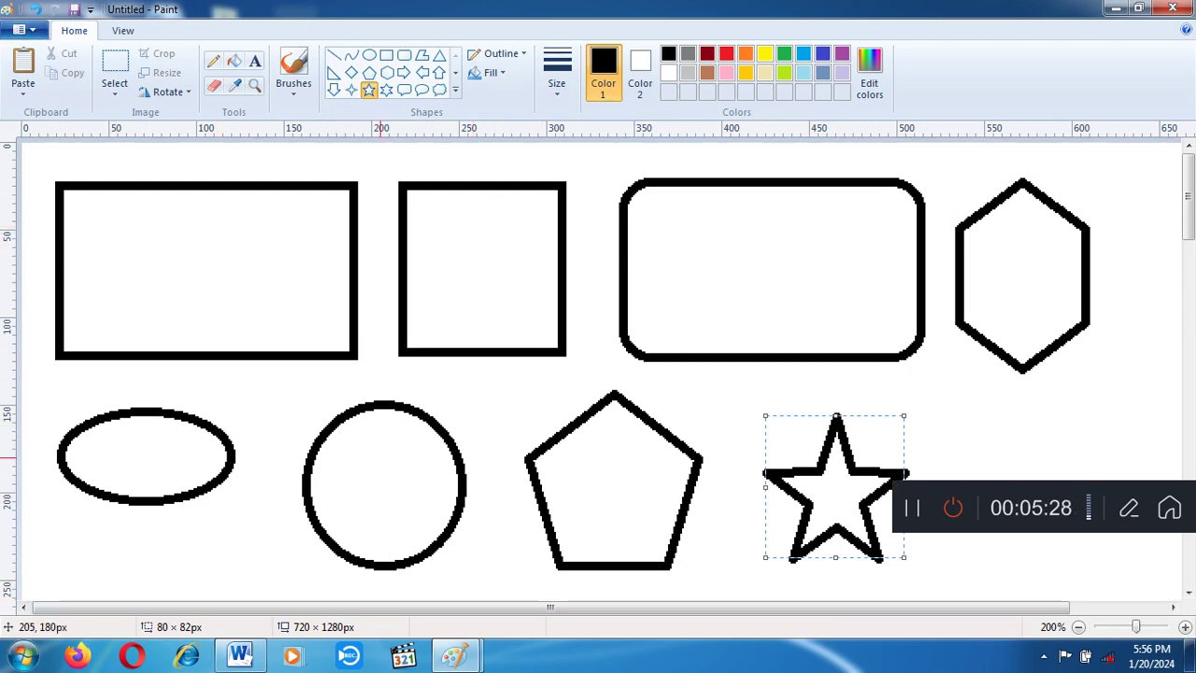
left_click(557, 412)
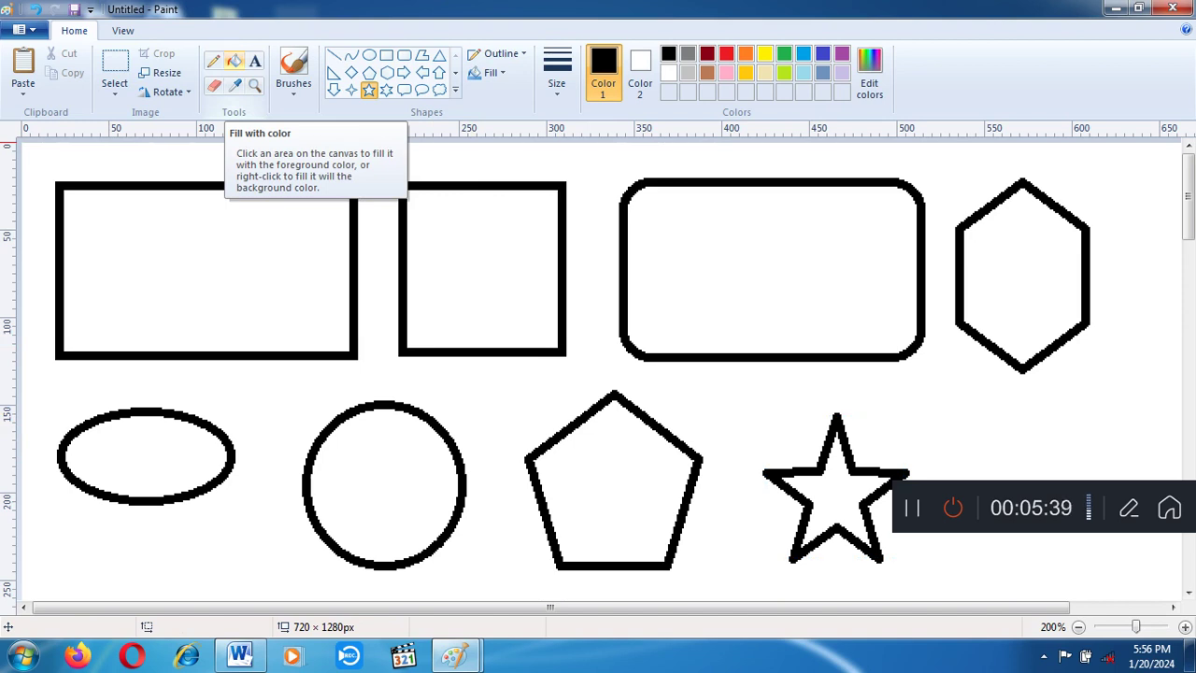
Step: Fill the upper row of shapes: the rectangle red, the square green, the rounded rectangle indigo and the hexagon lime
left_click(234, 62)
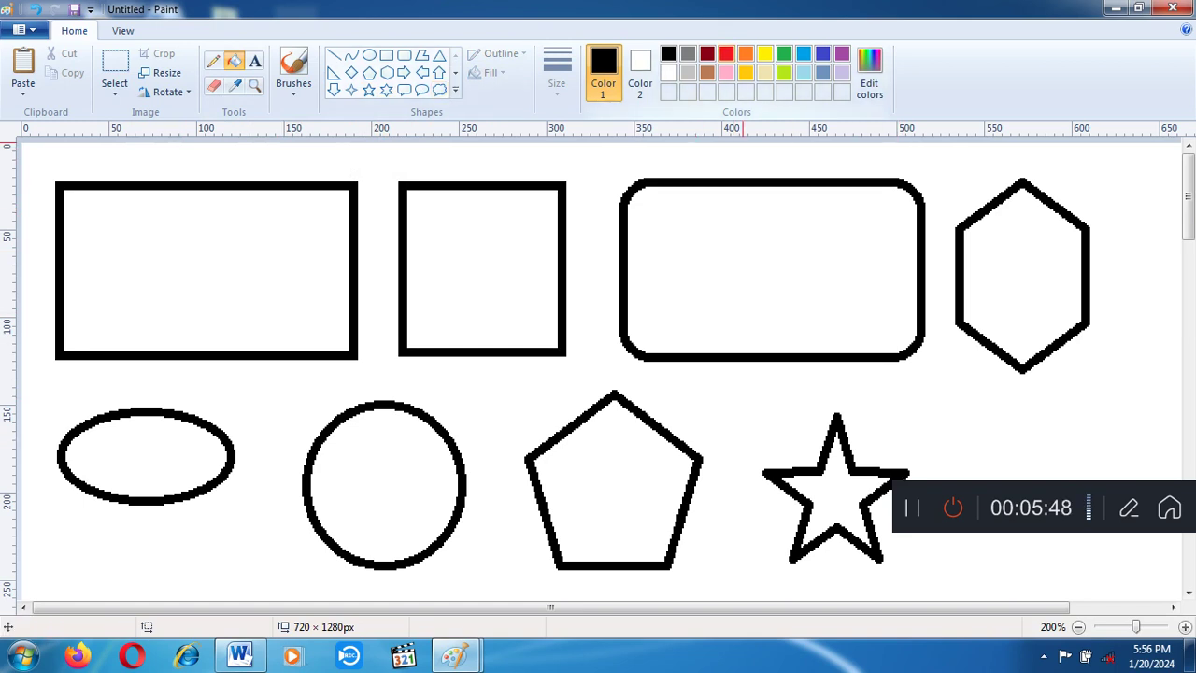
left_click(726, 53)
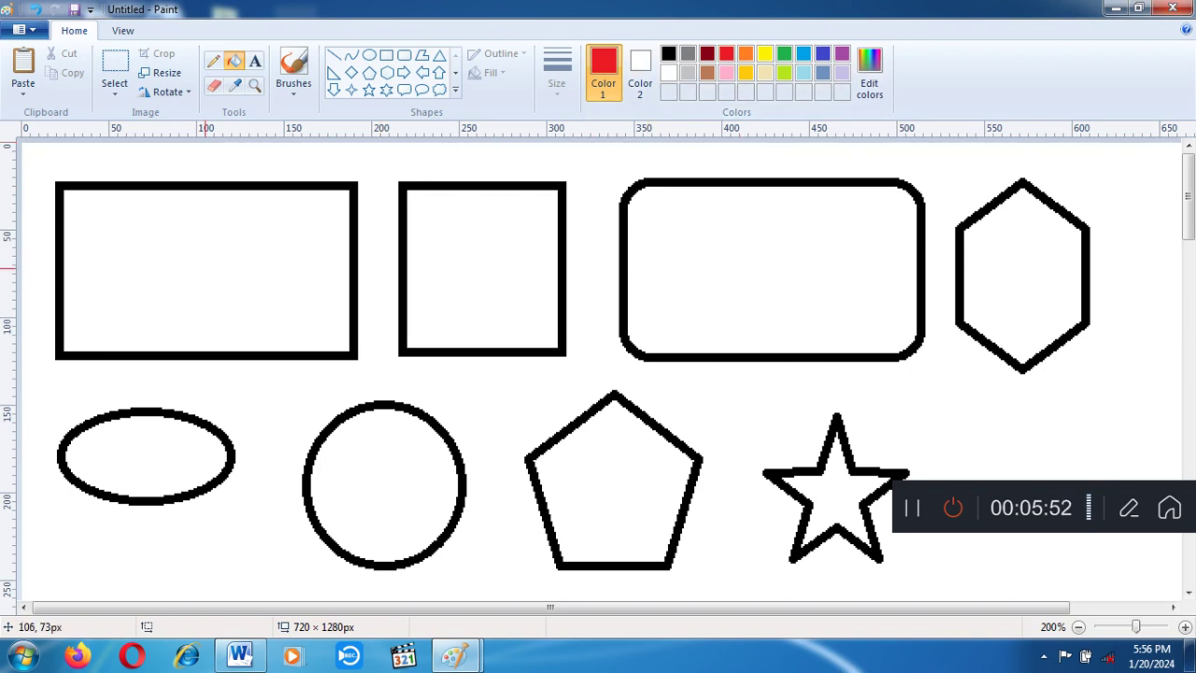
left_click(206, 268)
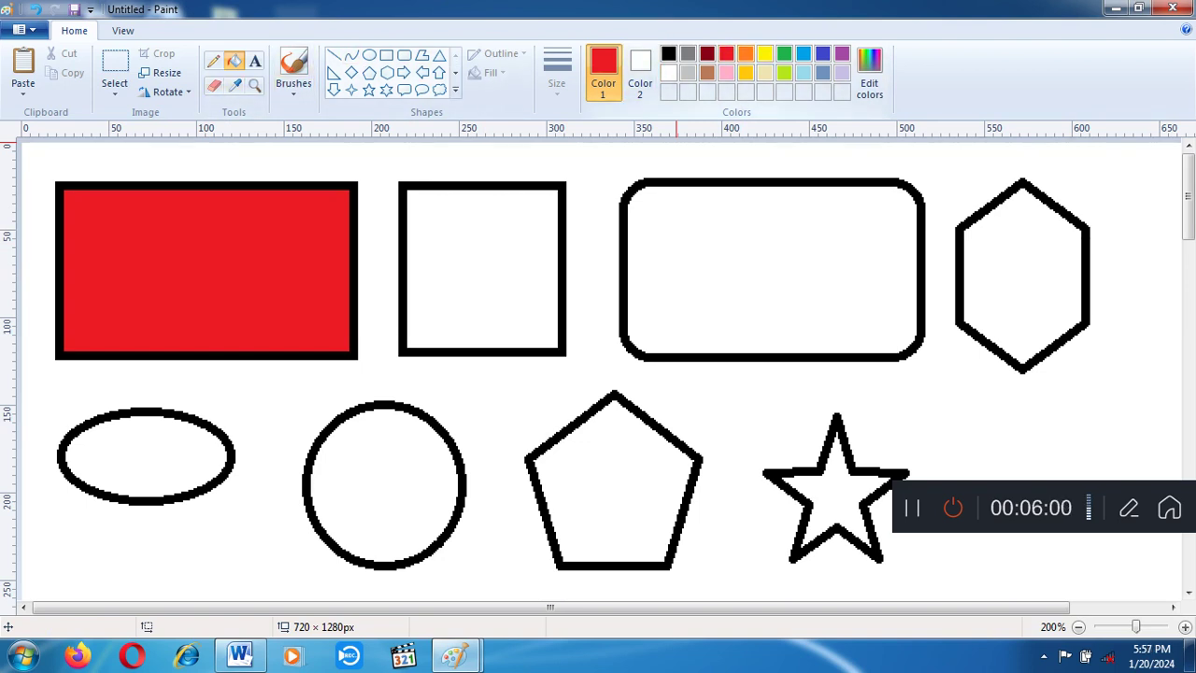
left_click(783, 54)
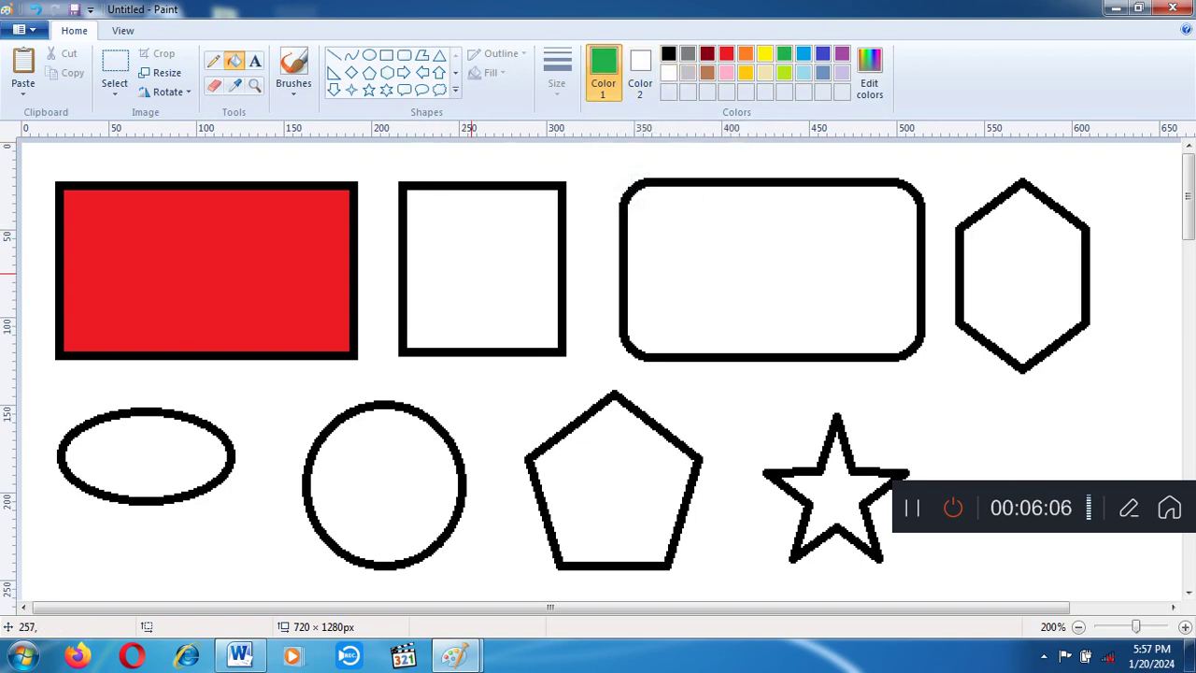
left_click(479, 268)
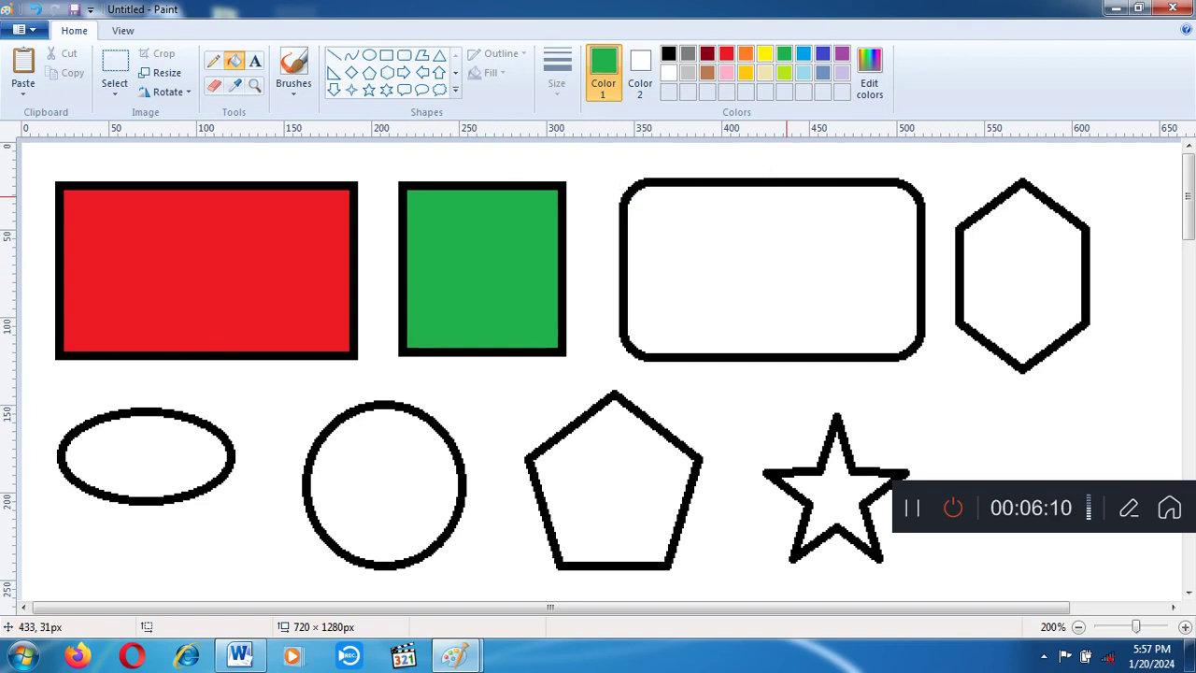
left_click(822, 53)
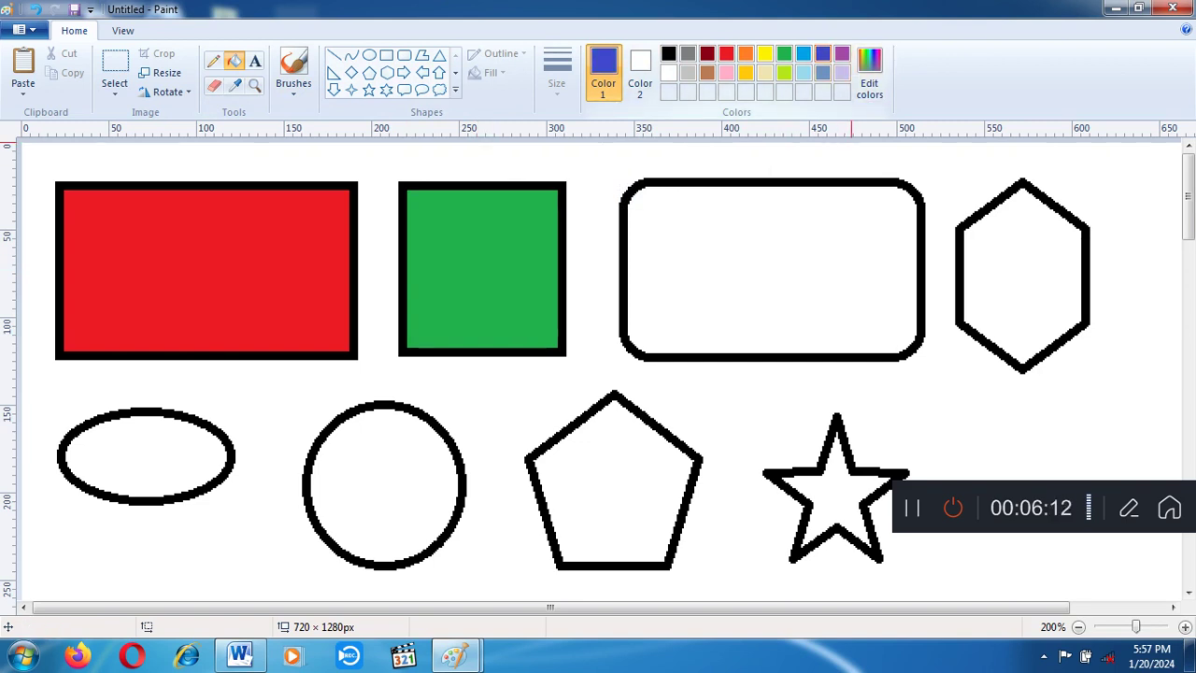
left_click(707, 264)
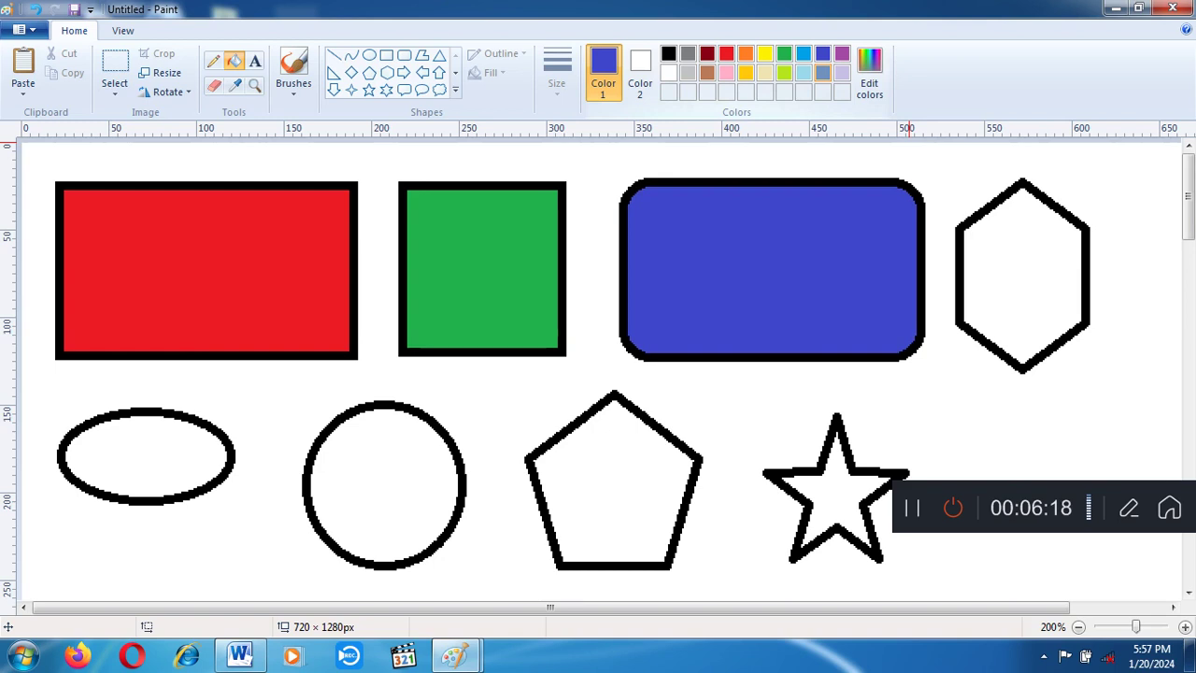
left_click(784, 73)
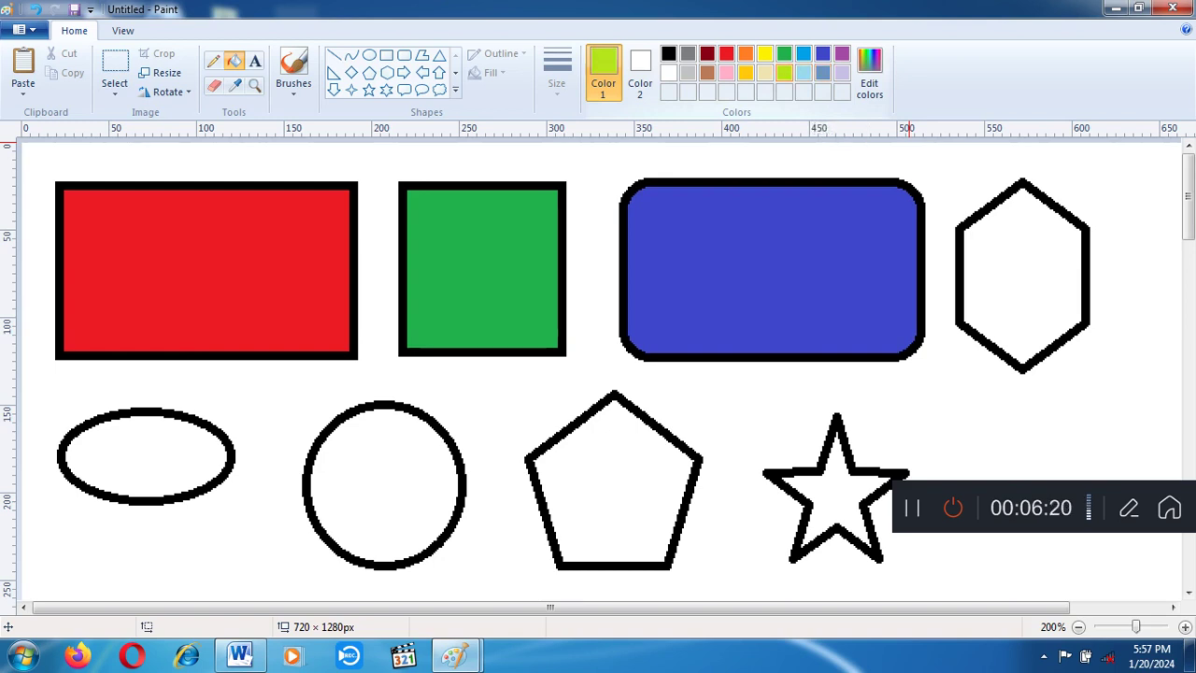
left_click(1040, 276)
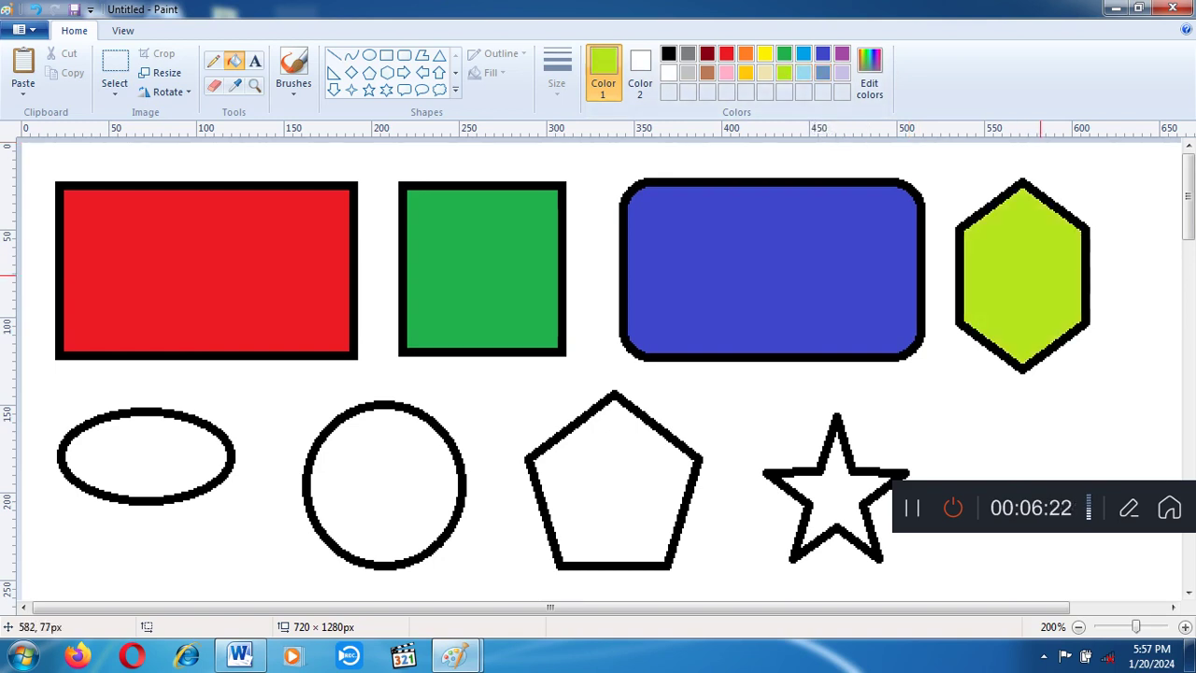
Step: Fill the lower row's oval with black, the circle with gold and the pentagon with red
left_click(668, 54)
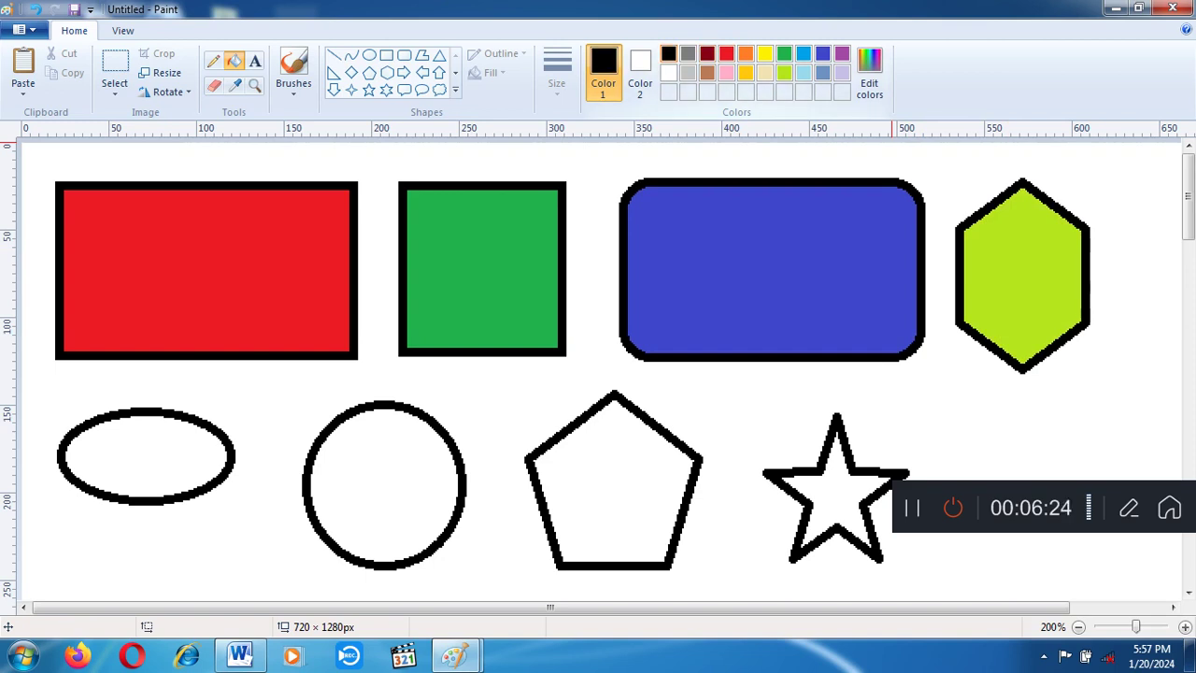
left_click(90, 458)
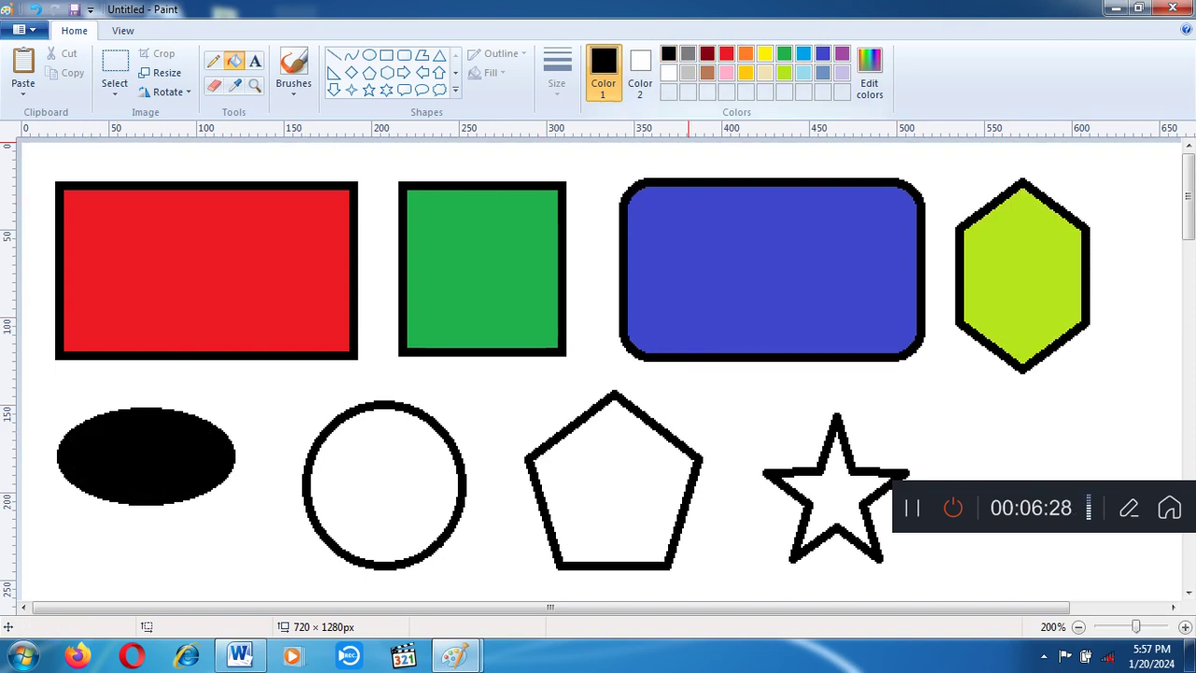
left_click(744, 72)
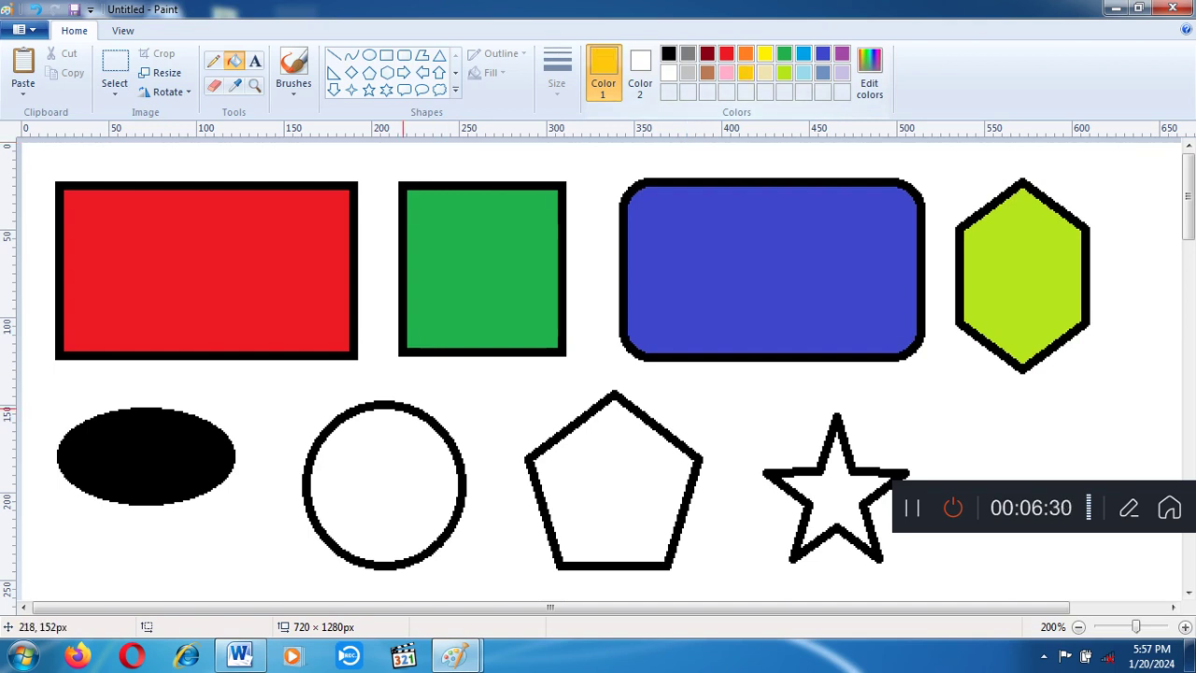
left_click(360, 489)
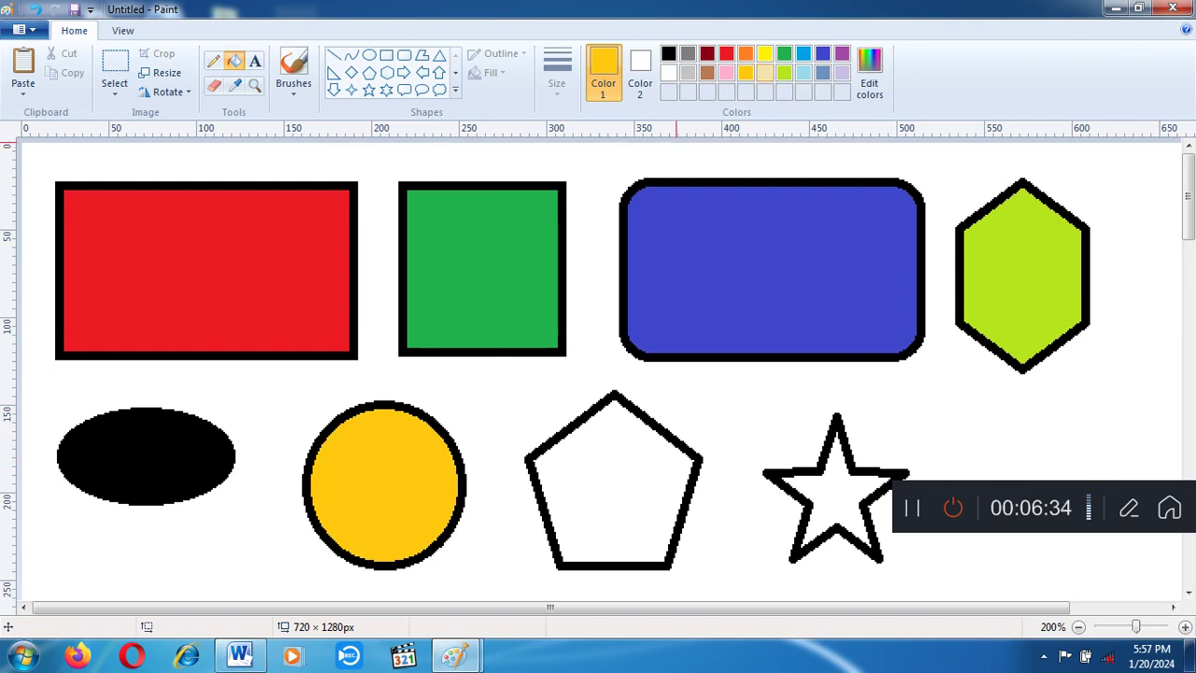
left_click(725, 53)
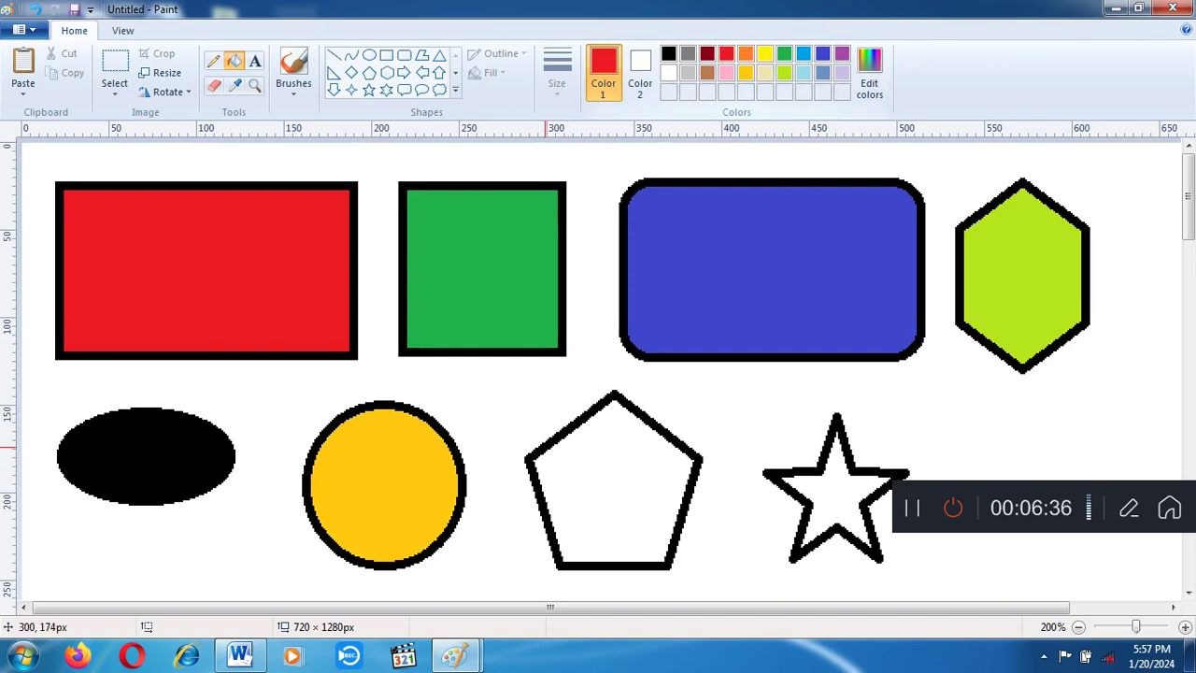
left_click(606, 525)
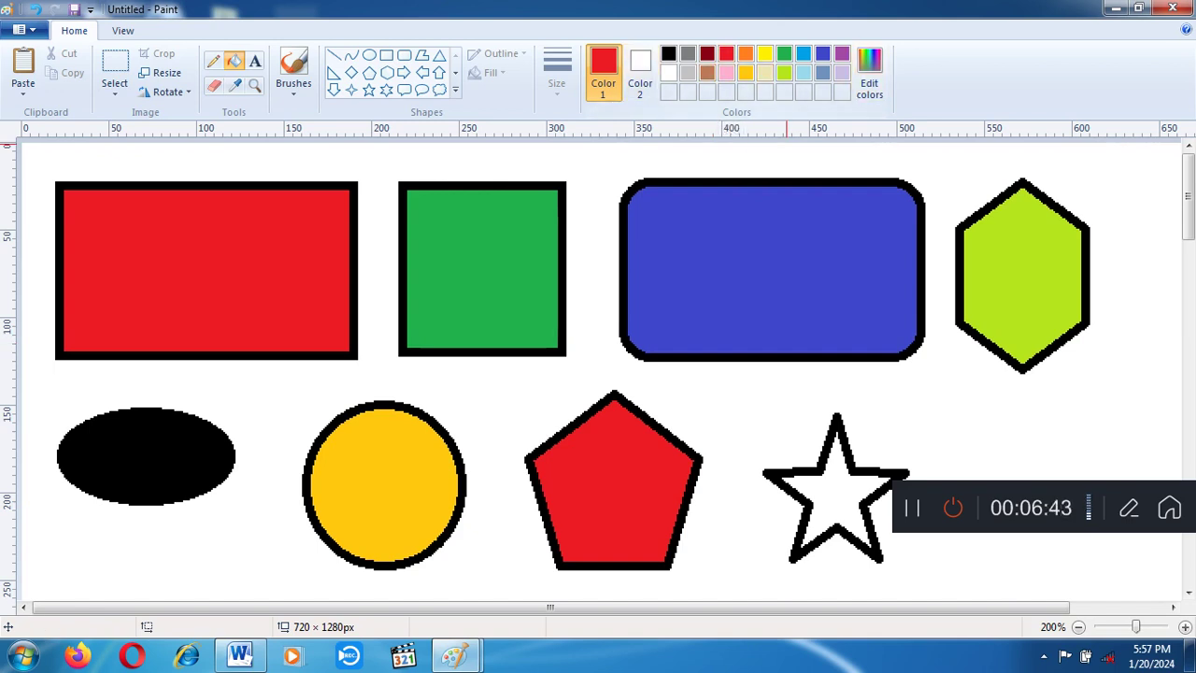
Step: Define a custom dark magenta colour with red 155, green 0 and blue 78, and fill the star with it
left_click(869, 70)
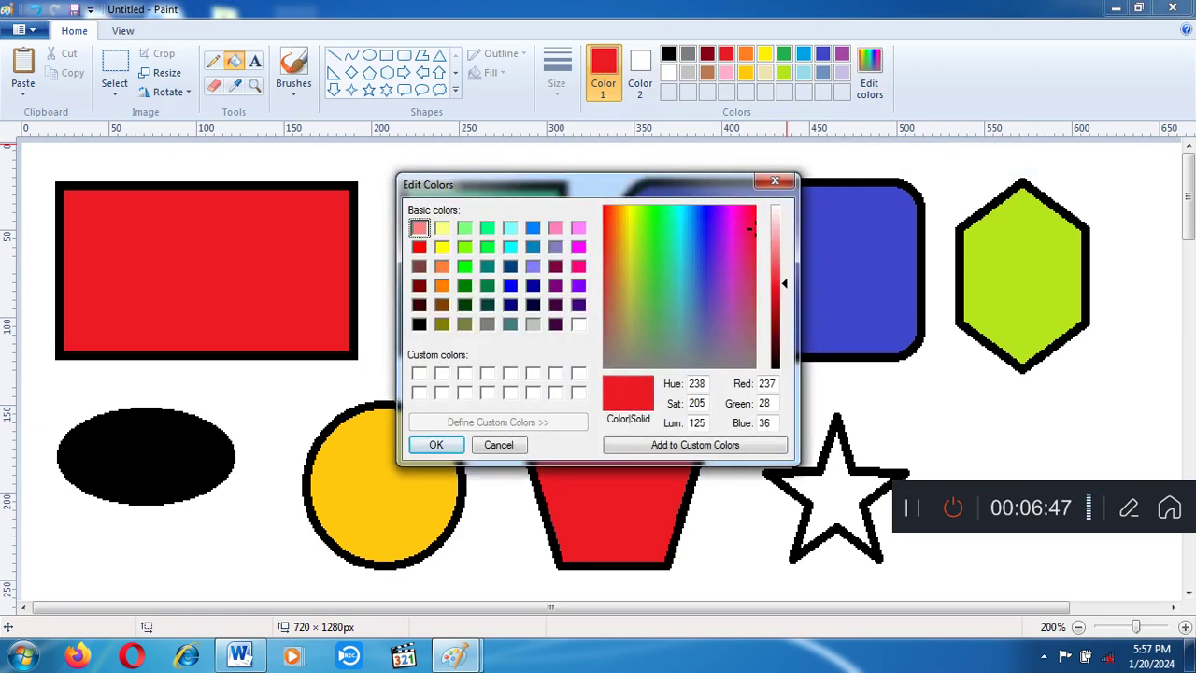
left_click(578, 266)
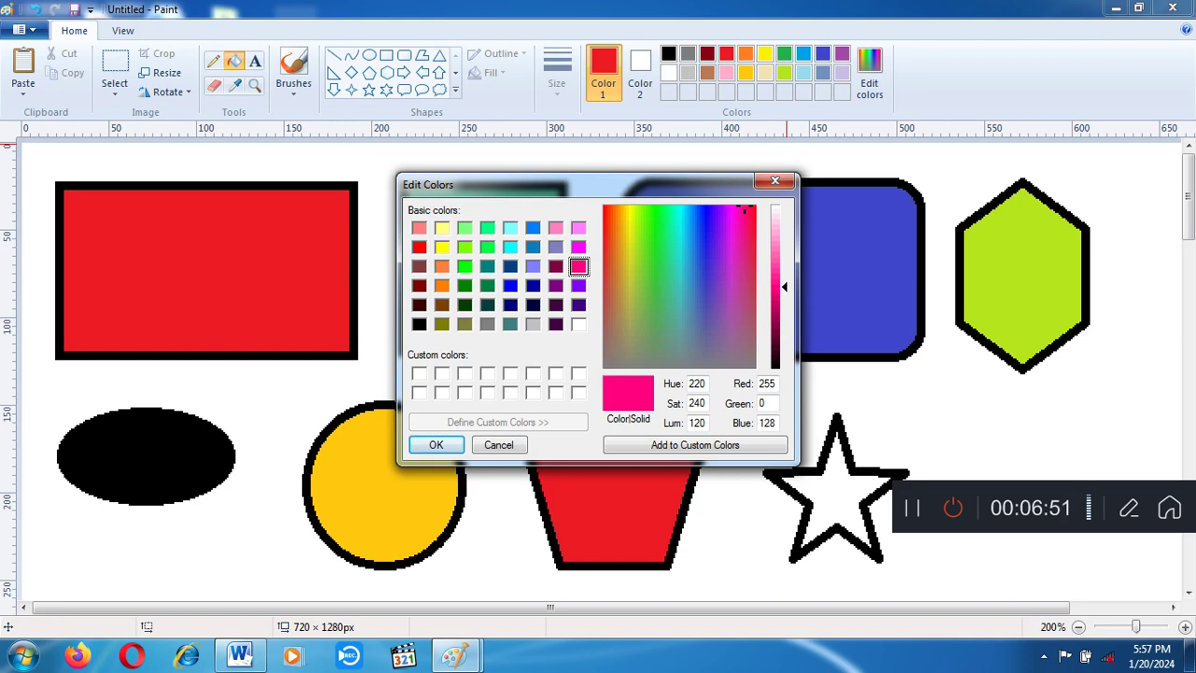
left_click_drag(775, 287, 776, 318)
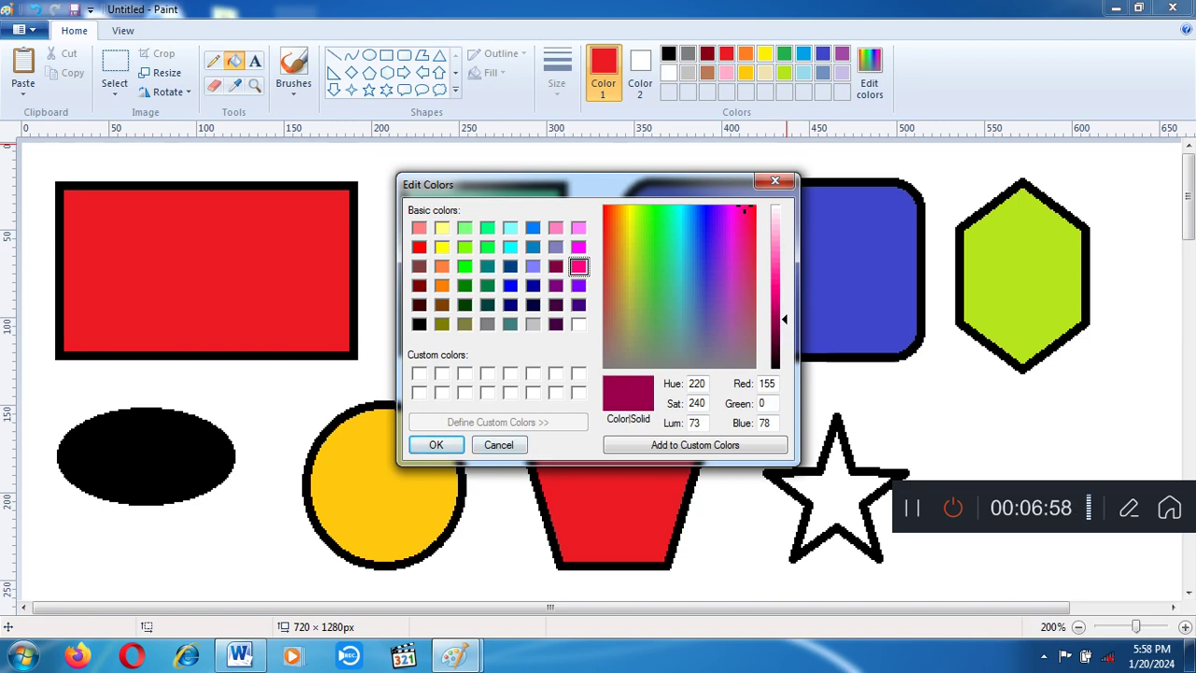
left_click(435, 445)
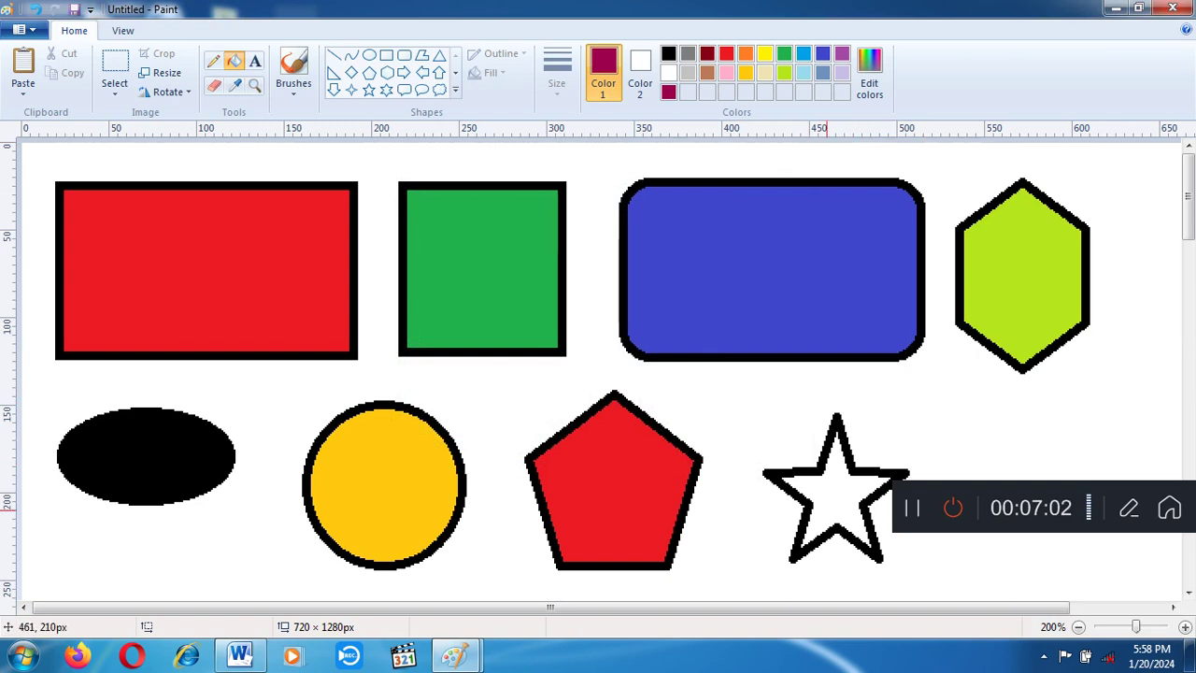
left_click(835, 517)
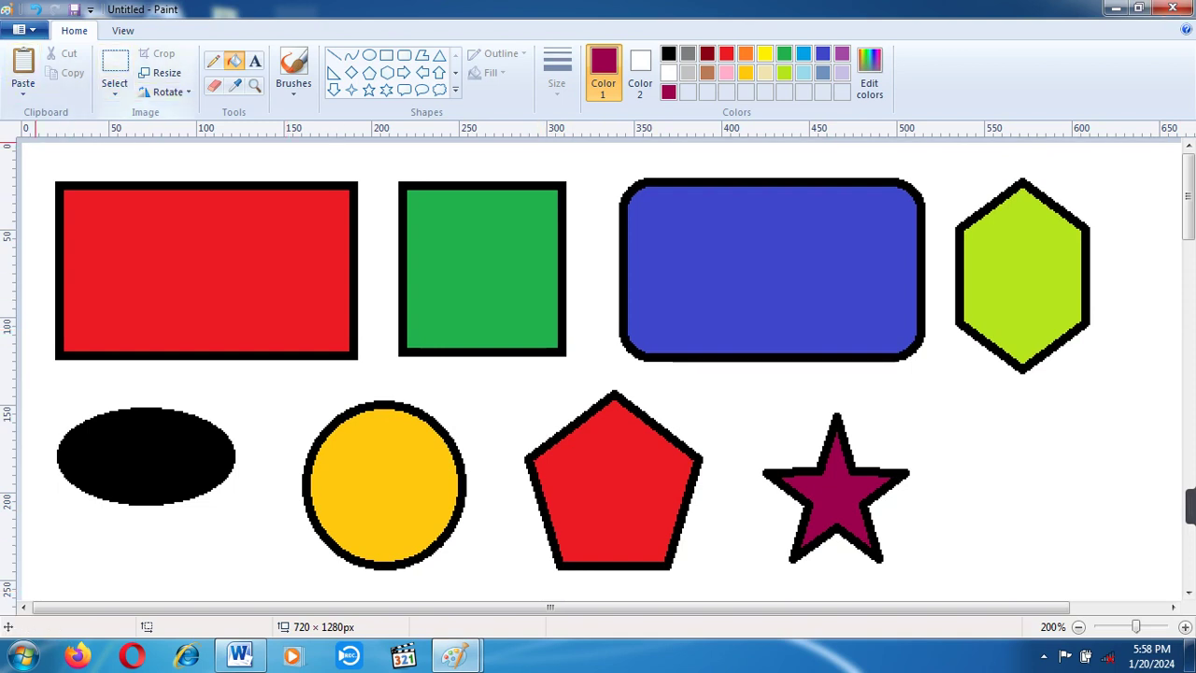
Step: Select the whole drawing and delete it to clear the canvas
left_click(114, 84)
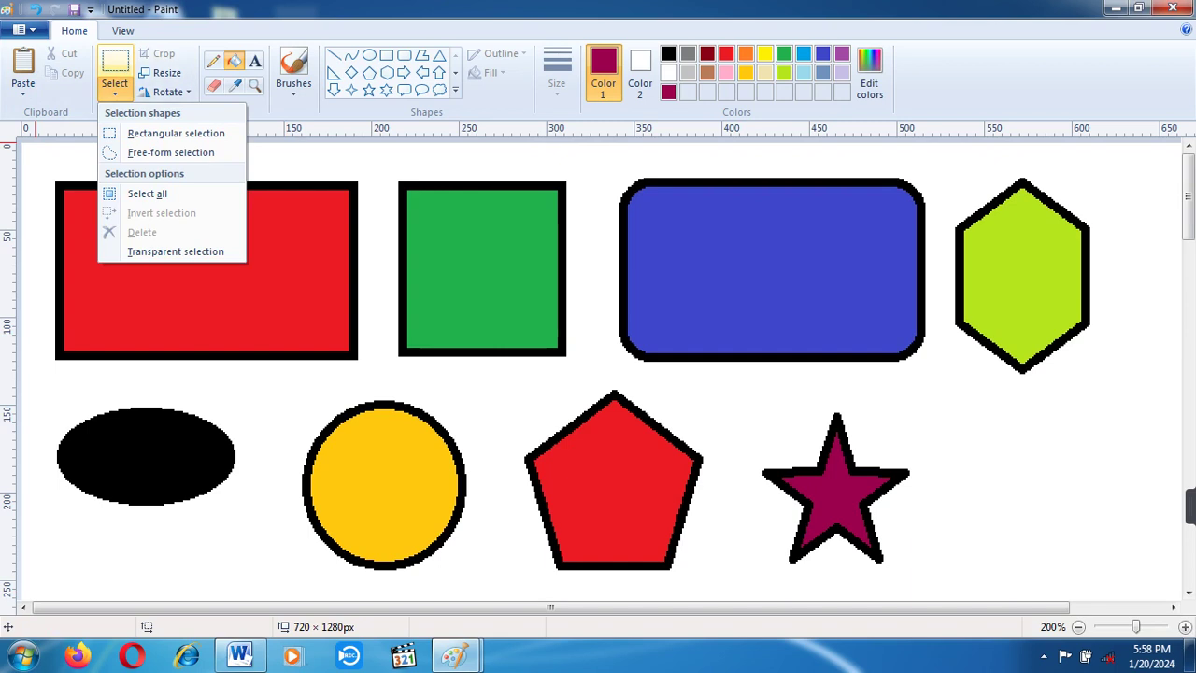
left_click(147, 194)
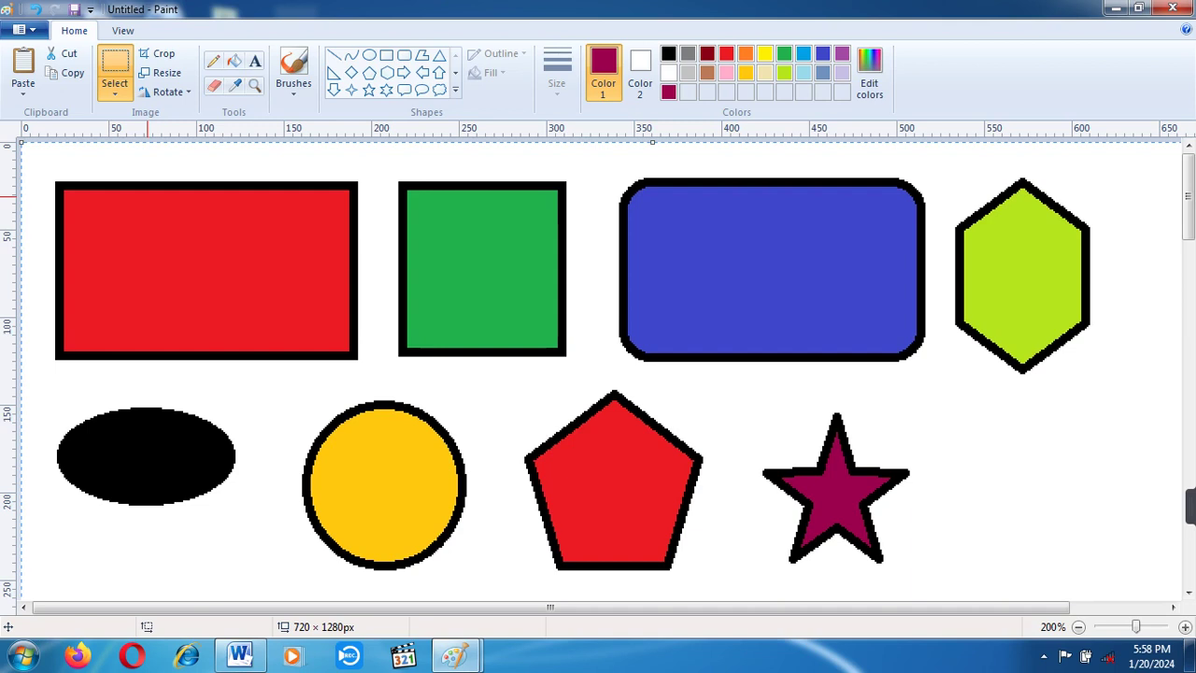
key("Delete")
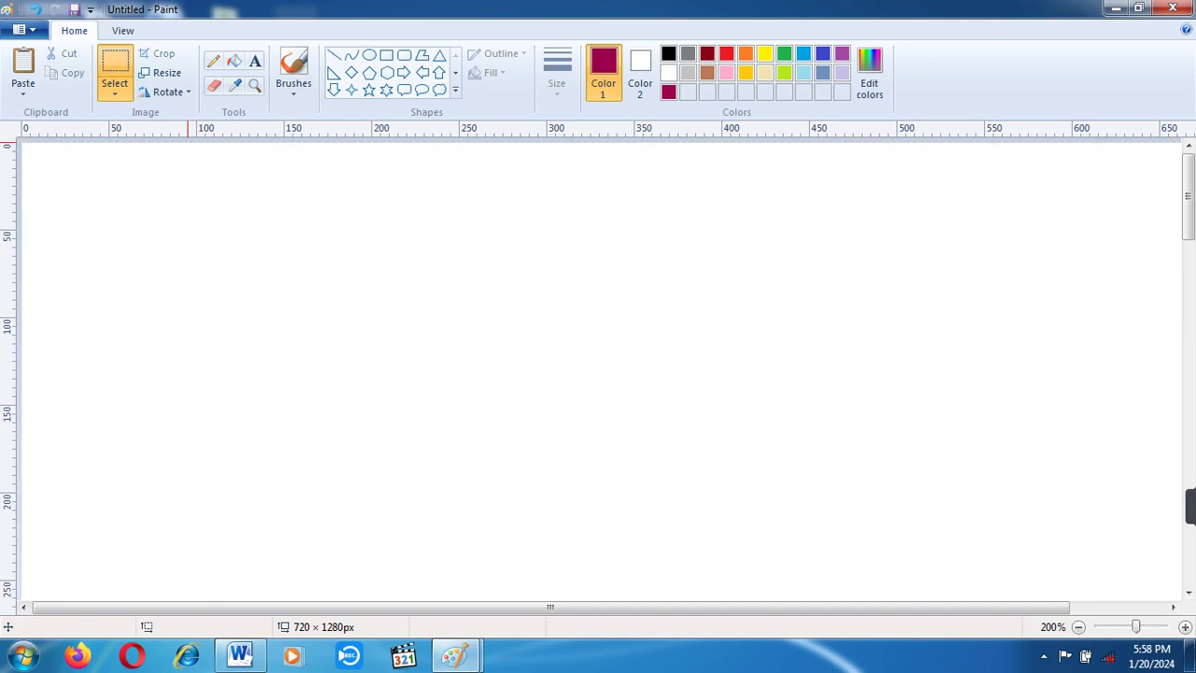
Step: Draw a rising straight line spanning about 162 × 63 px in dark magenta and set its thickness to the third size option
left_click(334, 55)
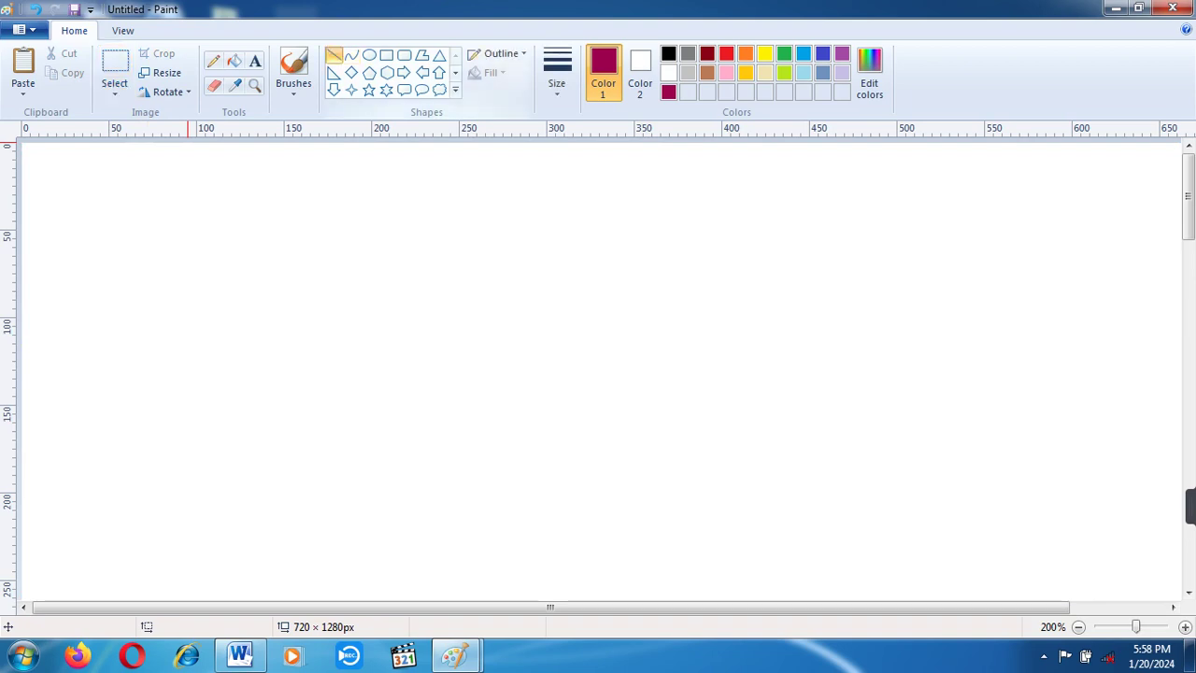
left_click_drag(121, 354, 406, 246)
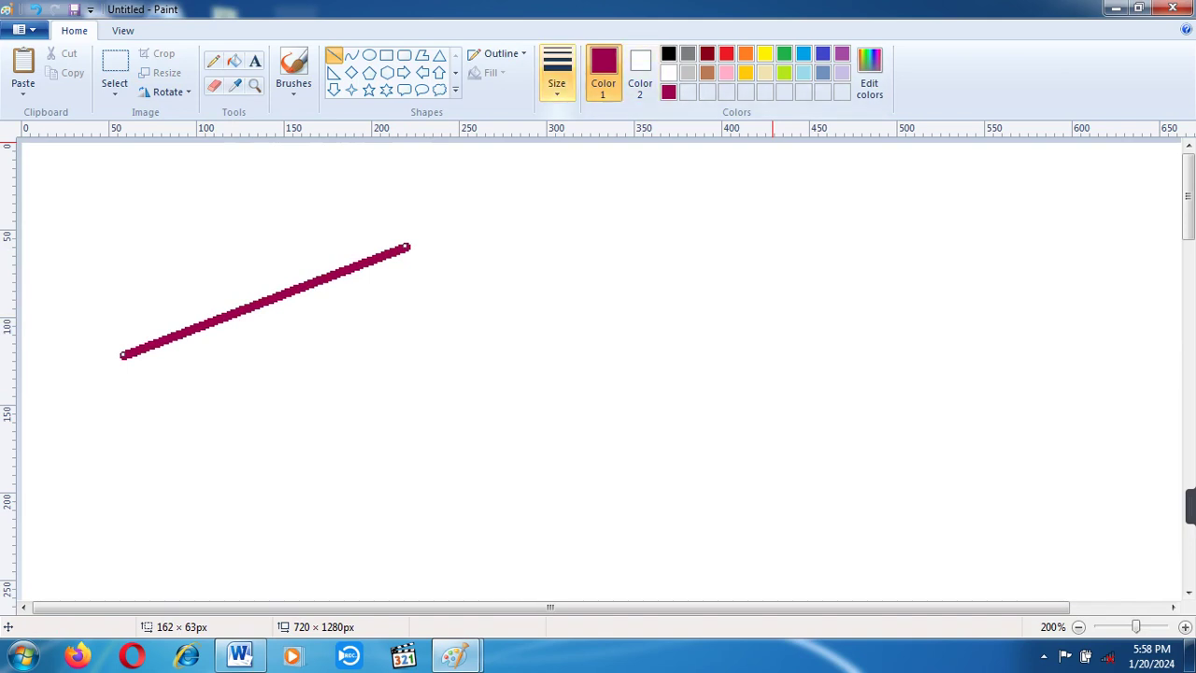
left_click(557, 75)
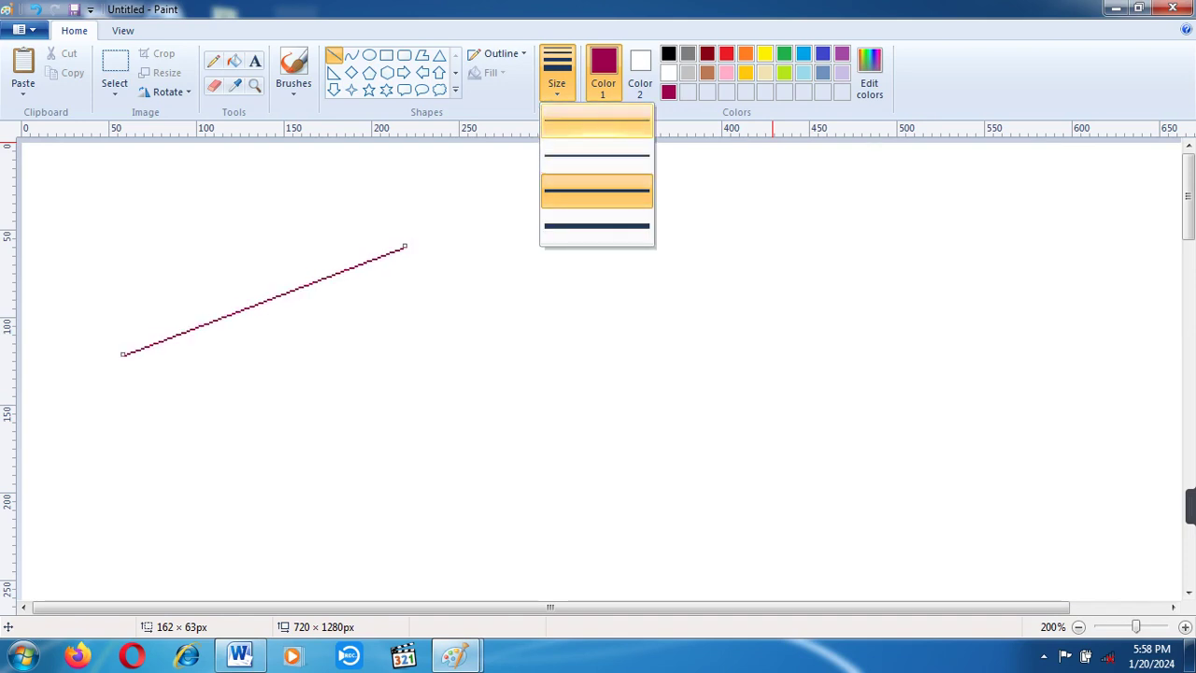
left_click(598, 190)
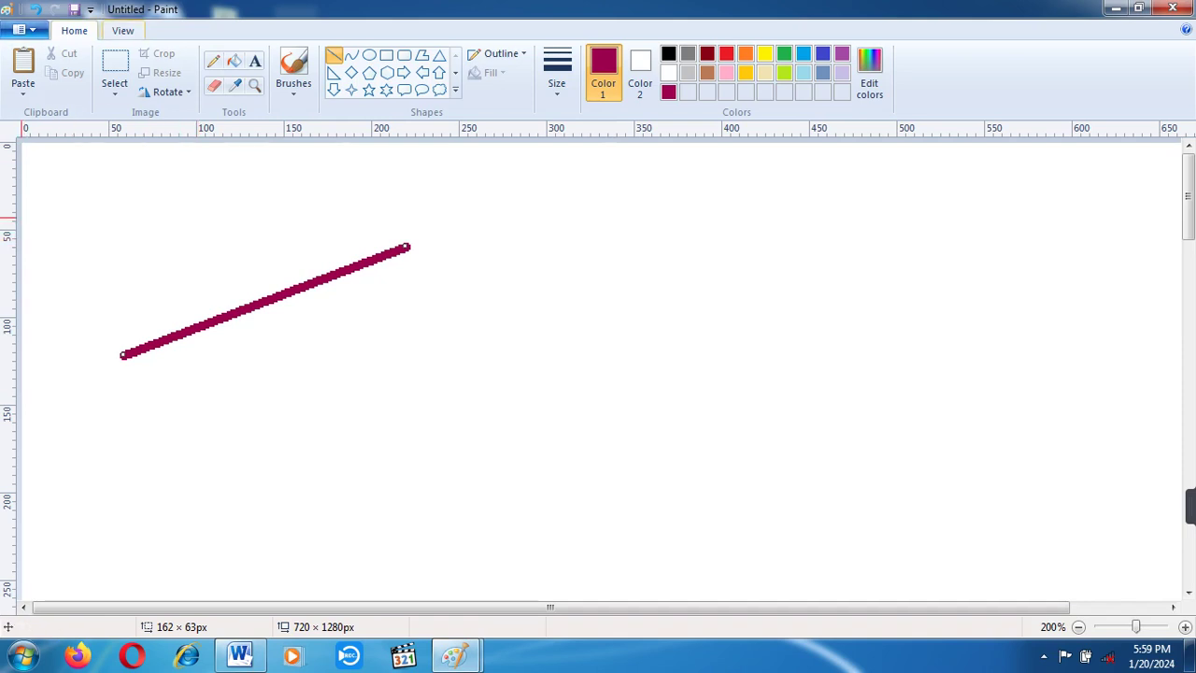
Step: Enclose the diagonal line in a rectangular selection about 264 × 148 px and delete it
left_click(114, 87)
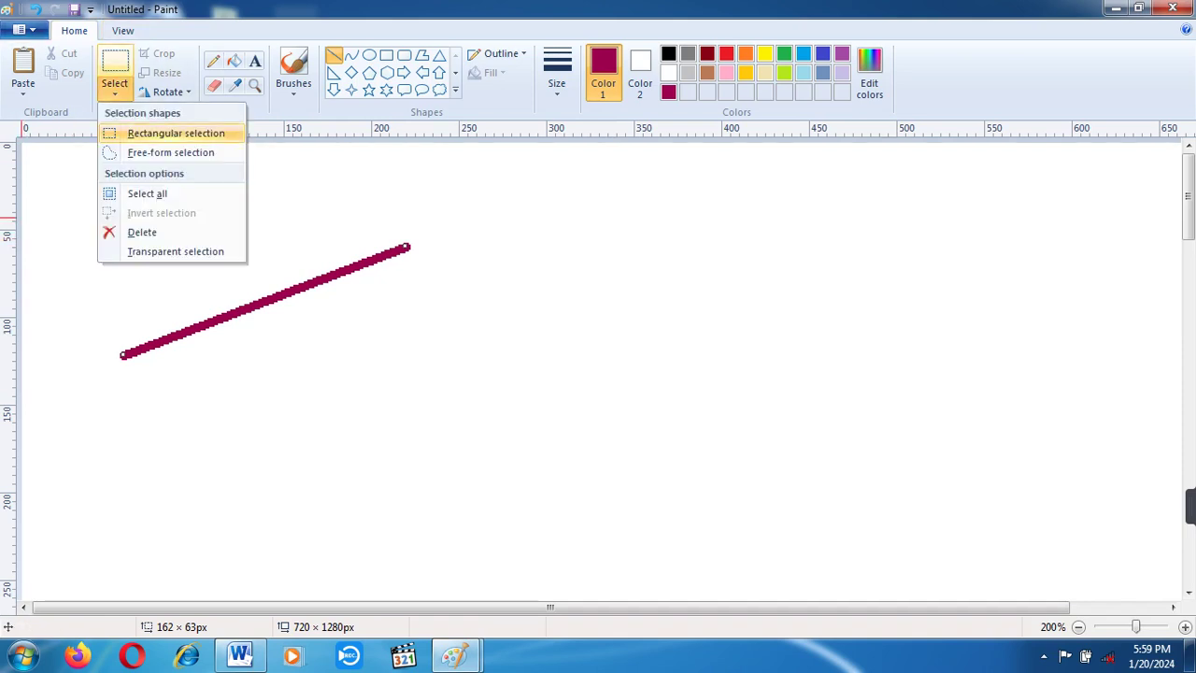
left_click(175, 132)
left_click_drag(79, 181, 539, 435)
key("Delete")
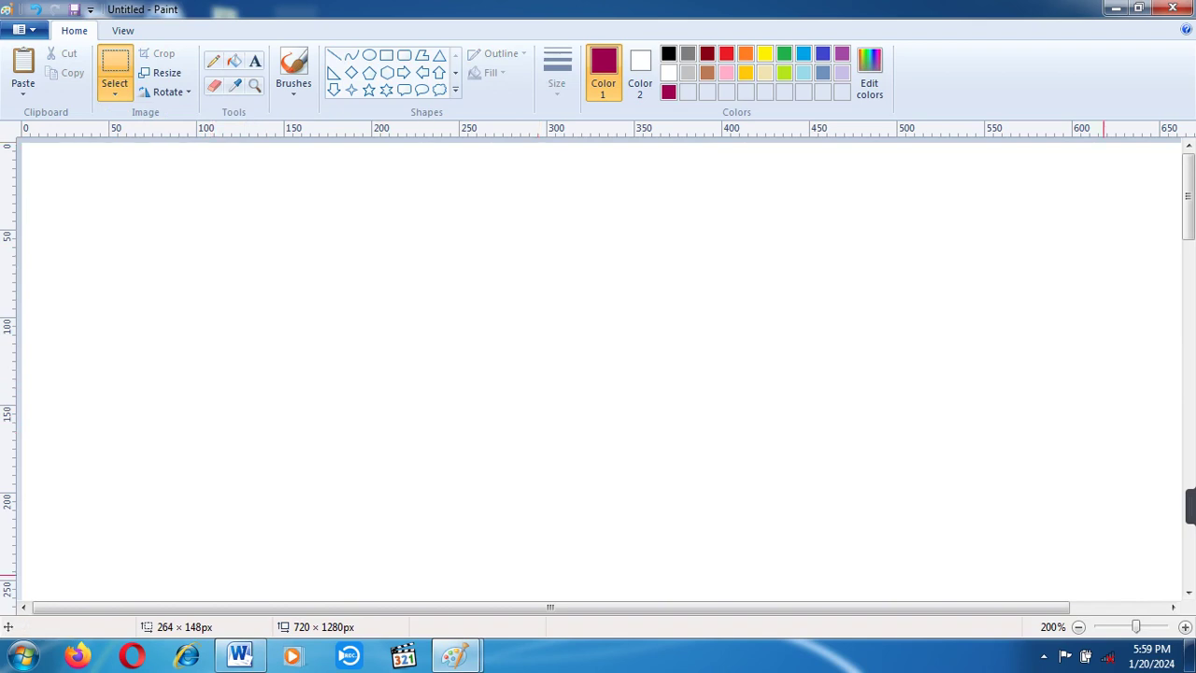
Step: Paint a wavy dark magenta stroke about 168 px wide near the canvas's upper left with the basic brush
mouse_move(1187, 505)
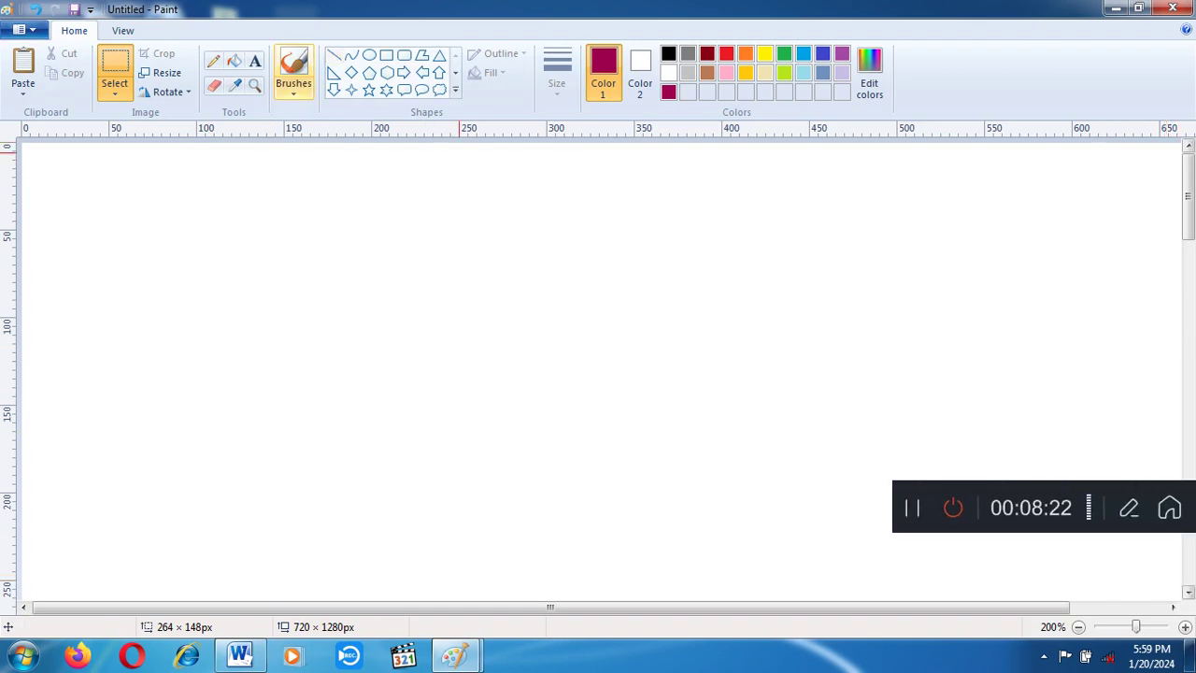
left_click(293, 89)
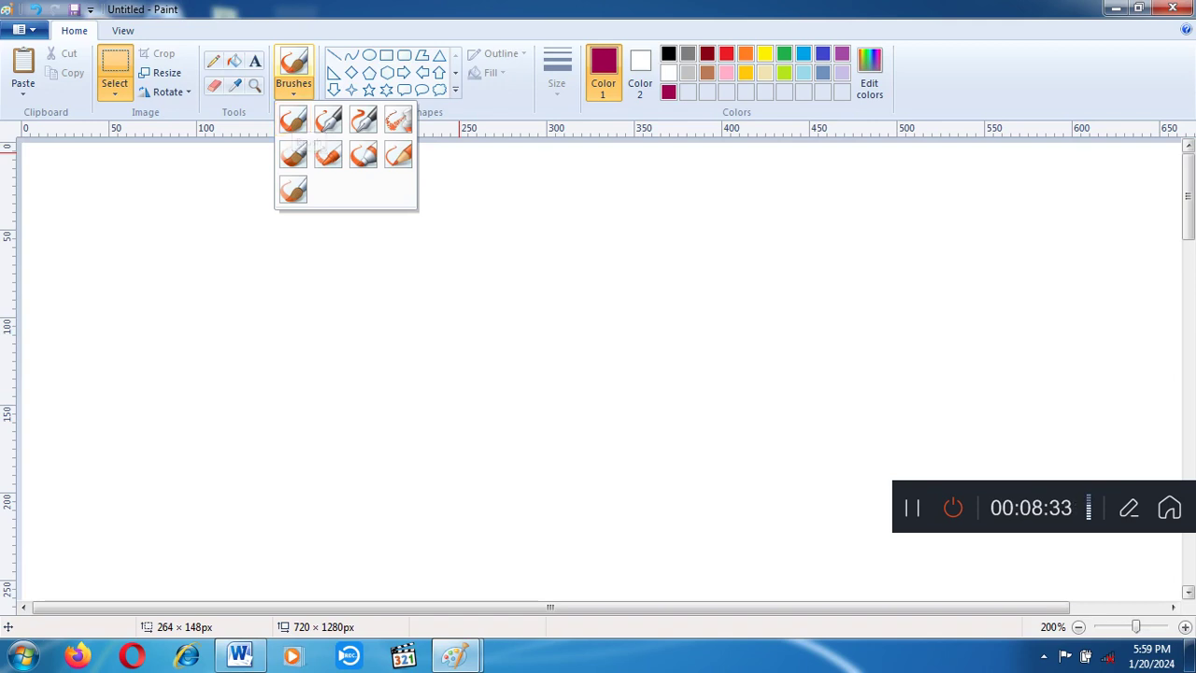
left_click(304, 287)
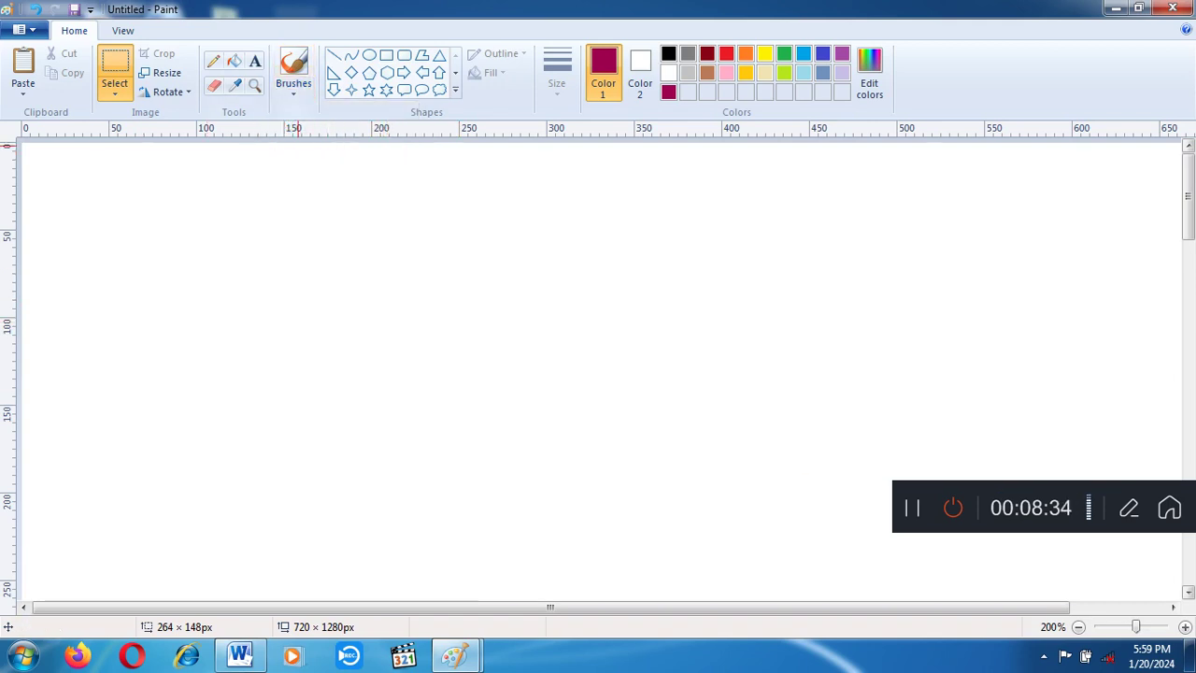
left_click(293, 82)
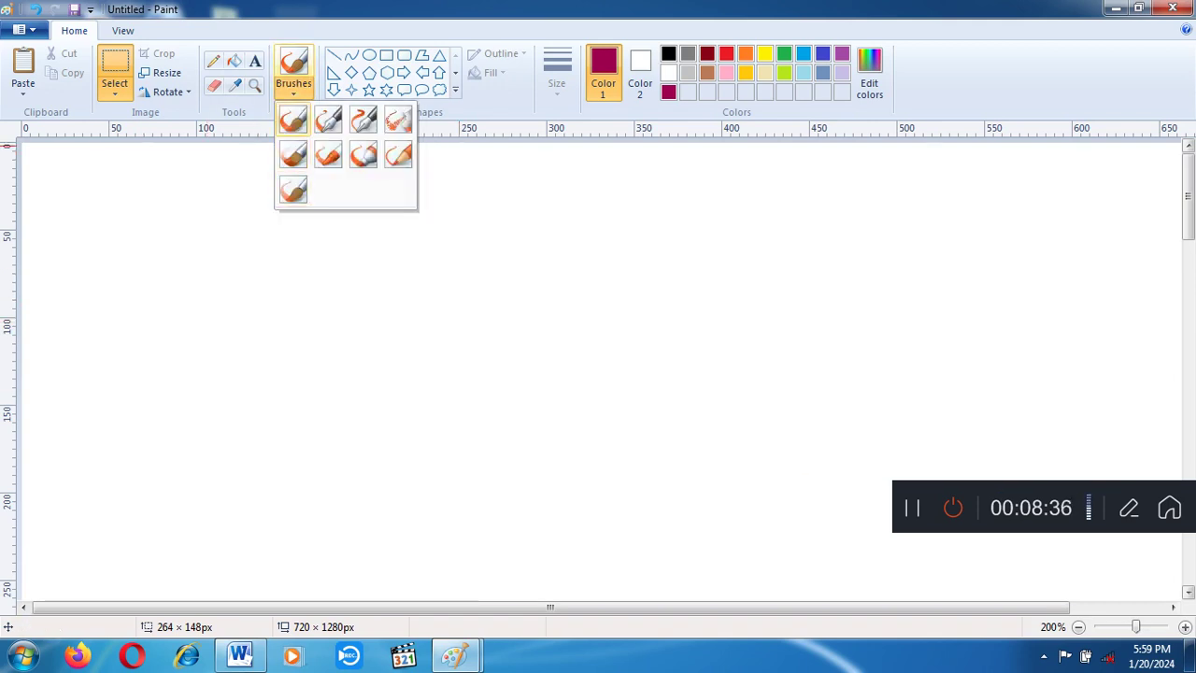
left_click(293, 118)
mouse_move(90, 228)
left_mouse_down()
mouse_move(104, 262)
mouse_move(191, 270)
mouse_move(291, 234)
mouse_move(387, 258)
left_mouse_up()
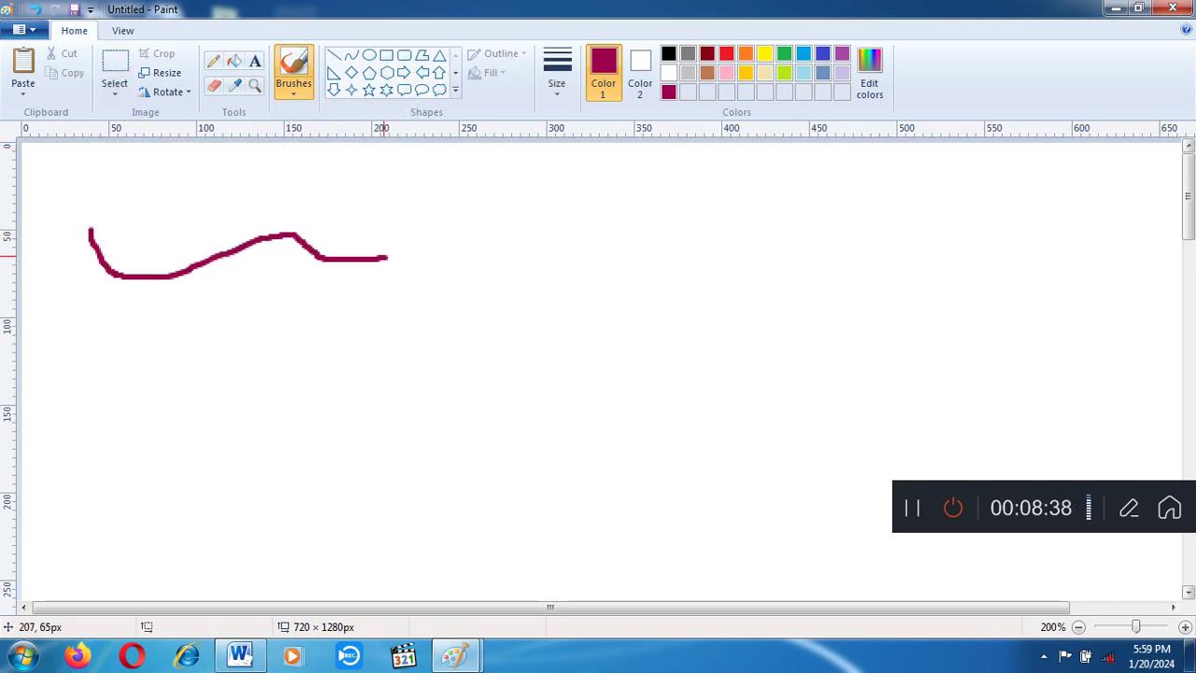
Step: Paint a short wavy stroke with Calligraphy brush 1 beneath the first one, and a hooked wavy stroke with Calligraphy brush 2
left_click(294, 82)
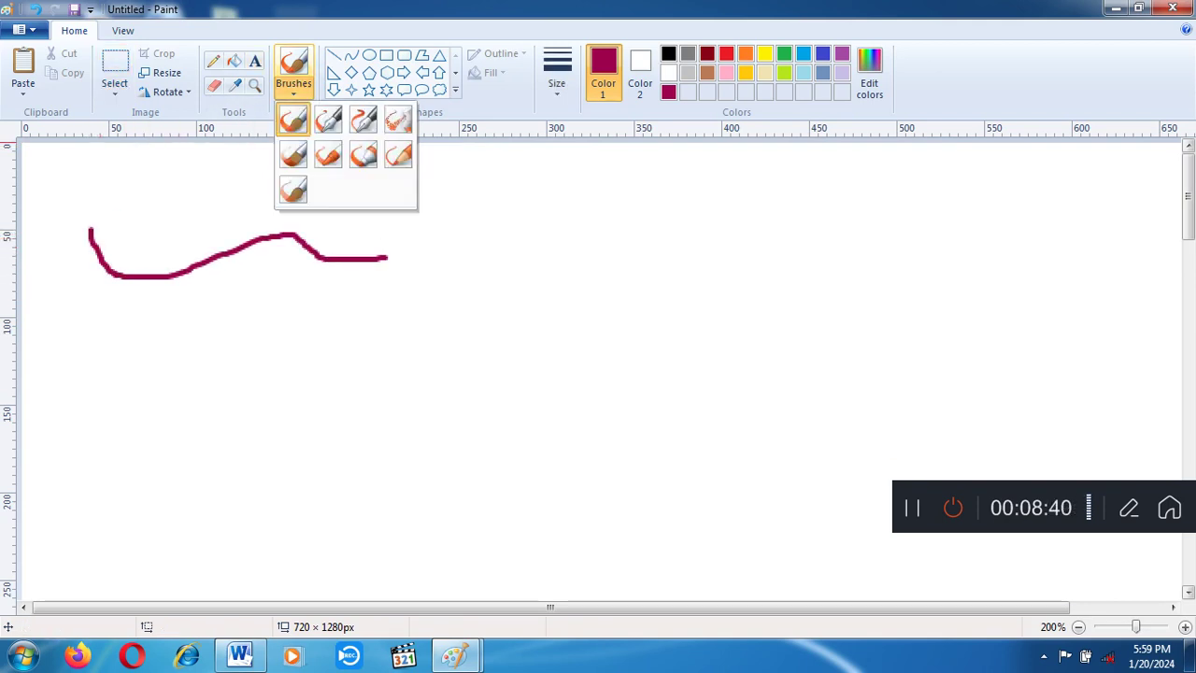
left_click(328, 118)
mouse_move(118, 310)
left_mouse_down()
mouse_move(224, 308)
mouse_move(329, 328)
left_mouse_up()
left_click(294, 74)
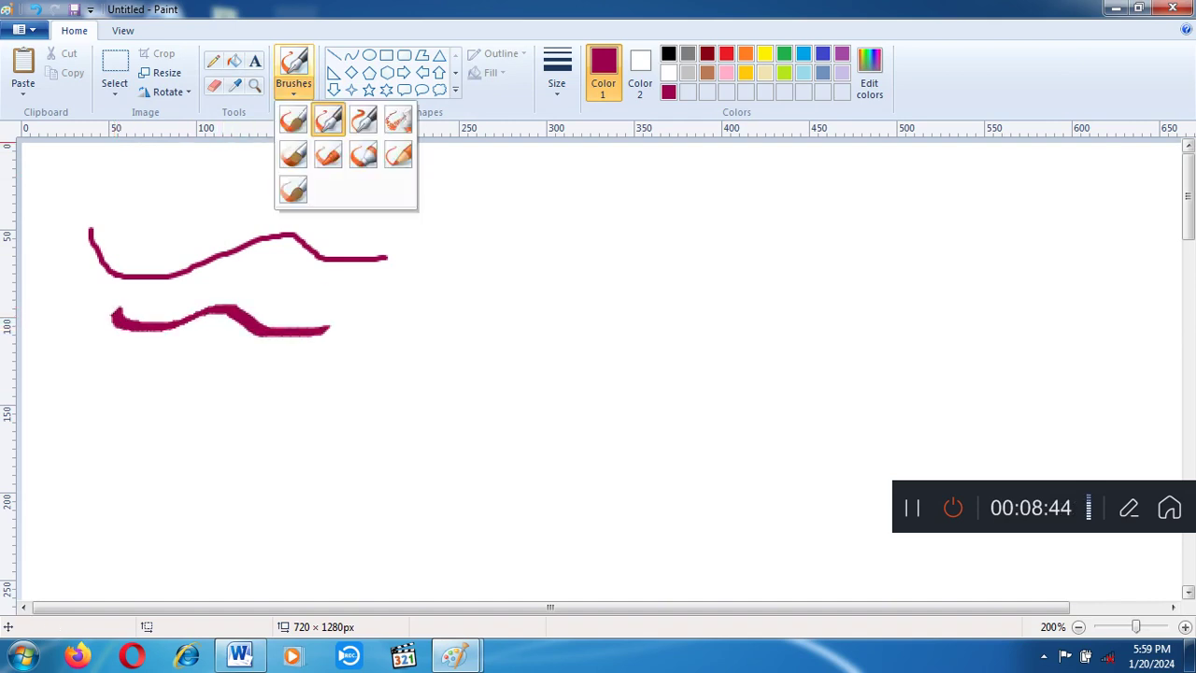
left_click(363, 119)
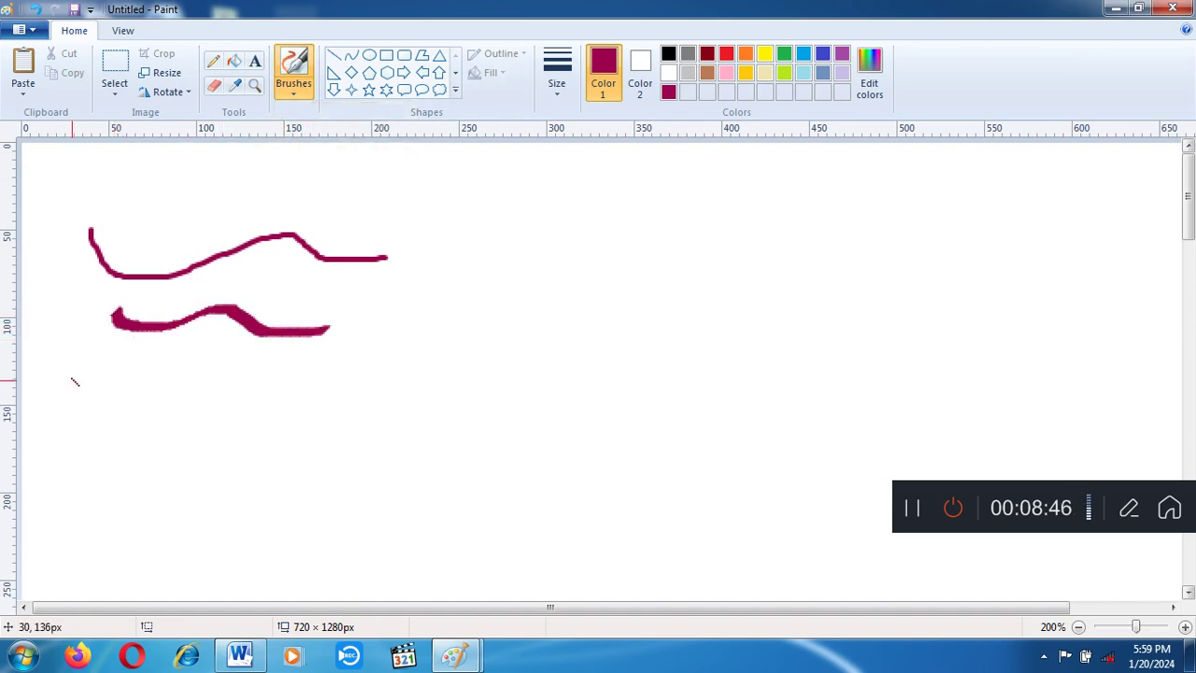
mouse_move(64, 290)
left_mouse_down()
mouse_move(81, 378)
mouse_move(265, 404)
left_mouse_up()
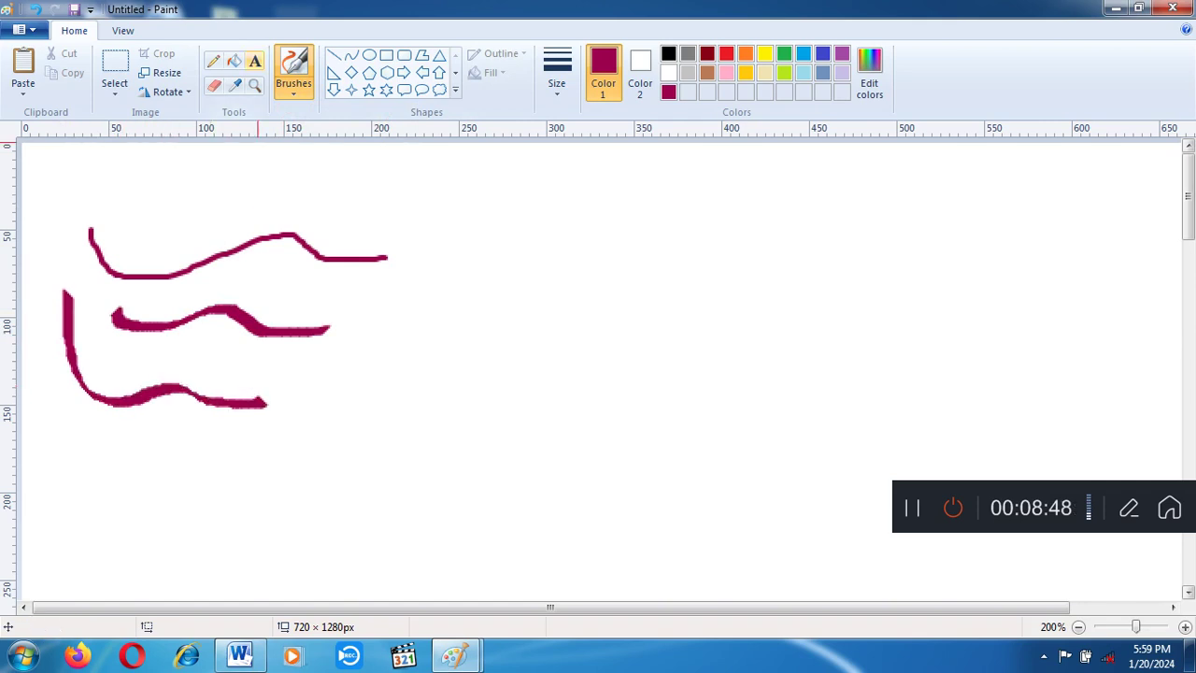
Step: Spray four separate dark magenta spots with the Airbrush above and beyond the right end of the first stroke
left_click(293, 75)
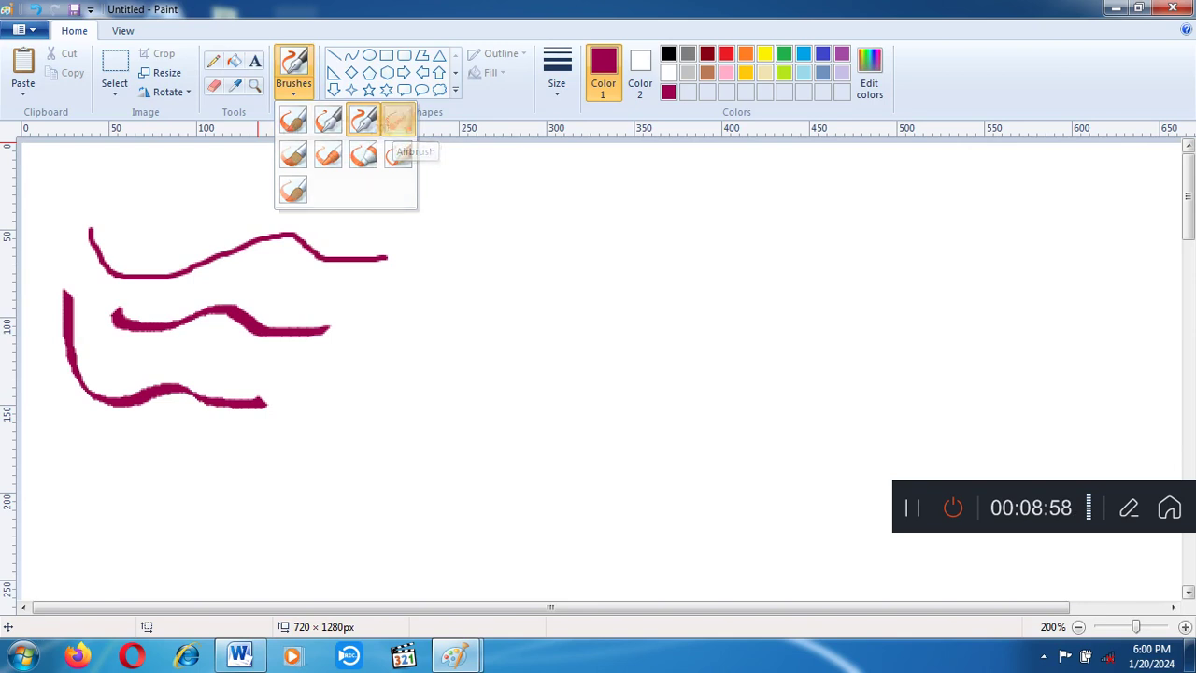
left_click(397, 119)
left_click(467, 203)
left_click(539, 216)
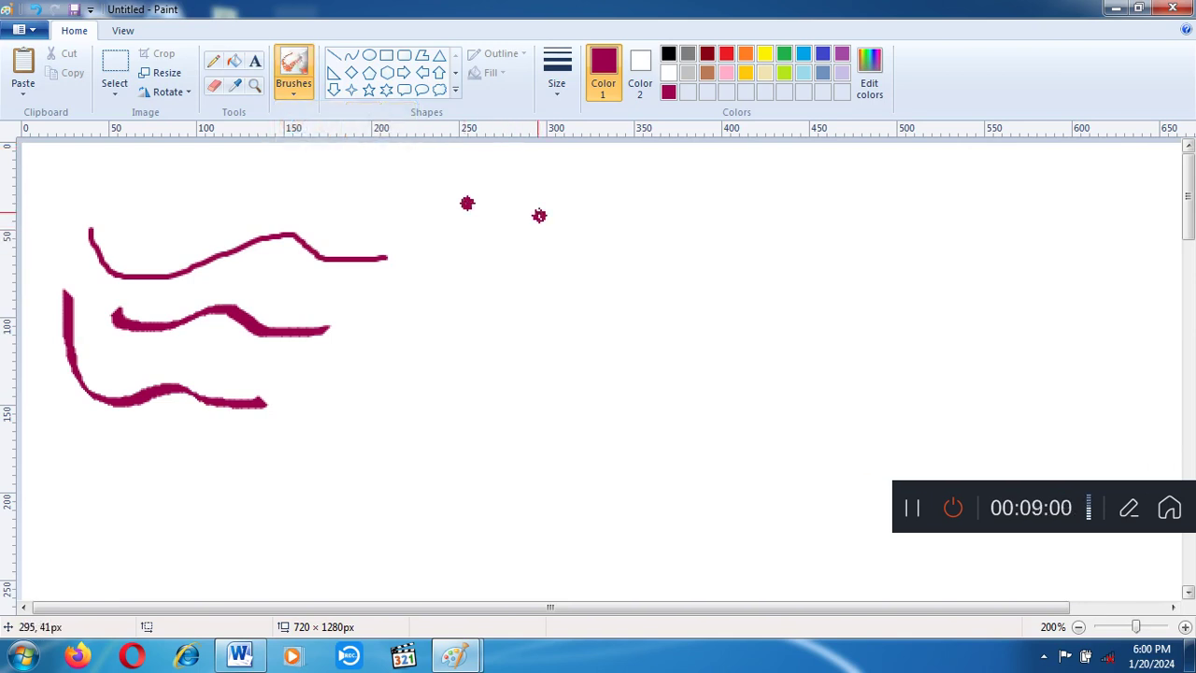
left_click(595, 213)
left_click(520, 176)
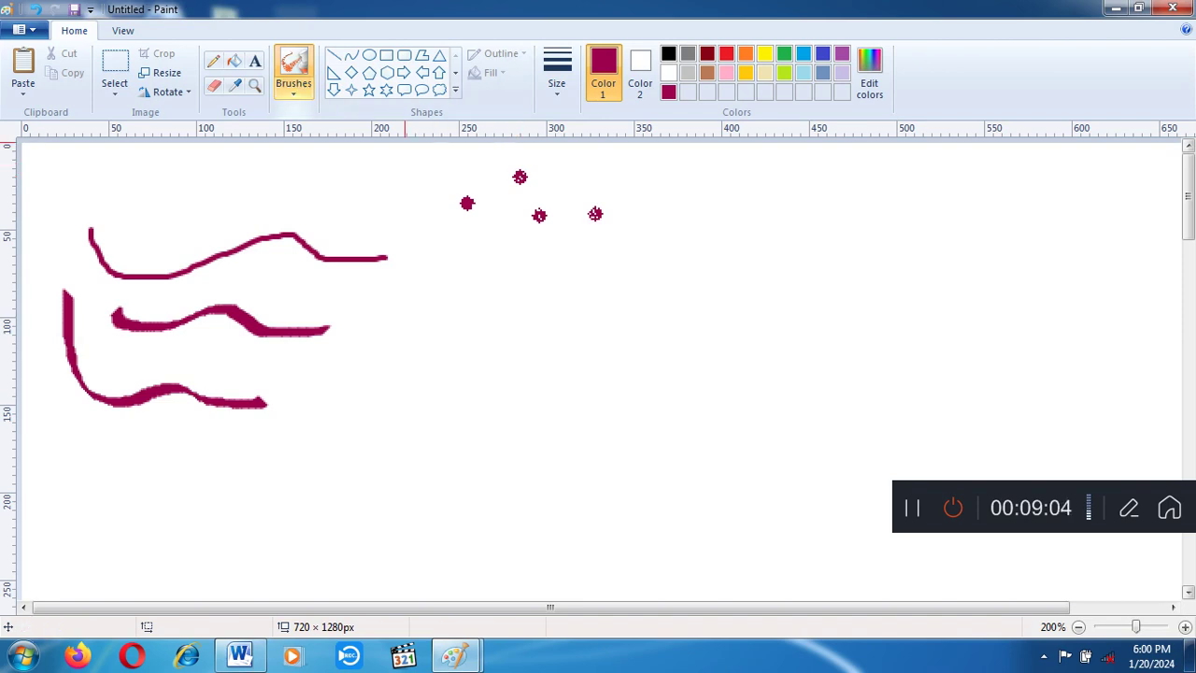
Step: Paint a long, nearly horizontal Oil brush stroke across the calligraphy strokes and a wavy Crayon stroke below it
left_click(294, 86)
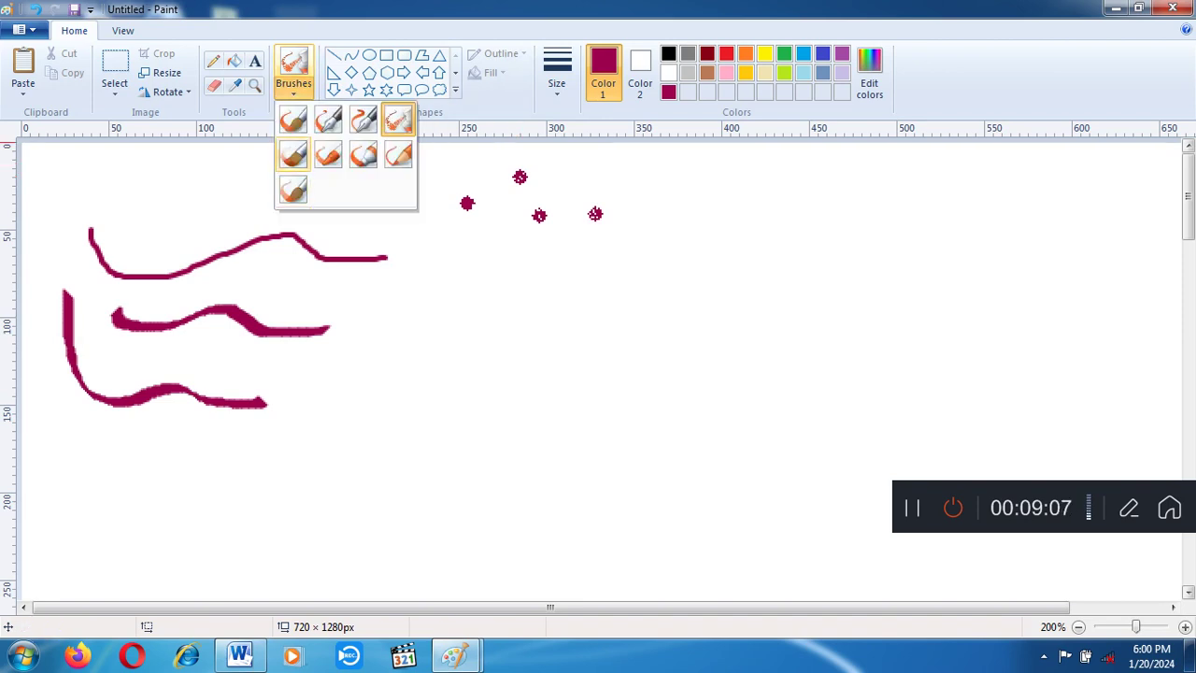
left_click(289, 190)
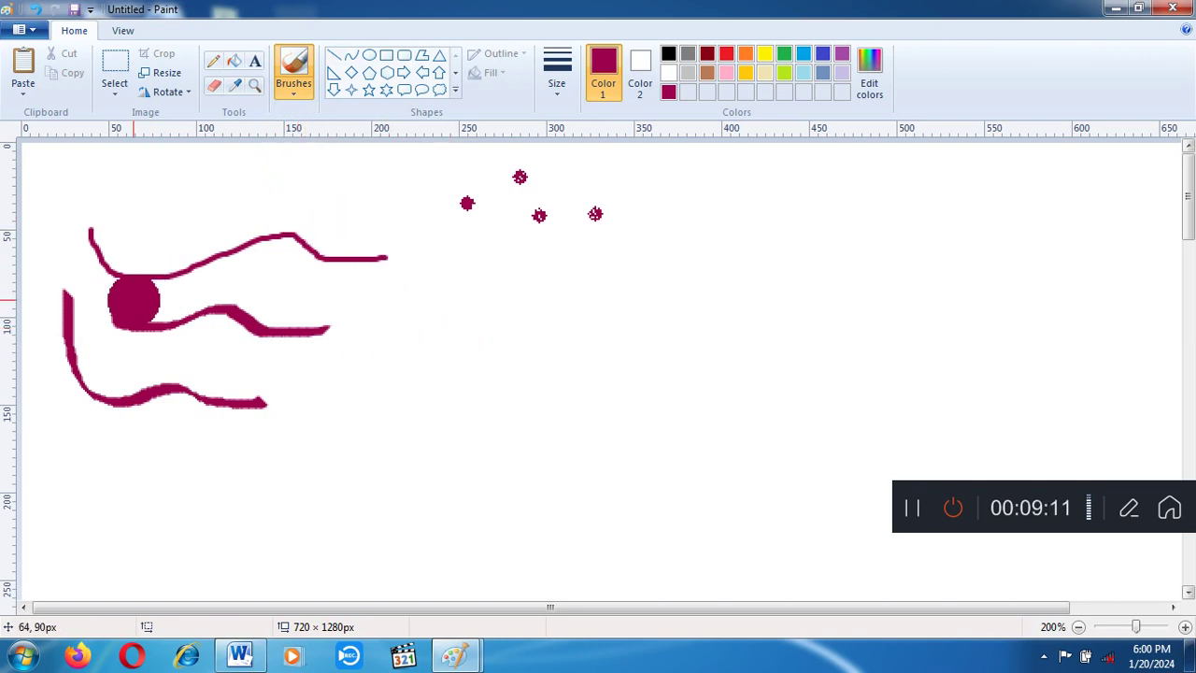
mouse_move(128, 299)
left_mouse_down()
mouse_move(396, 272)
mouse_move(614, 277)
mouse_move(753, 262)
left_mouse_up()
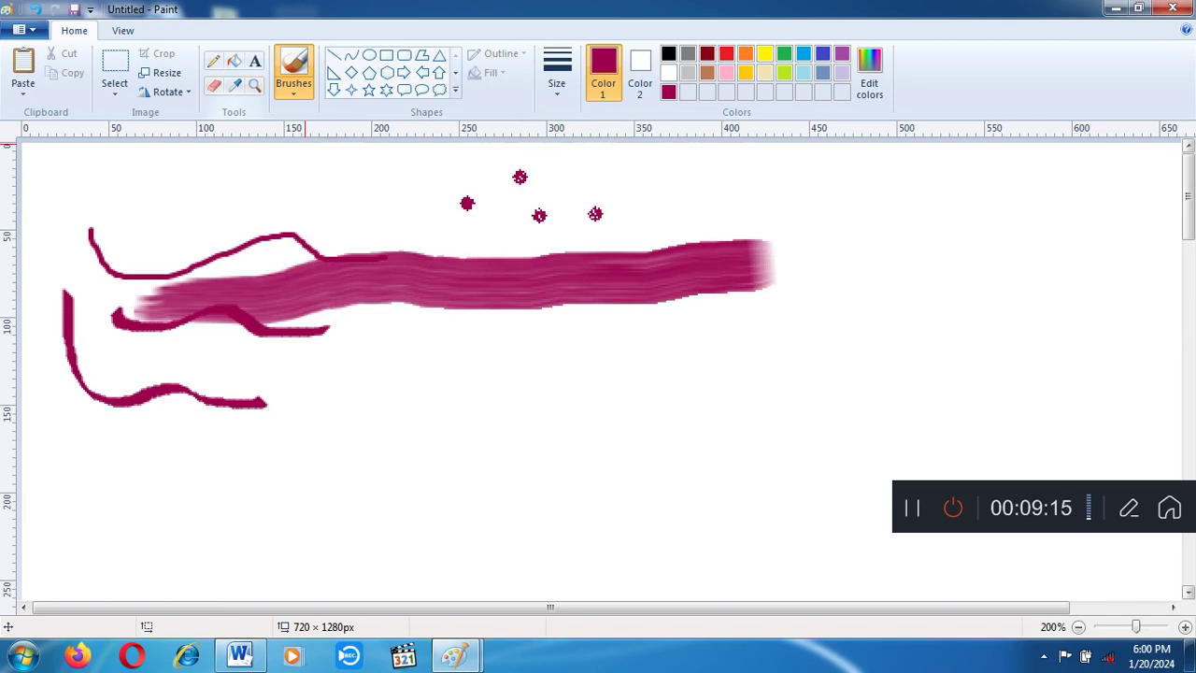
left_click(293, 85)
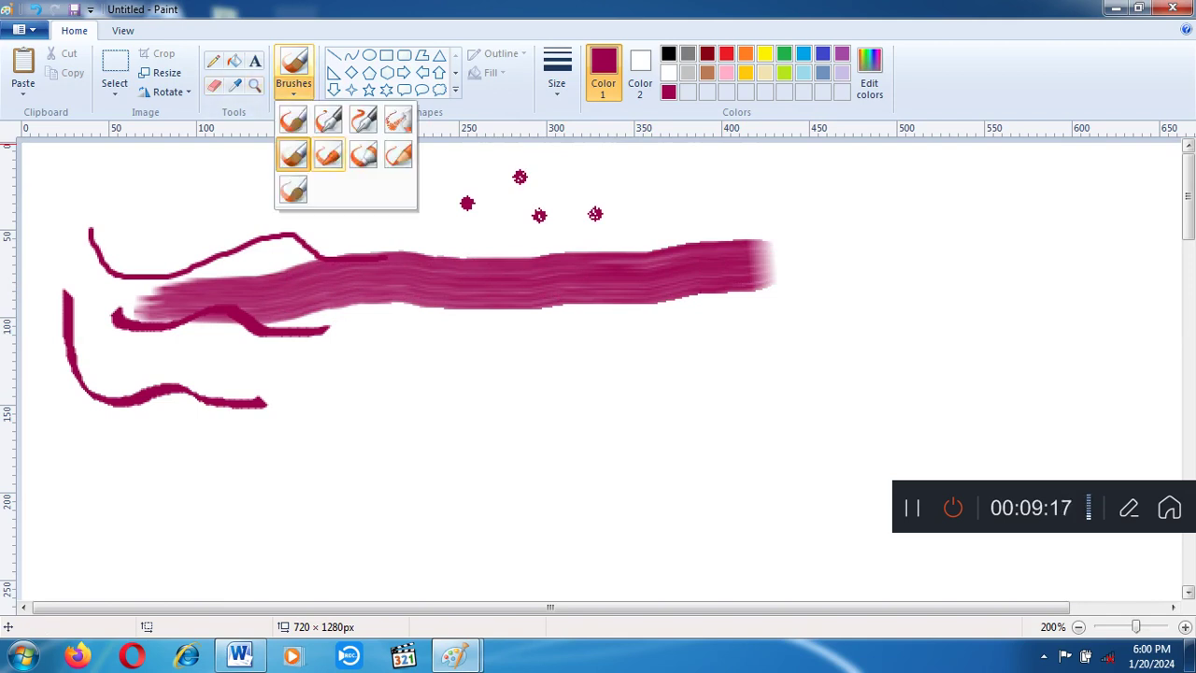
left_click(327, 157)
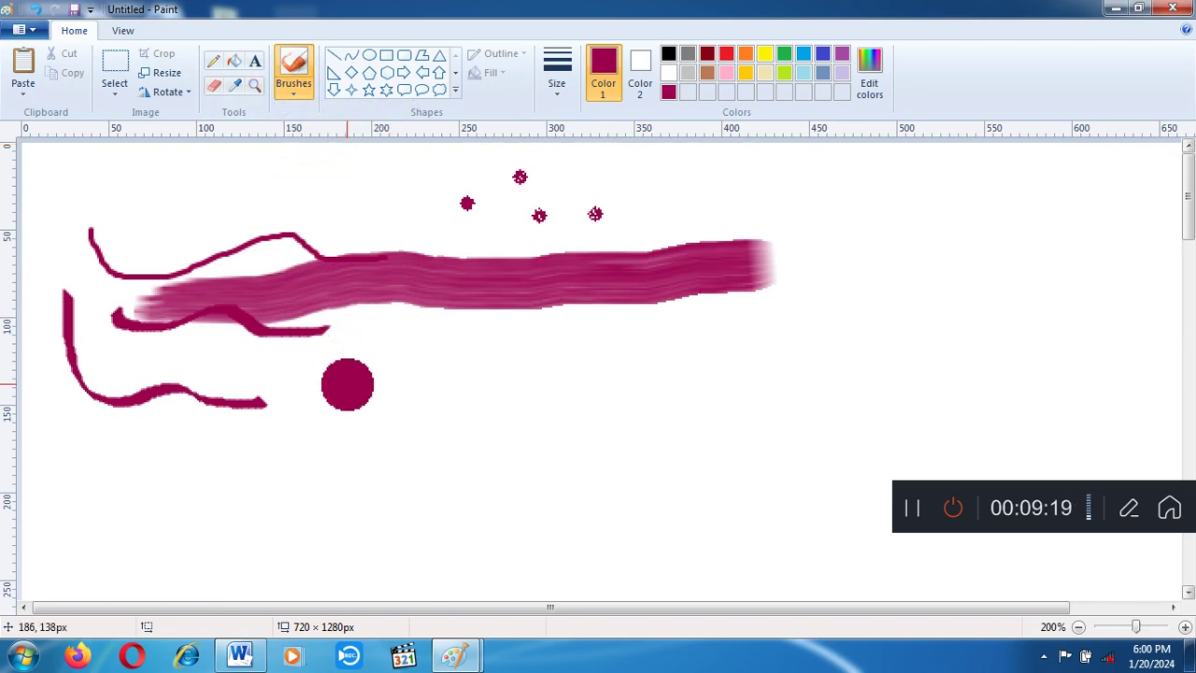
mouse_move(278, 419)
left_mouse_down()
mouse_move(298, 451)
mouse_move(408, 378)
mouse_move(490, 411)
mouse_move(569, 377)
mouse_move(782, 379)
left_mouse_up()
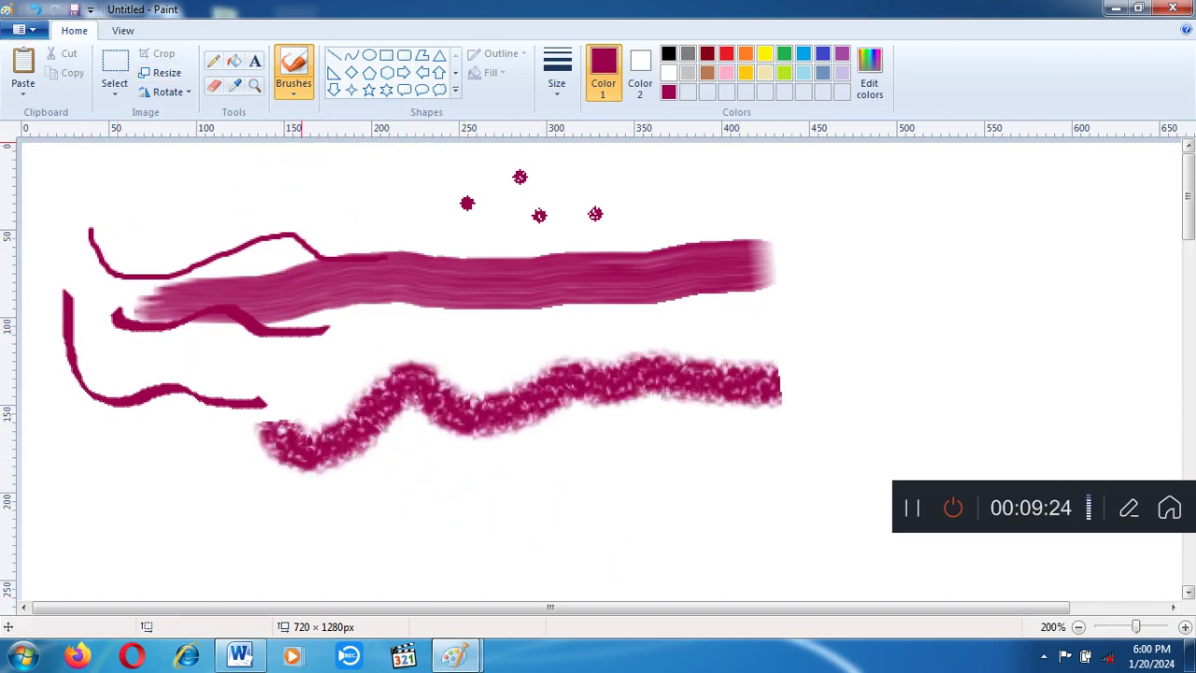
Step: Paint a wide Marker stroke from the canvas's lower left, between the oil and crayon strokes, looping back at its right end
left_click(293, 86)
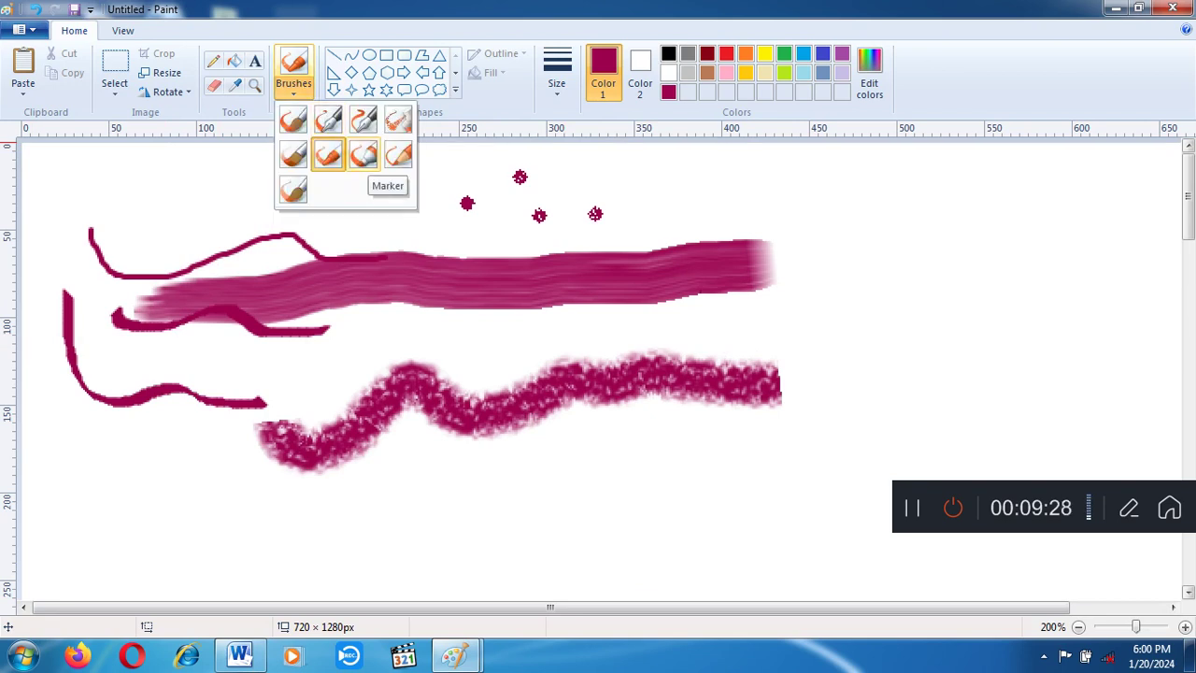
left_click(362, 154)
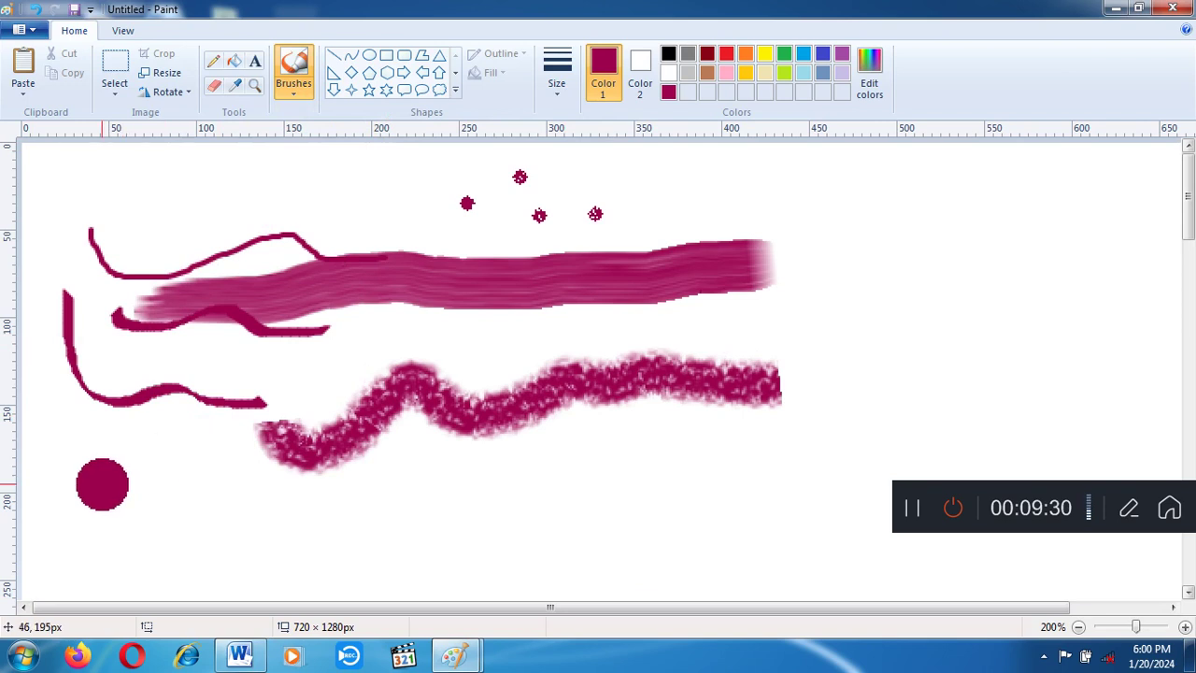
mouse_move(102, 484)
left_mouse_down()
mouse_move(156, 459)
mouse_move(172, 410)
mouse_move(244, 359)
mouse_move(831, 354)
mouse_move(1070, 319)
mouse_move(1030, 280)
mouse_move(815, 273)
left_mouse_up()
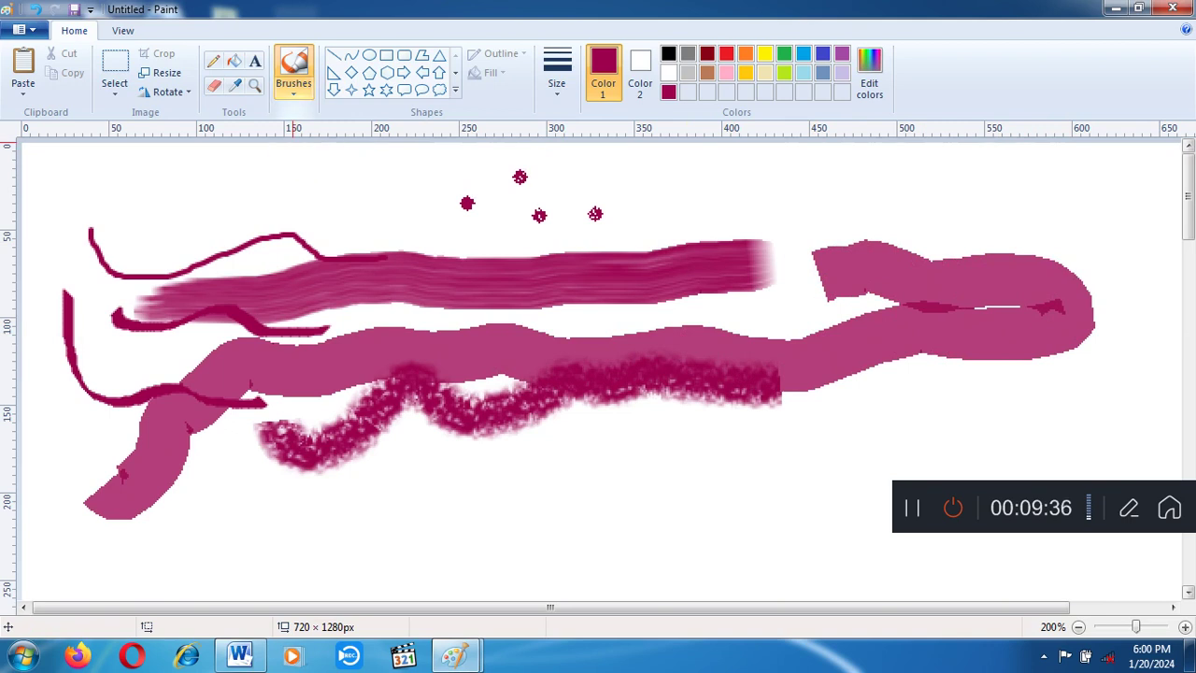
Step: Draw the capital letters A and N freehand with the Natural pencil below the crayon stroke
left_click(293, 82)
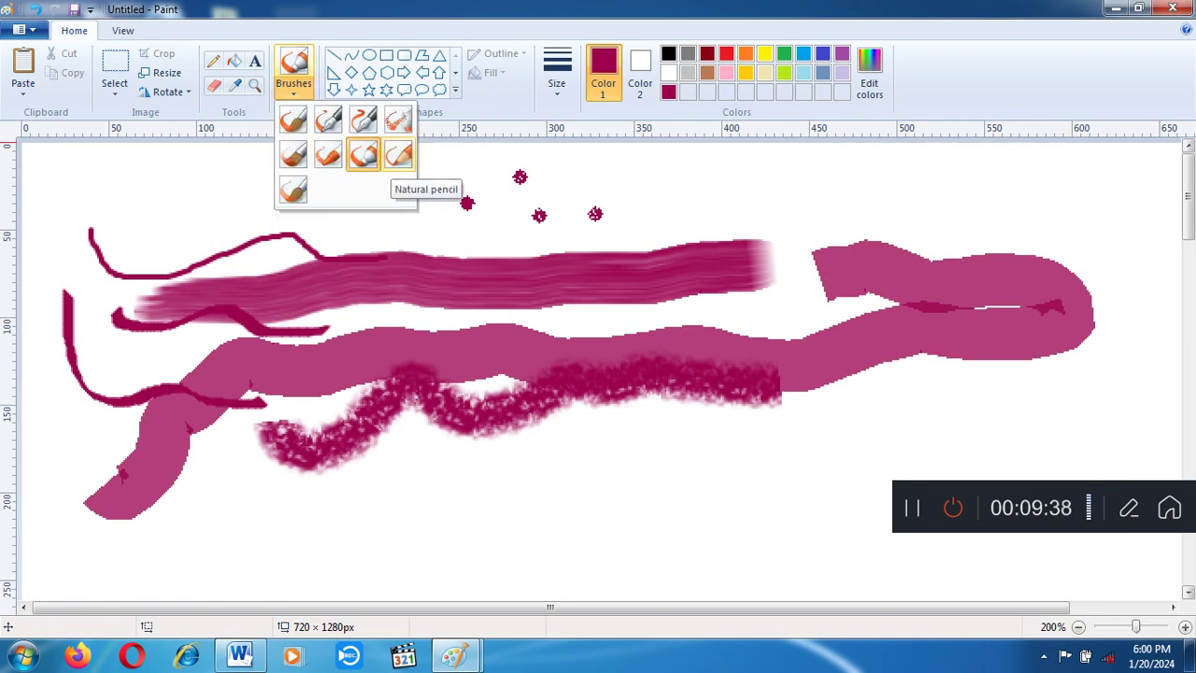
left_click(398, 155)
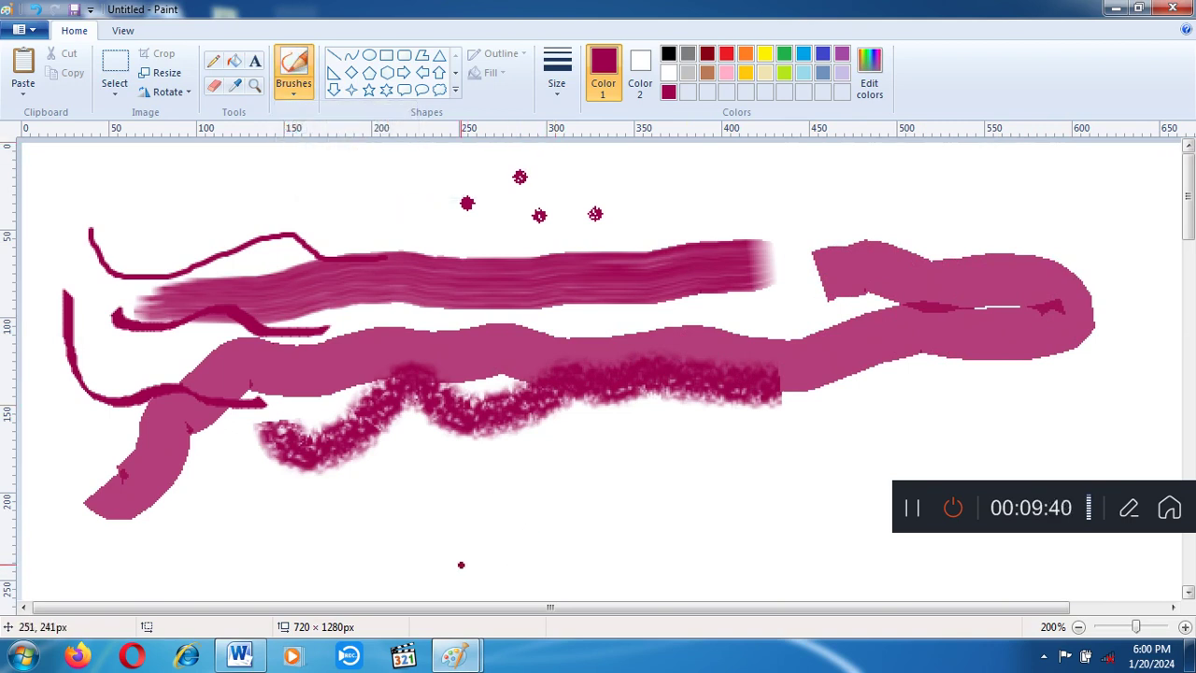
mouse_move(462, 564)
left_mouse_down()
mouse_move(518, 420)
mouse_move(610, 574)
left_mouse_up()
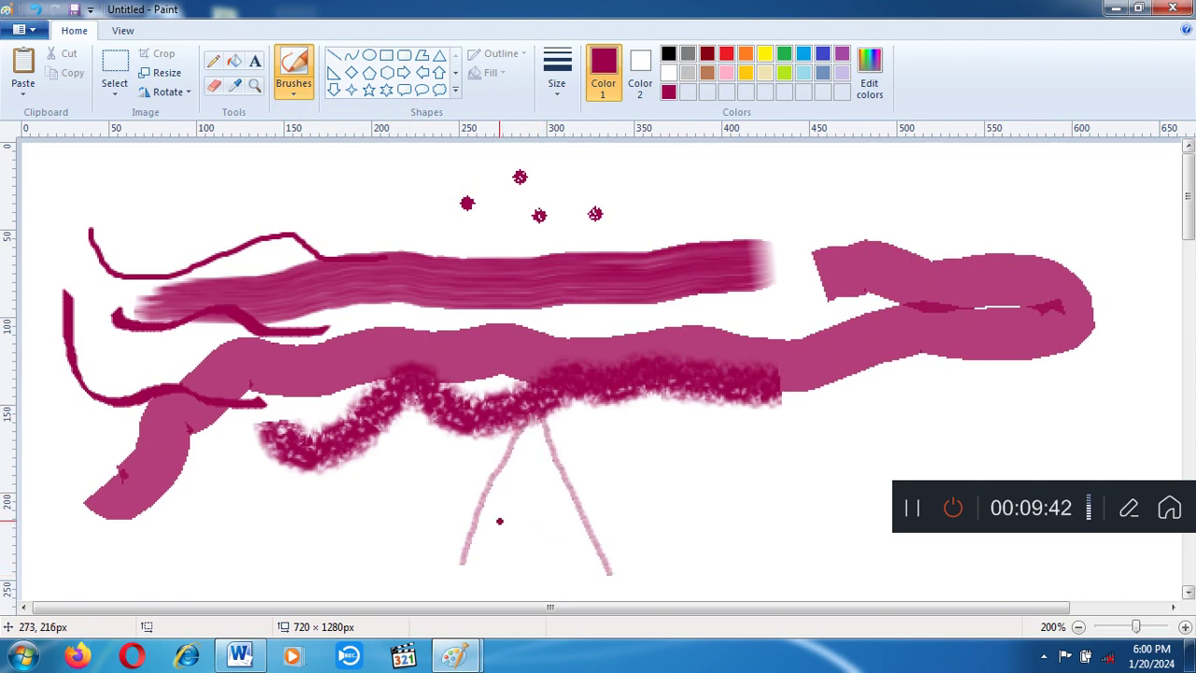
left_click(479, 520)
left_click_drag(478, 520, 585, 504)
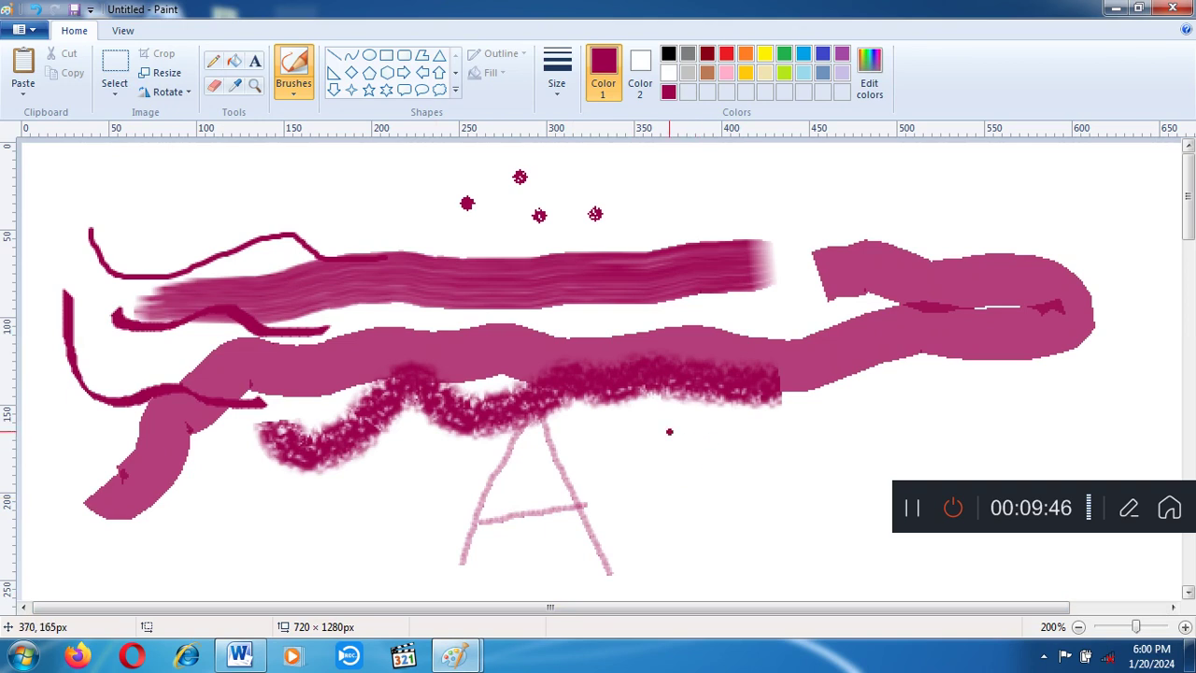
left_click_drag(669, 430, 671, 508)
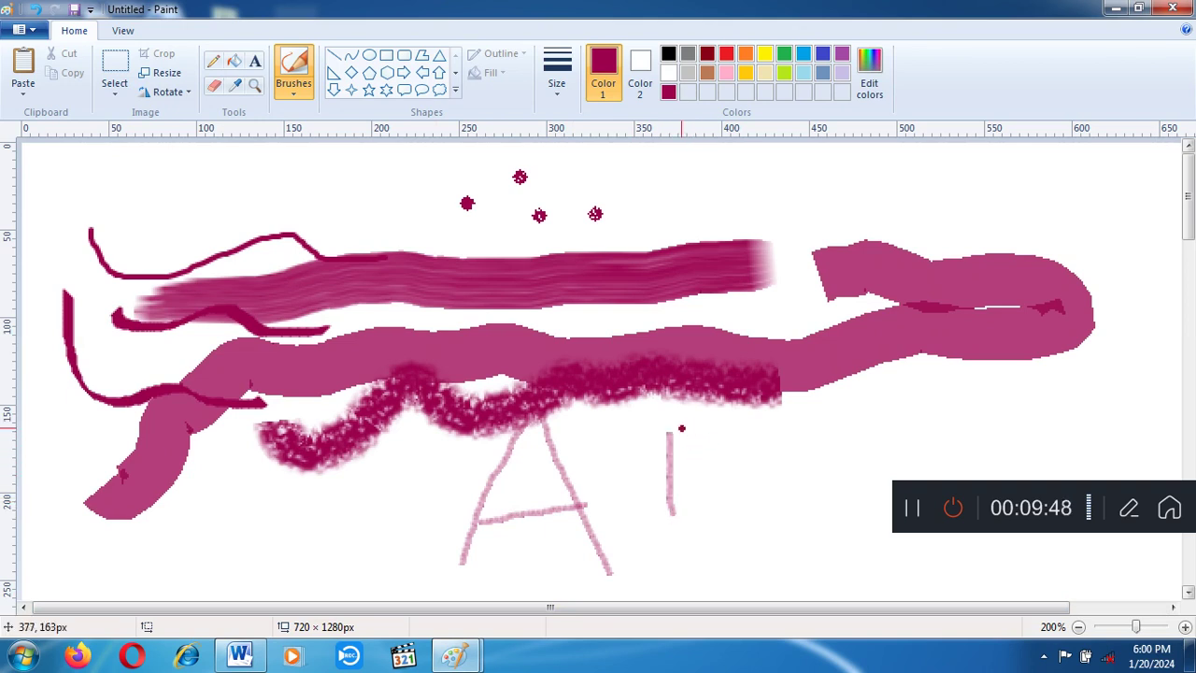
mouse_move(669, 433)
left_mouse_down()
mouse_move(782, 511)
mouse_move(785, 395)
left_mouse_up()
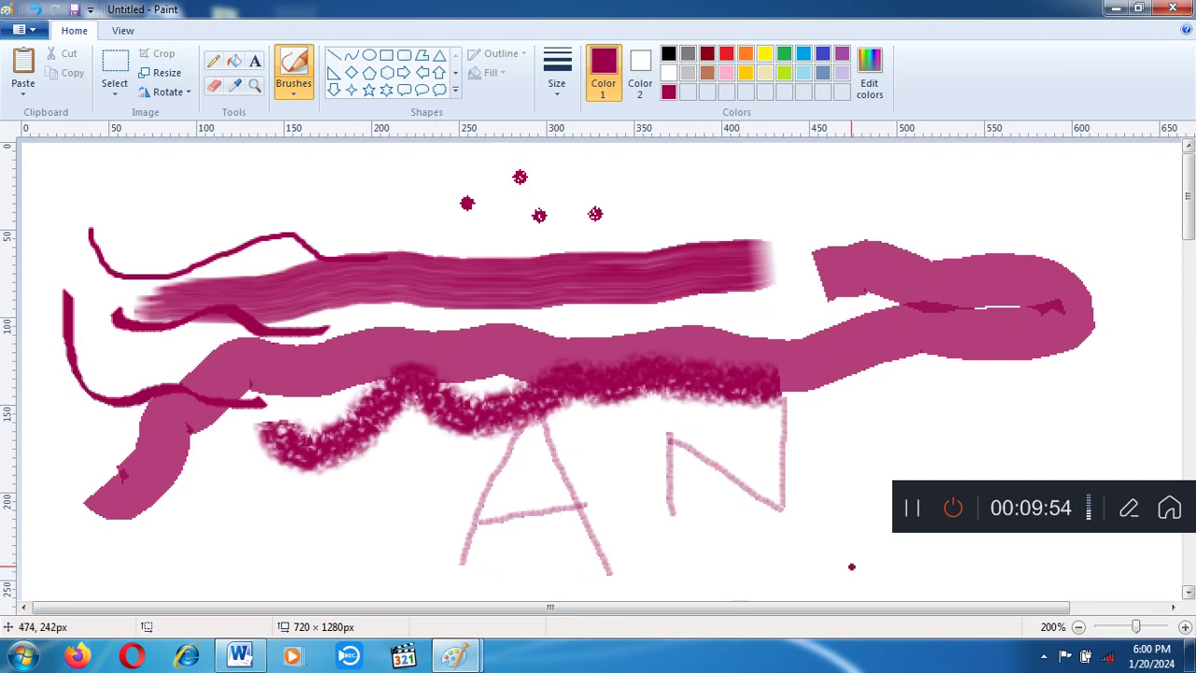
Step: Paint overlapping back-and-forth Watercolor brush strokes over the middle of the oil stroke, plus one wavy stroke across the letters A and N
left_click(293, 89)
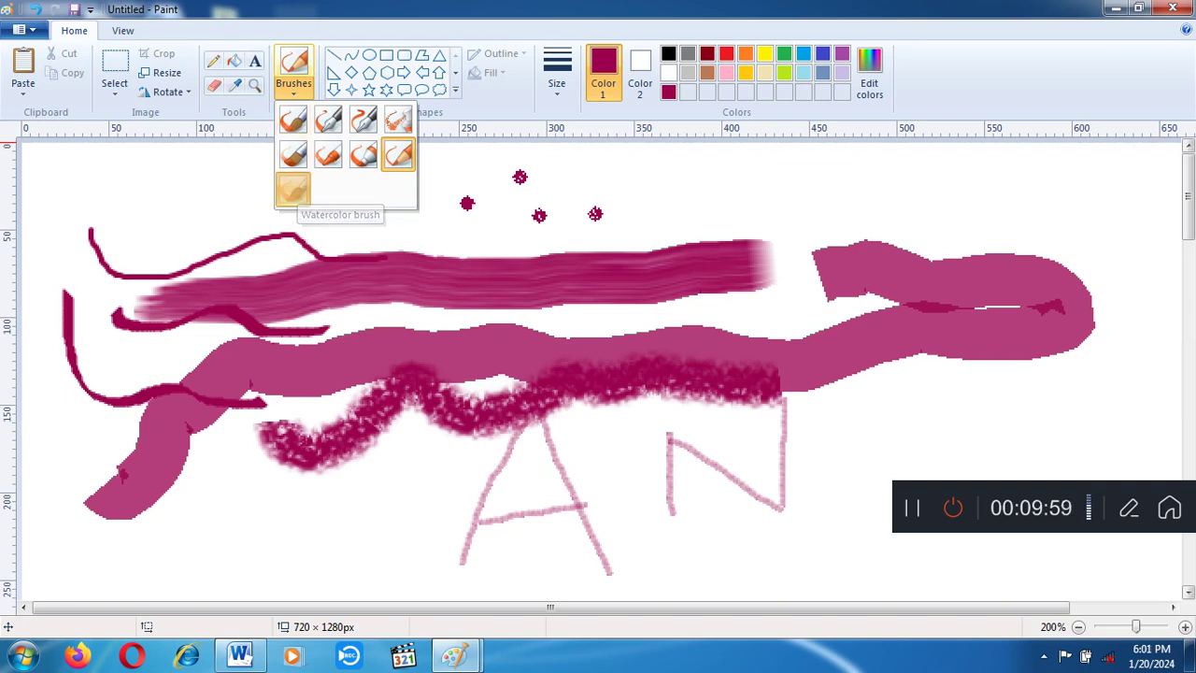
left_click(292, 191)
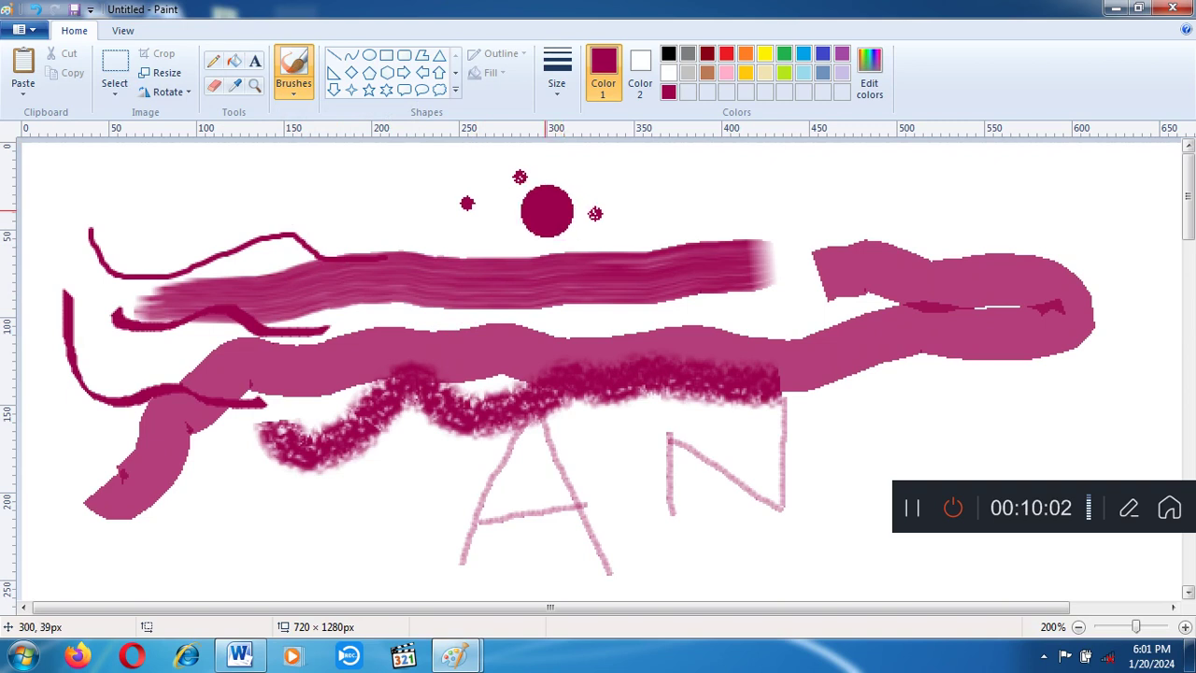
mouse_move(548, 206)
left_mouse_down()
mouse_move(829, 206)
mouse_move(514, 251)
mouse_move(795, 236)
mouse_move(569, 292)
mouse_move(710, 296)
mouse_move(577, 317)
mouse_move(713, 328)
mouse_move(717, 385)
left_mouse_up()
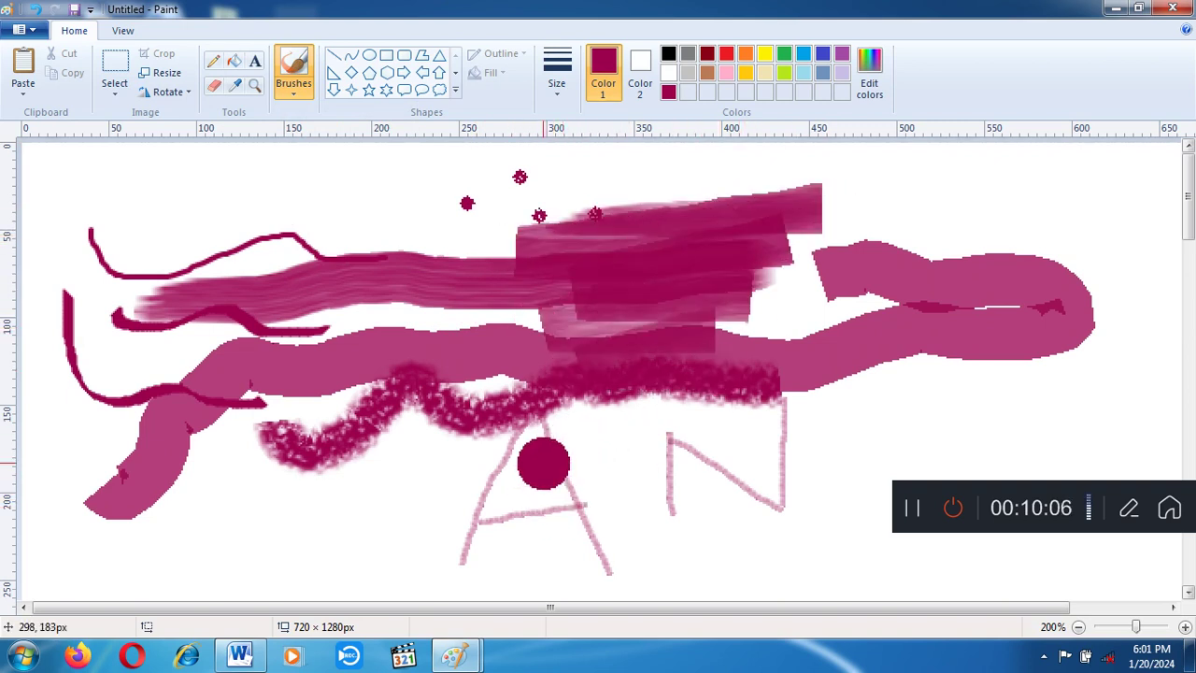
mouse_move(540, 462)
left_mouse_down()
mouse_move(687, 476)
mouse_move(739, 498)
mouse_move(906, 425)
left_mouse_up()
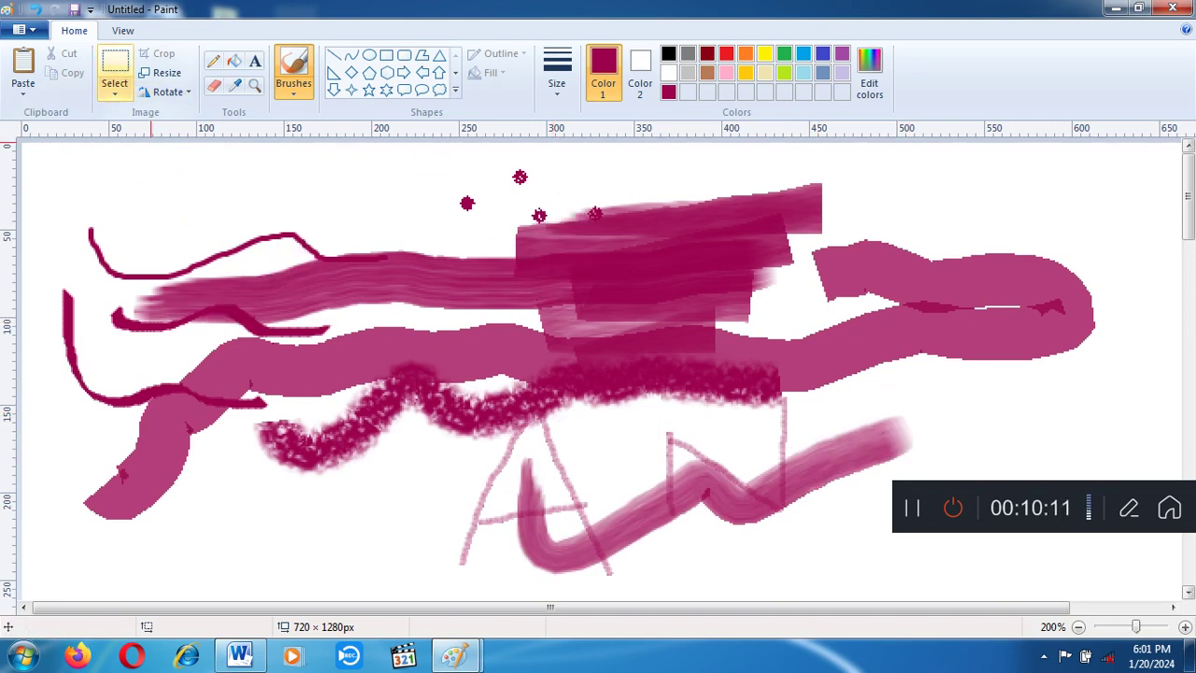
Step: Select the entire canvas and delete all the brush strokes
left_click(114, 86)
left_click(147, 193)
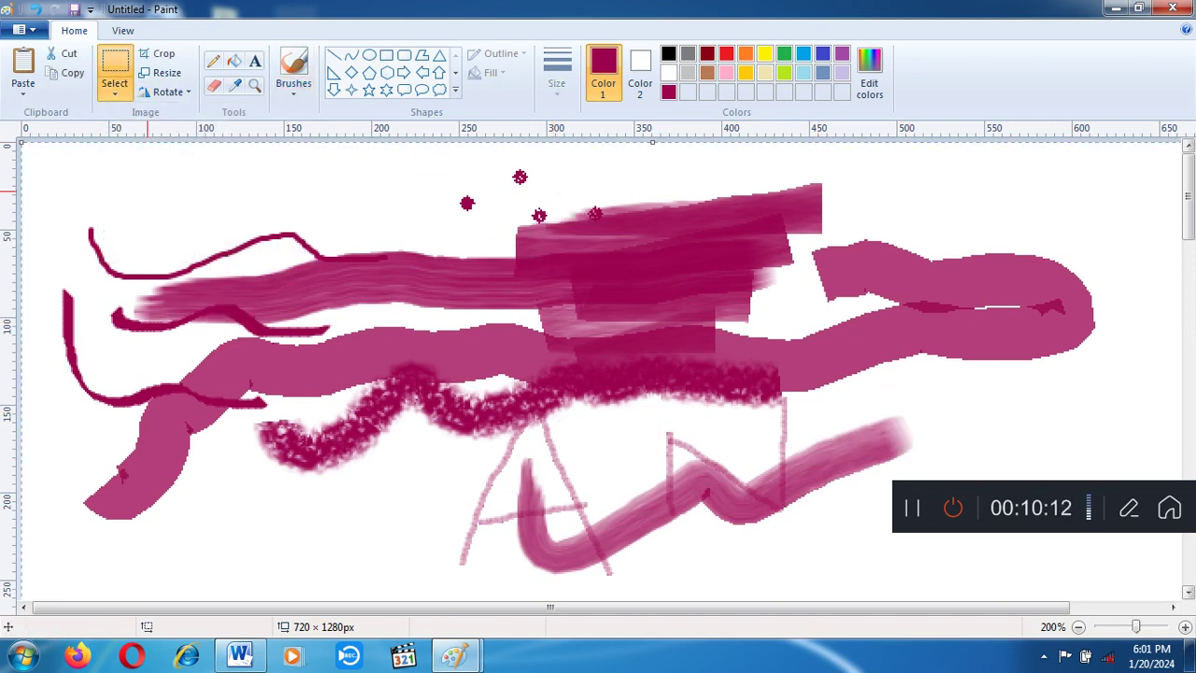
key("Delete")
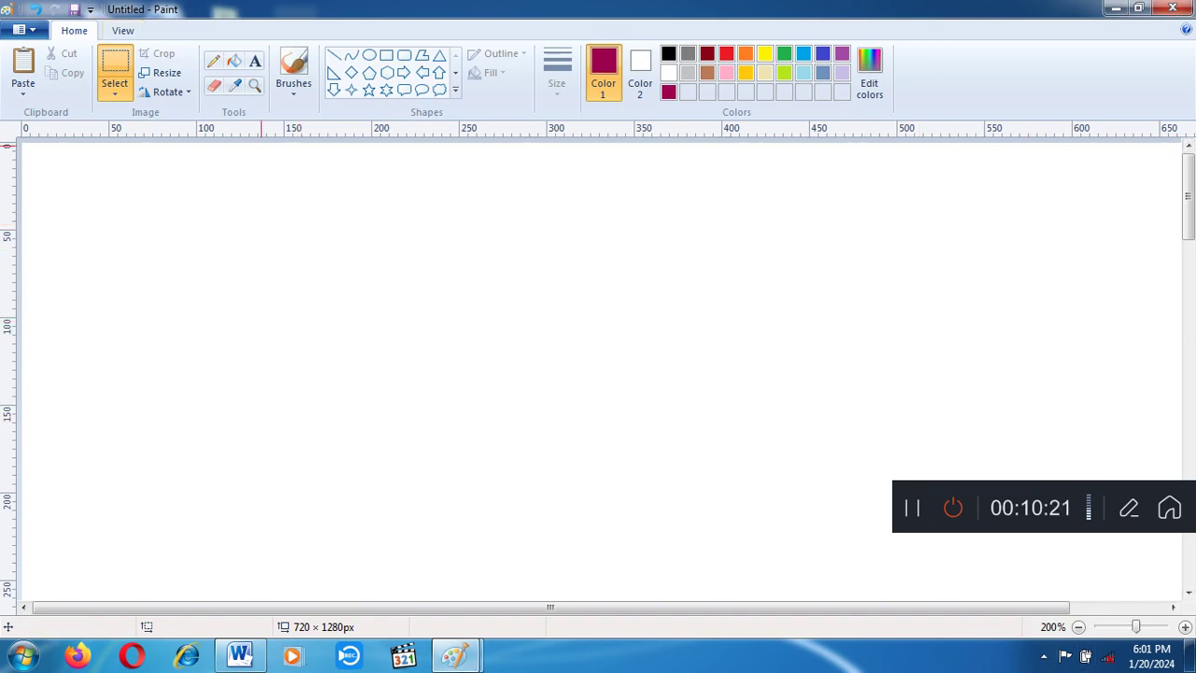
Step: Draw a dark magenta outlined rectangle about 253 × 151 px in the left half of the visible canvas
left_click(385, 55)
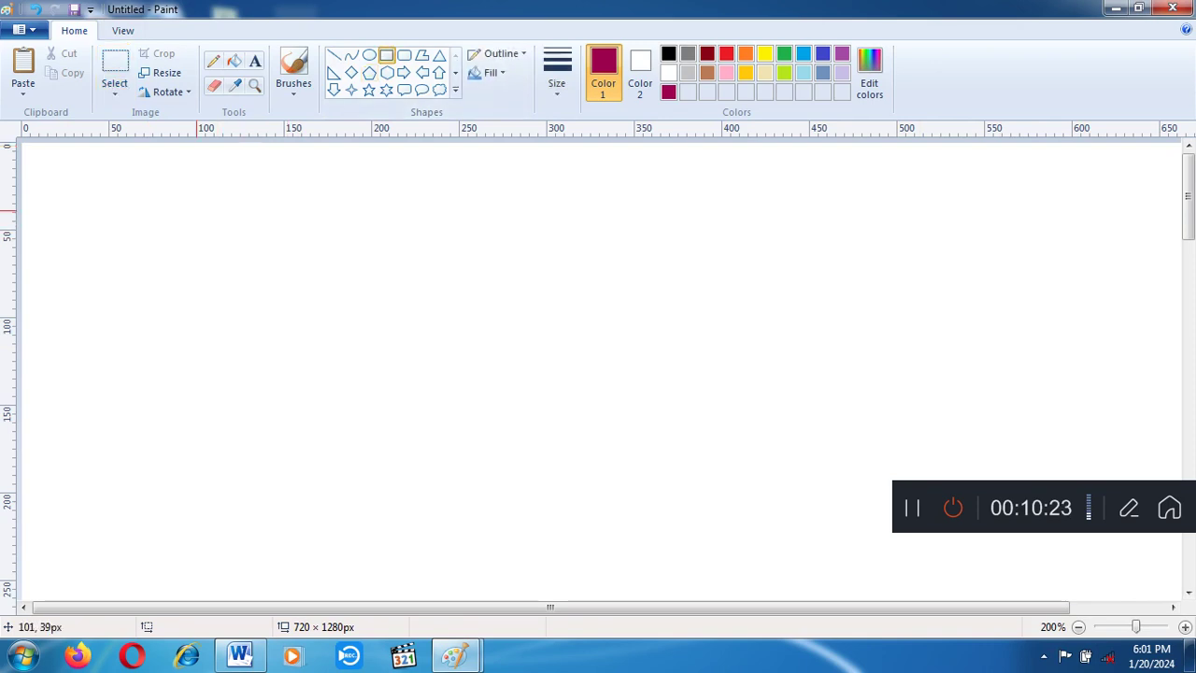
left_click_drag(190, 202, 639, 469)
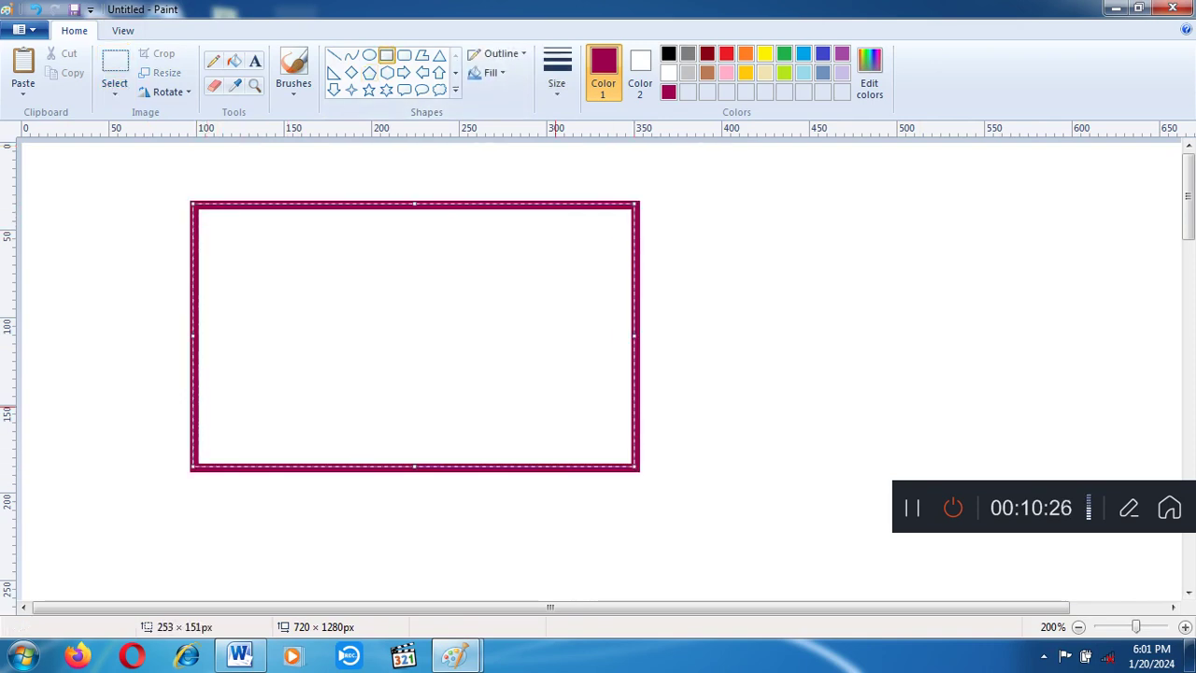
Step: Fill the inside of the dark magenta rectangle with red
left_click(234, 61)
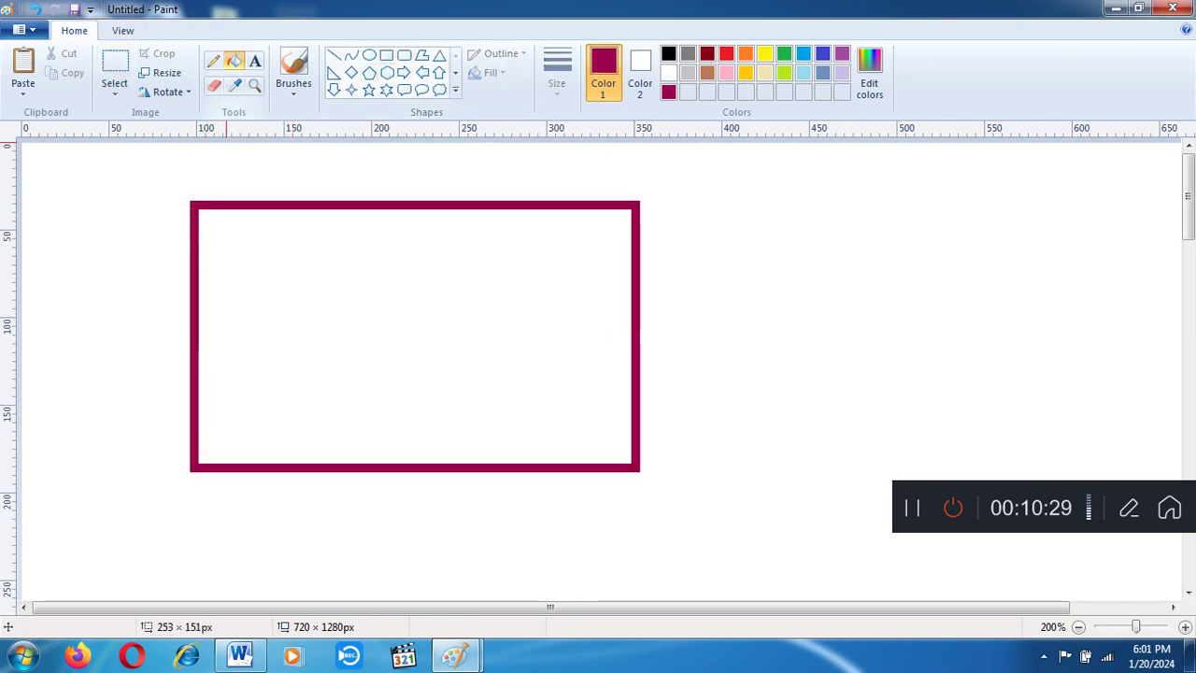
left_click(726, 53)
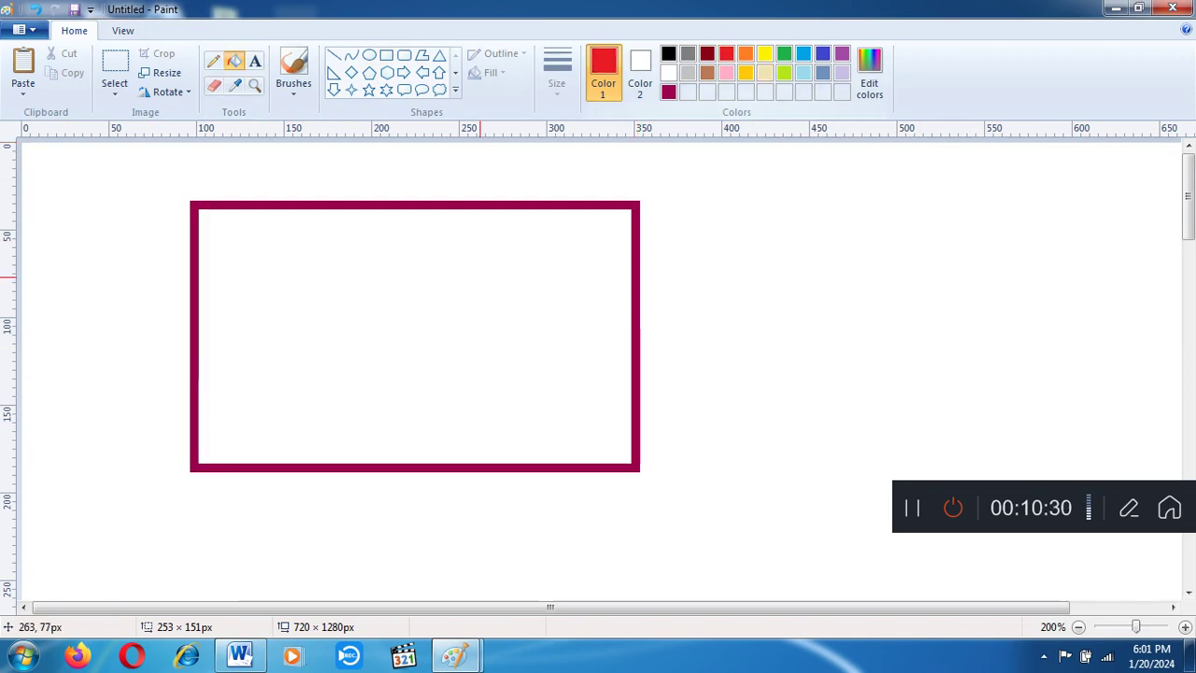
left_click(474, 288)
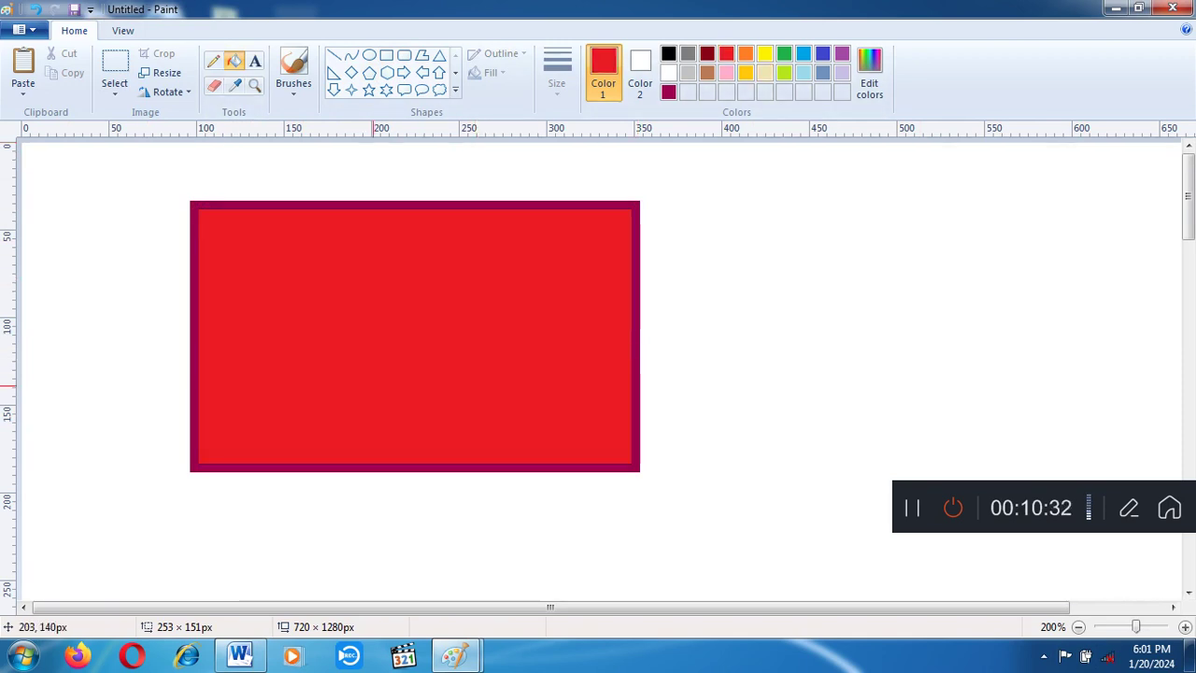
Step: Switch to the Eraser and enlarge it to about 50 px wide
left_click(293, 86)
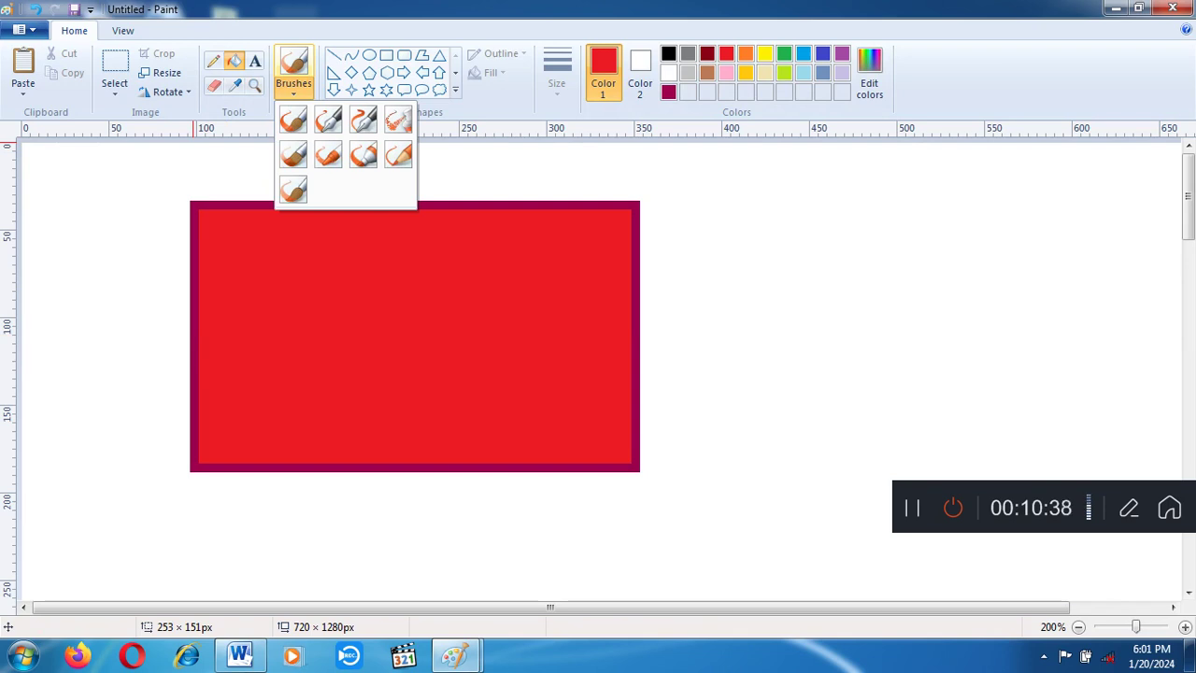
left_click(213, 85)
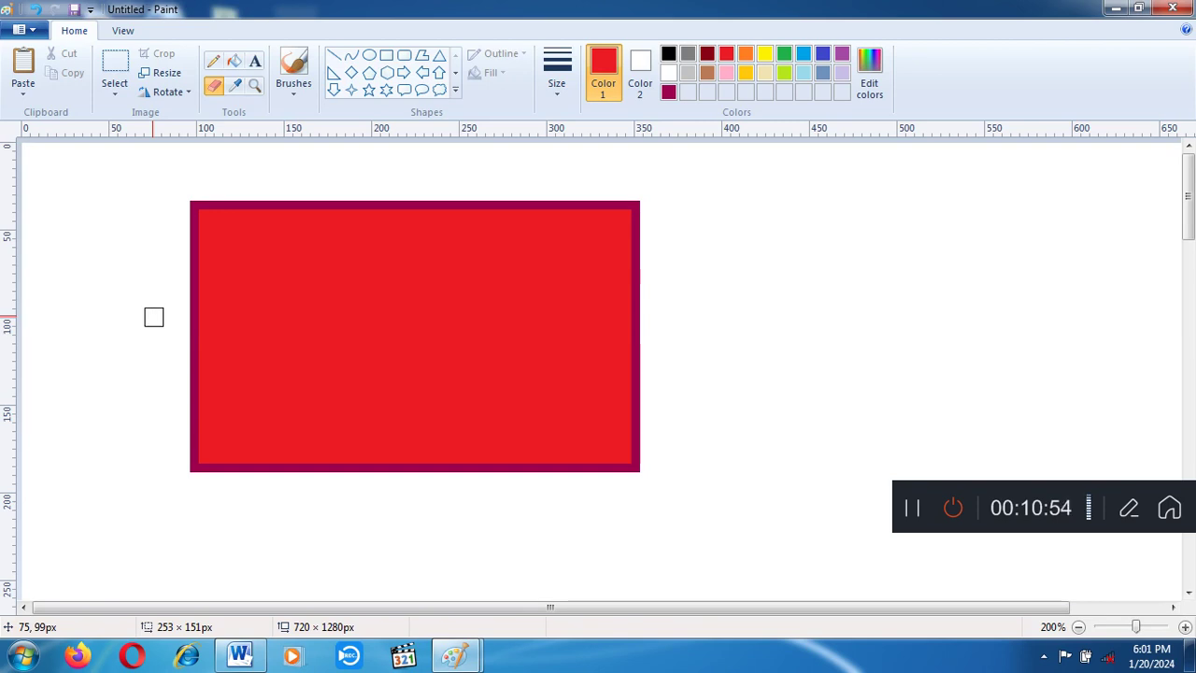
key("ctrl+plus")
key("ctrl+plus")
key("ctrl+plus")
key("ctrl+plus")
key("ctrl+plus")
key("ctrl+plus")
key("ctrl+plus")
key("ctrl+plus")
key("ctrl+plus")
key("ctrl+plus")
key("ctrl+plus")
key("ctrl+plus")
key("ctrl+plus")
key("ctrl+plus")
key("ctrl+plus")
key("ctrl+plus")
key("ctrl+plus")
key("ctrl+plus")
key("ctrl+plus")
key("ctrl+plus")
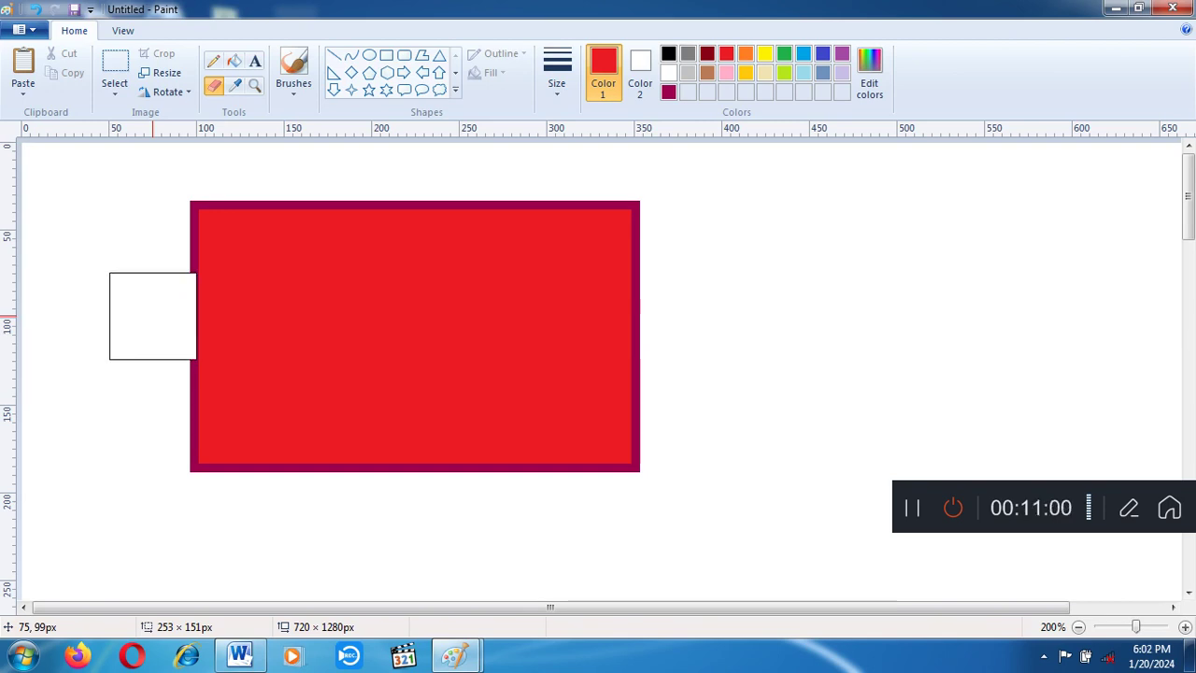
Step: Shrink the eraser to about 23 px and enlarge it back to about 50 px
key("ctrl+minus")
key("ctrl+minus")
key("ctrl+minus")
key("ctrl+minus")
key("ctrl+minus")
key("ctrl+minus")
key("ctrl+minus")
key("ctrl+minus")
key("ctrl+minus")
key("ctrl+minus")
key("ctrl+minus")
key("ctrl+minus")
key("ctrl+minus")
key("ctrl+minus")
key("ctrl+minus")
key("ctrl+minus")
key("ctrl+minus")
key("ctrl+minus")
key("ctrl+minus")
key("ctrl+minus")
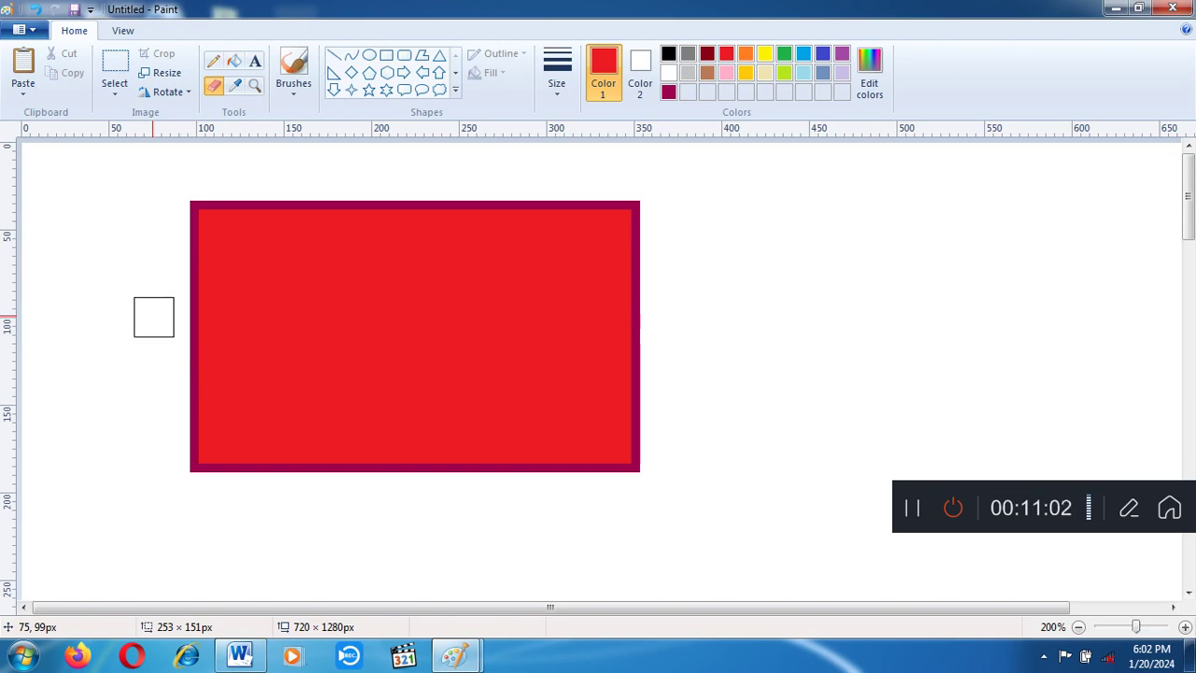
key("ctrl+plus")
key("ctrl+plus")
key("ctrl+plus")
key("ctrl+plus")
key("ctrl+plus")
key("ctrl+plus")
key("ctrl+plus")
key("ctrl+plus")
key("ctrl+plus")
key("ctrl+plus")
key("ctrl+plus")
key("ctrl+plus")
key("ctrl+plus")
key("ctrl+plus")
key("ctrl+plus")
key("ctrl+plus")
key("ctrl+plus")
key("ctrl+plus")
key("ctrl+plus")
key("ctrl+plus")
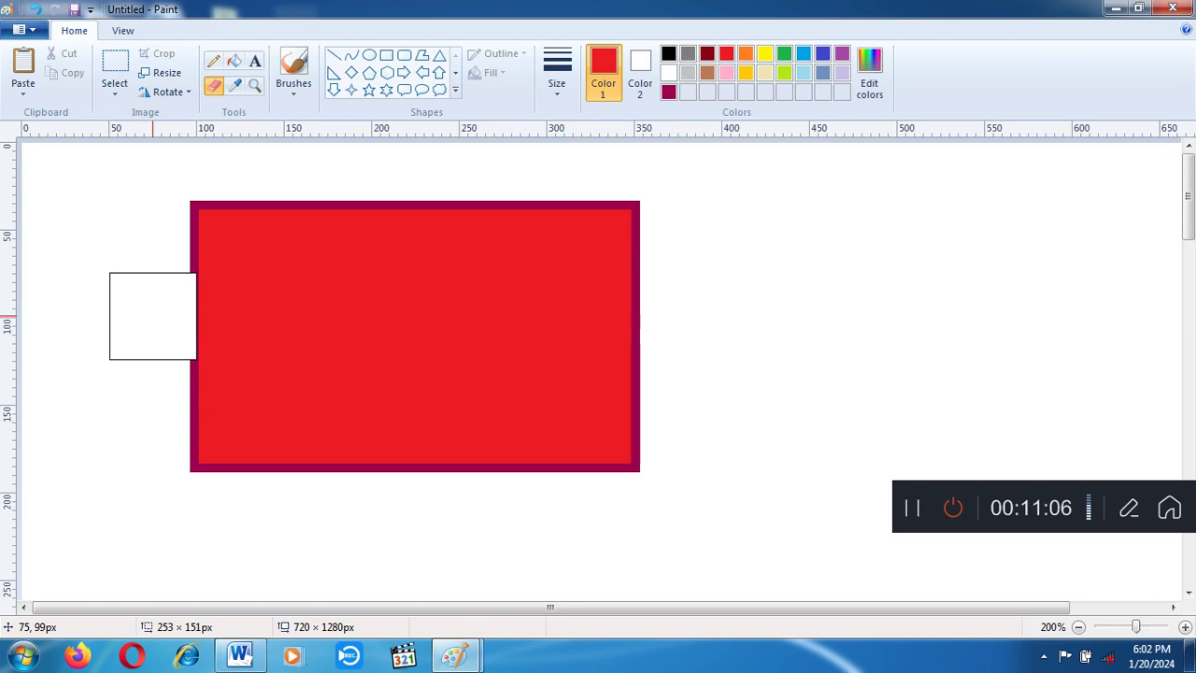
Step: Erase the whole upper part of the red rectangle, including its top border, along a slope rising to the right
mouse_move(154, 316)
left_mouse_down()
mouse_move(251, 267)
mouse_move(480, 214)
left_mouse_up()
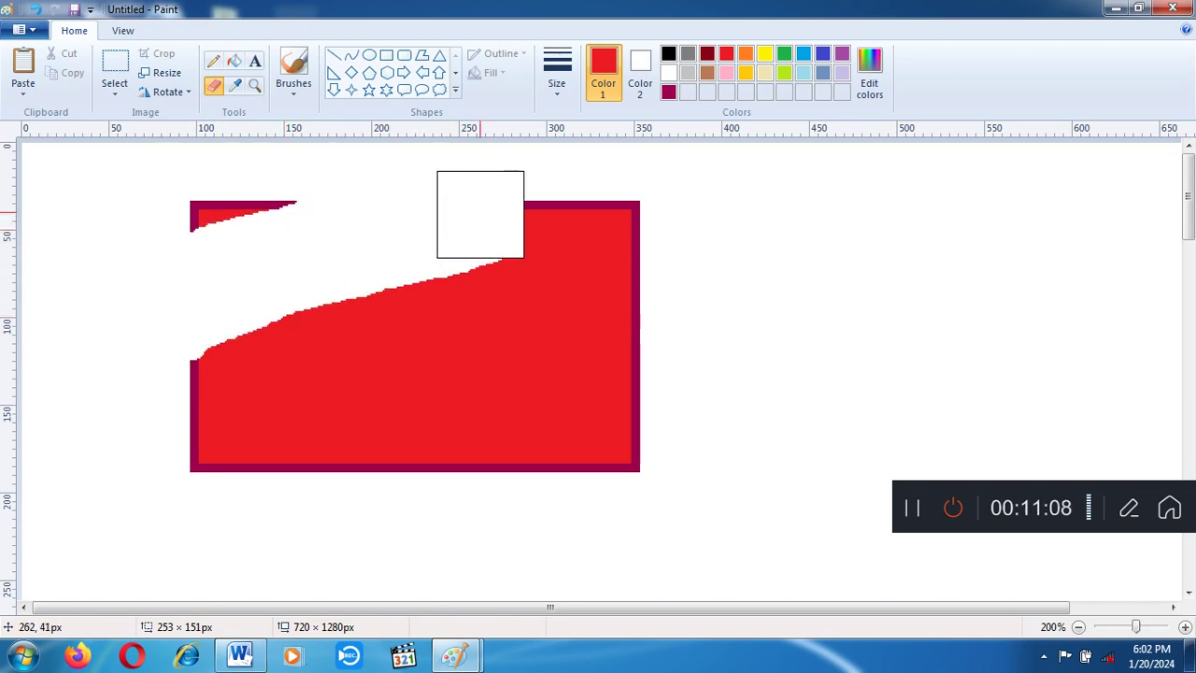
left_click_drag(394, 219, 215, 217)
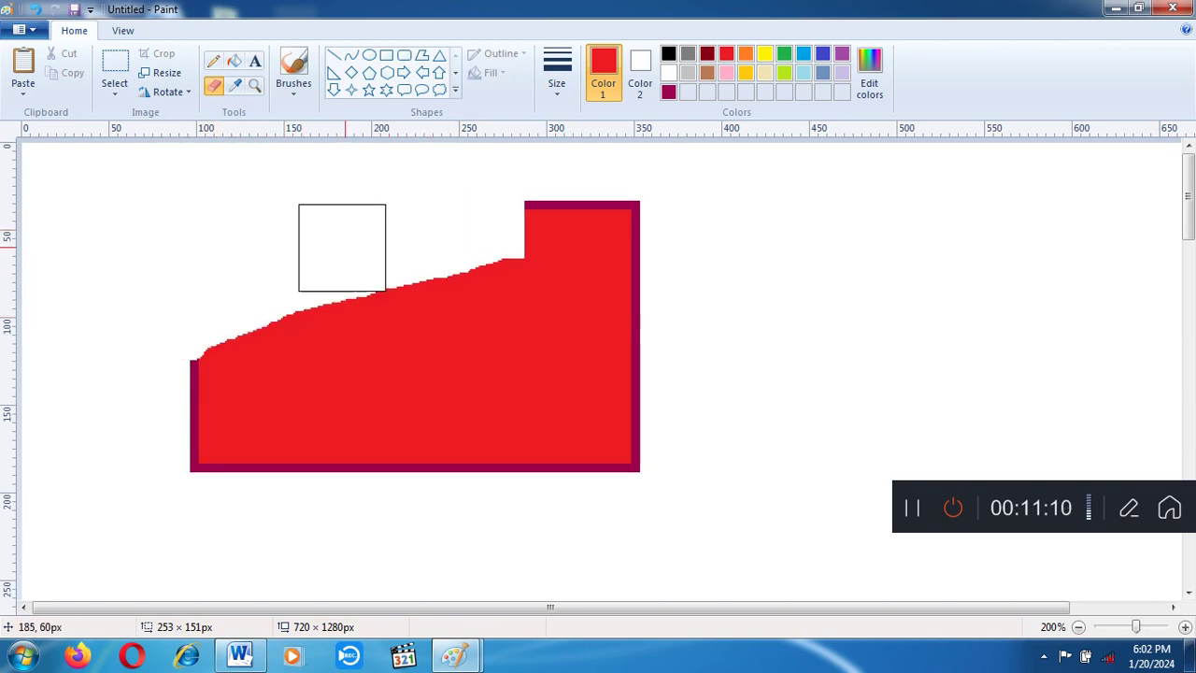
left_click_drag(464, 224, 618, 205)
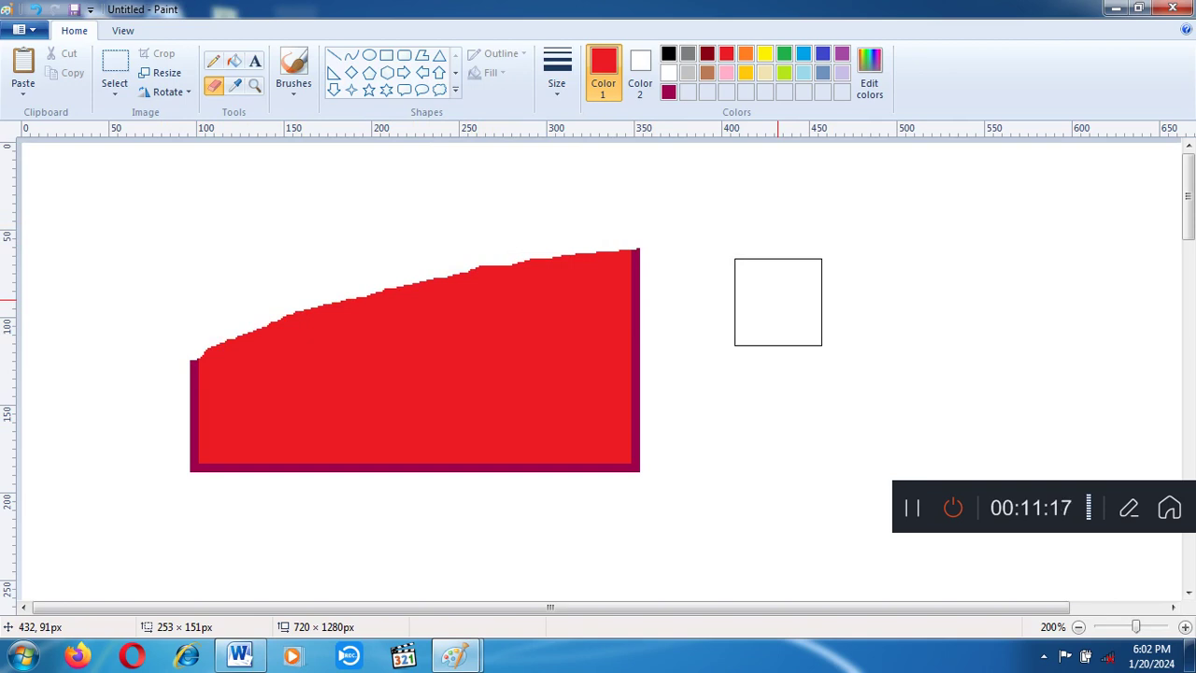
Step: Reduce the eraser to about 9 px wide
key("ctrl+minus")
key("ctrl+minus")
key("ctrl+minus")
key("ctrl+minus")
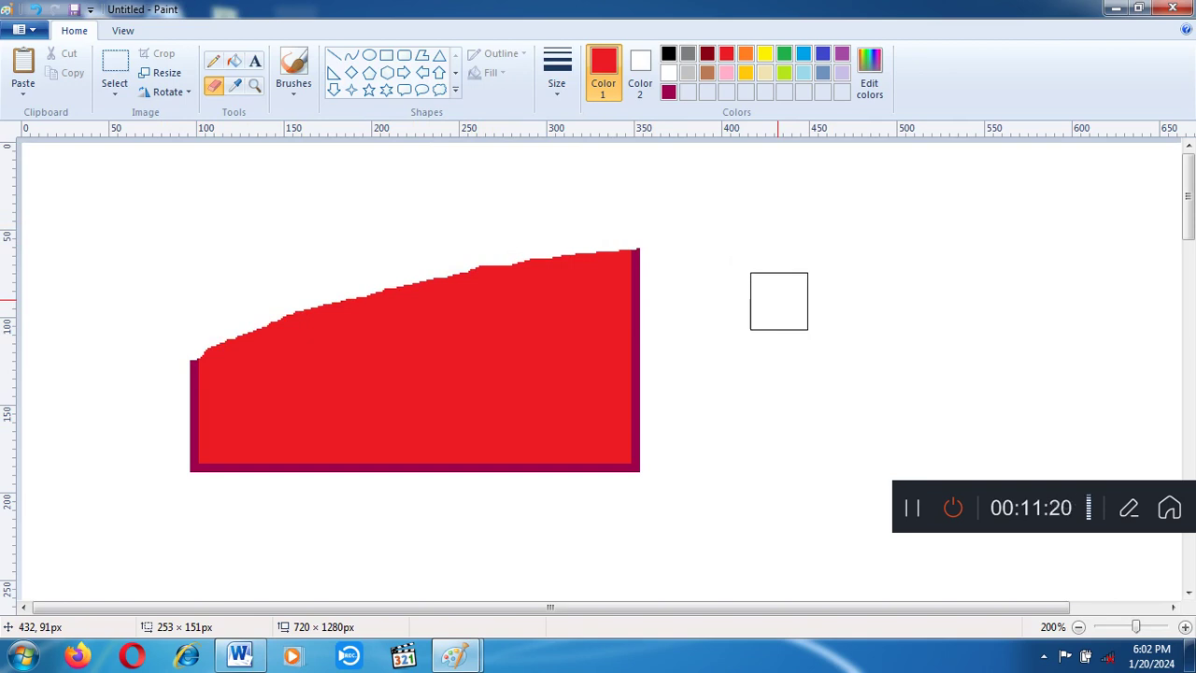
key("ctrl+minus")
key("ctrl+minus")
key("ctrl+minus")
key("ctrl+minus")
key("ctrl+minus")
key("ctrl+minus")
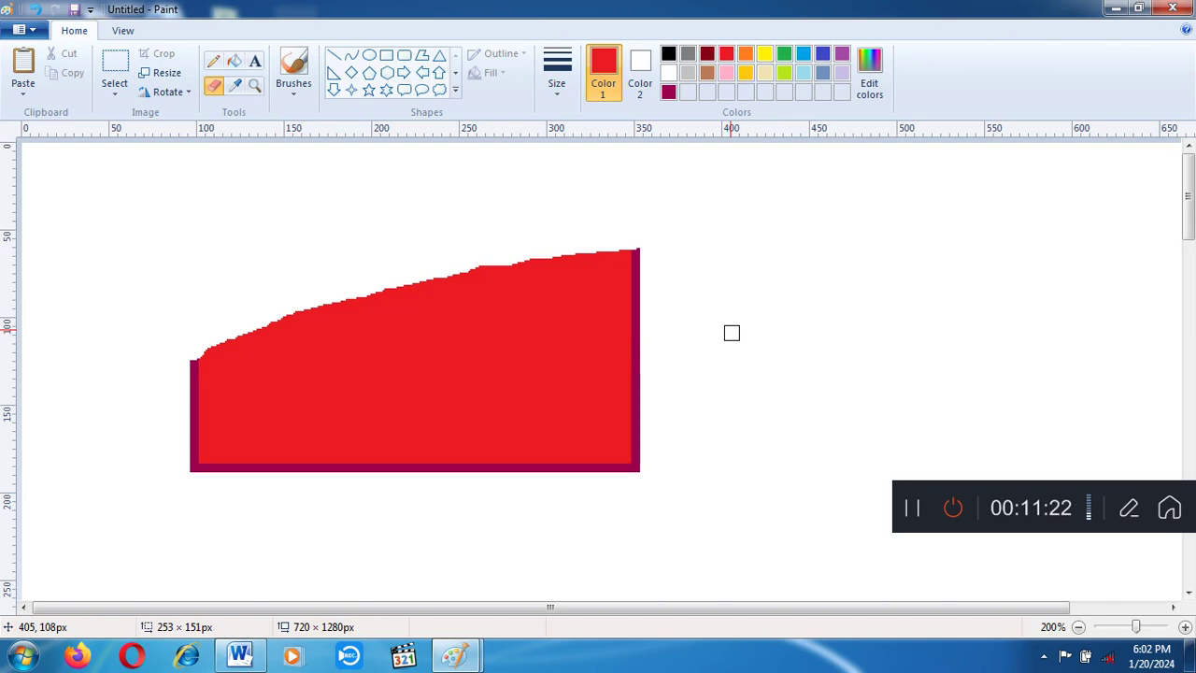